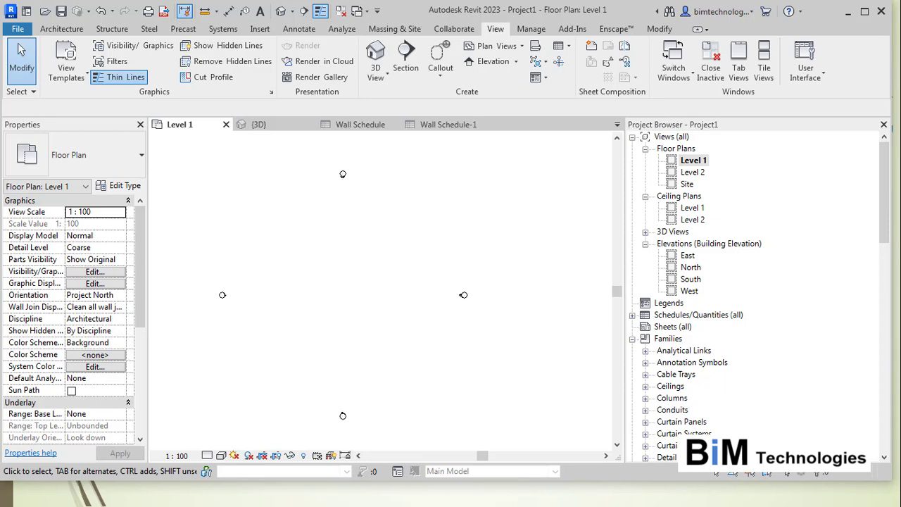
Switch the ribbon to the Architecture tab in the Level 1 floor plan
click(62, 29)
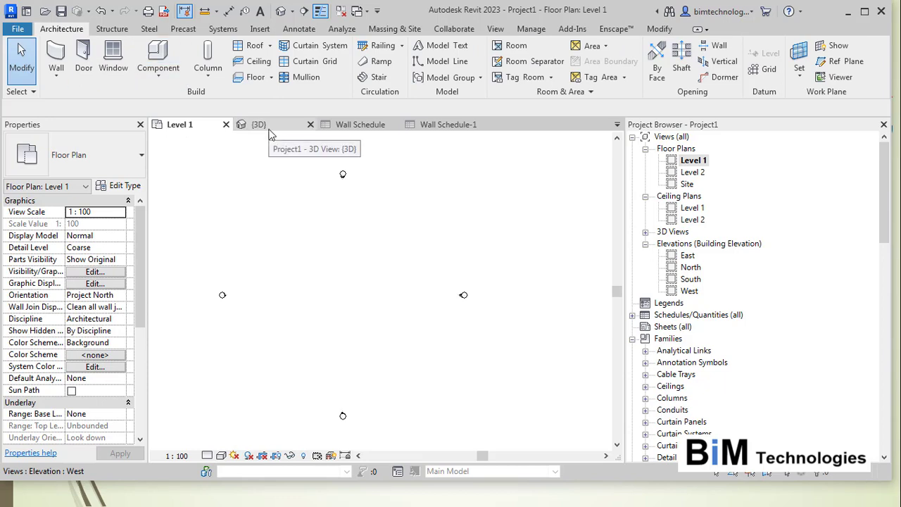
Start the Wall: Architectural tool from the Wall dropdown
click(60, 81)
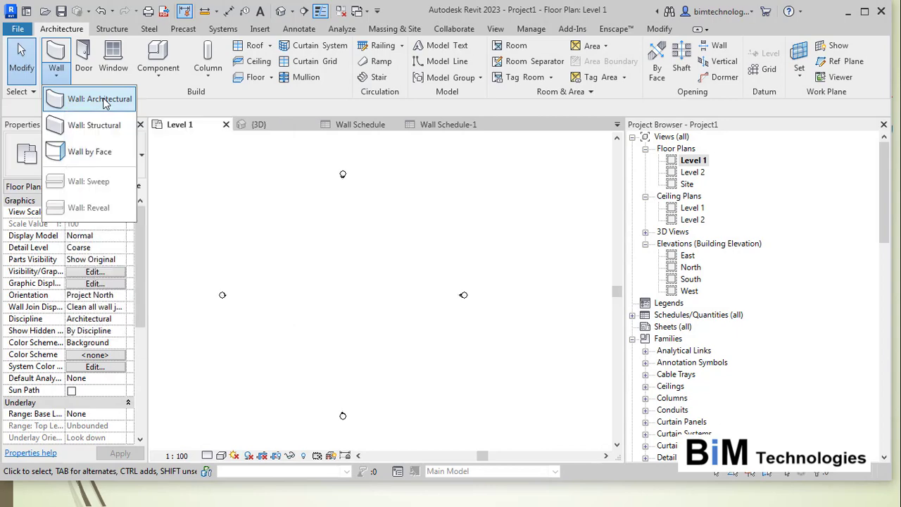
click(99, 99)
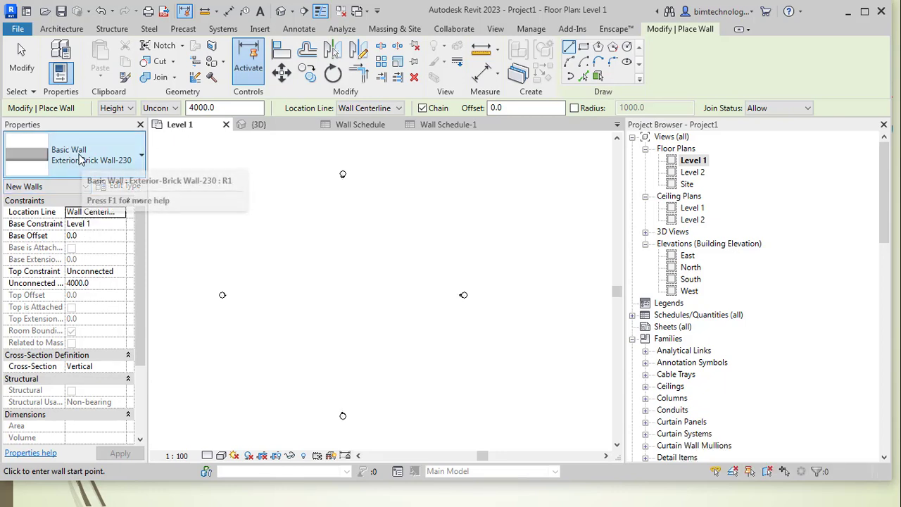
Change the new wall's type from Exterior-Brick Wall-230 to Curtain Wall in the type selector
click(82, 158)
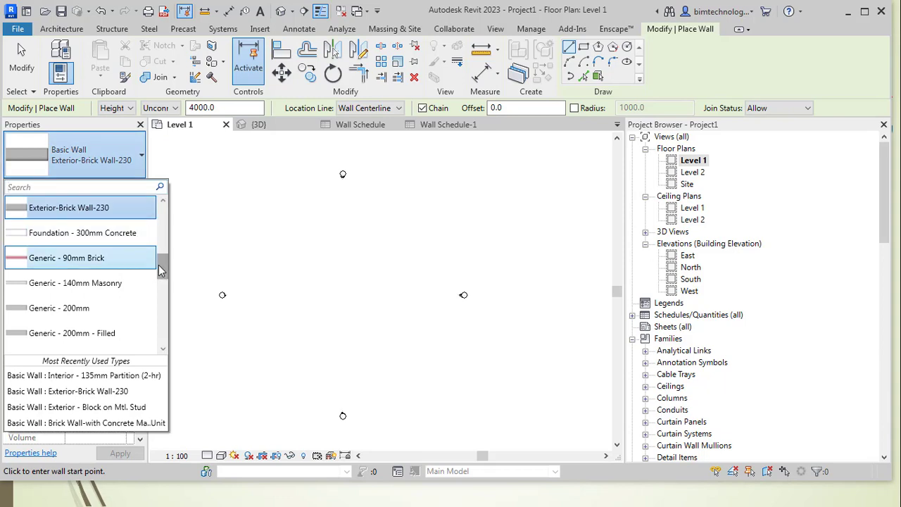
drag(157, 266, 160, 214)
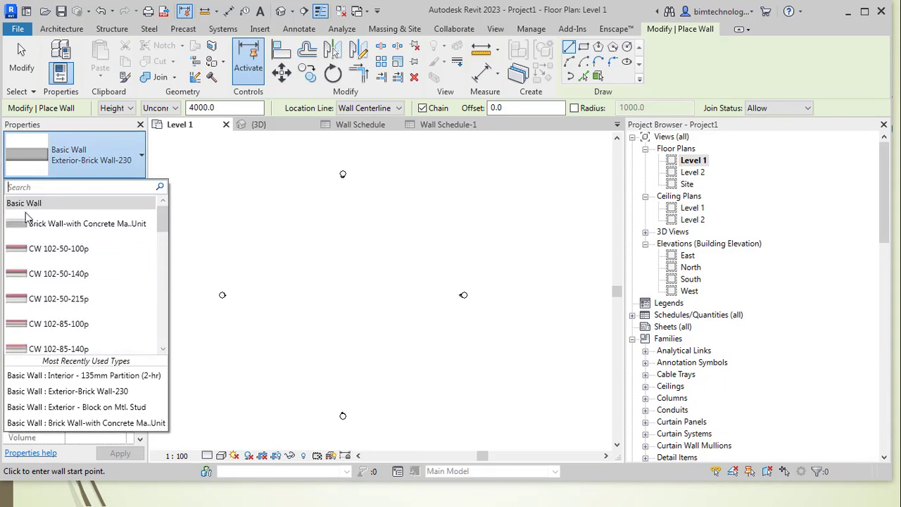
scroll(32, 229, down, 1)
scroll(34, 231, down, 2)
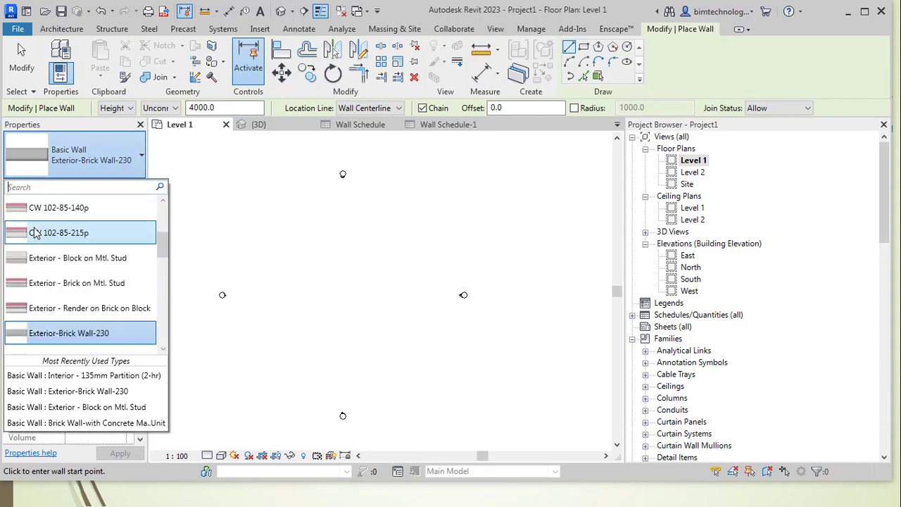
scroll(39, 235, up, 4)
scroll(39, 235, down, 2)
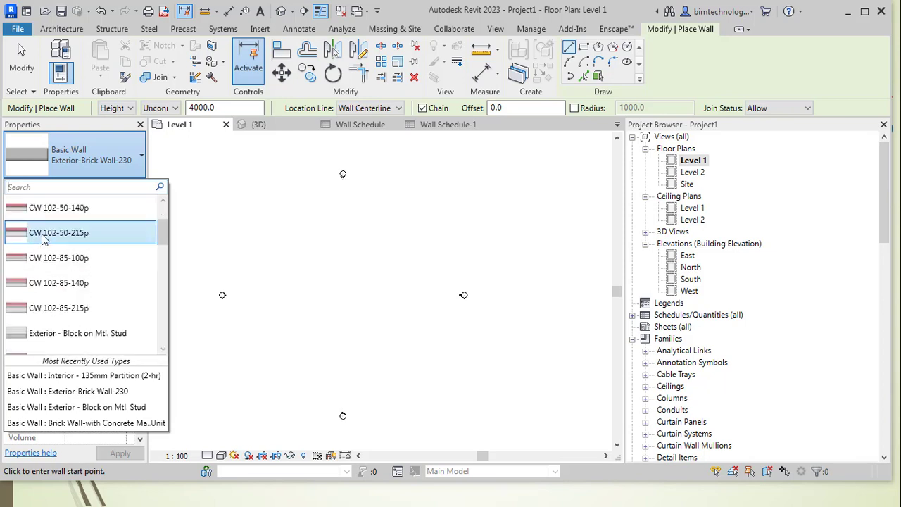
scroll(32, 228, up, 2)
scroll(41, 242, down, 8)
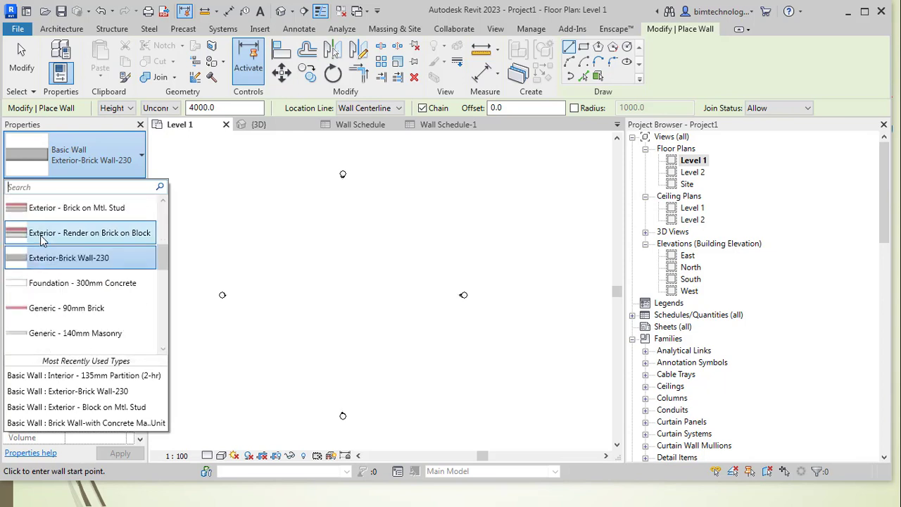
scroll(49, 262, up, 1)
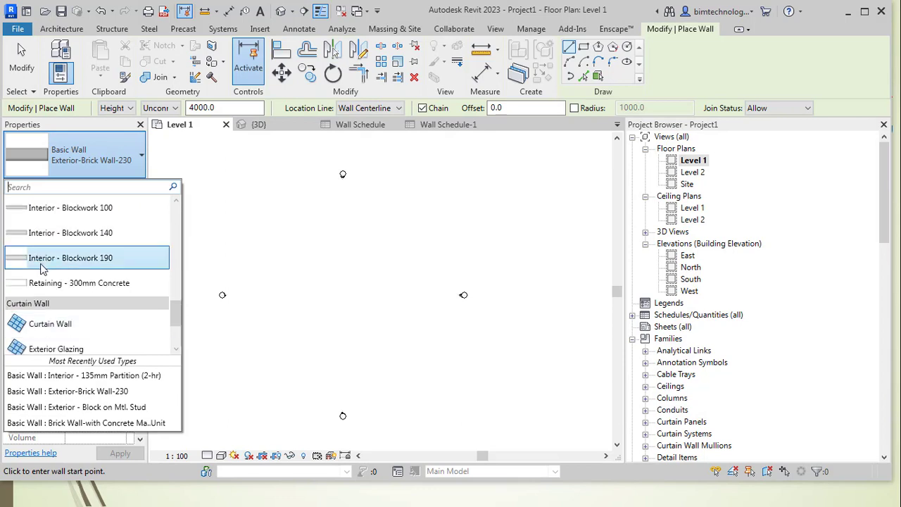
scroll(44, 309, down, 1)
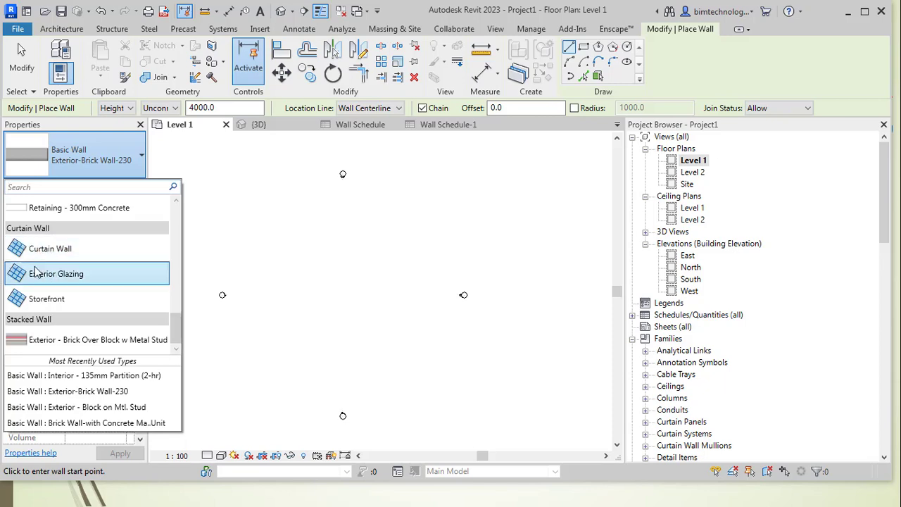
mouse_move(38, 275)
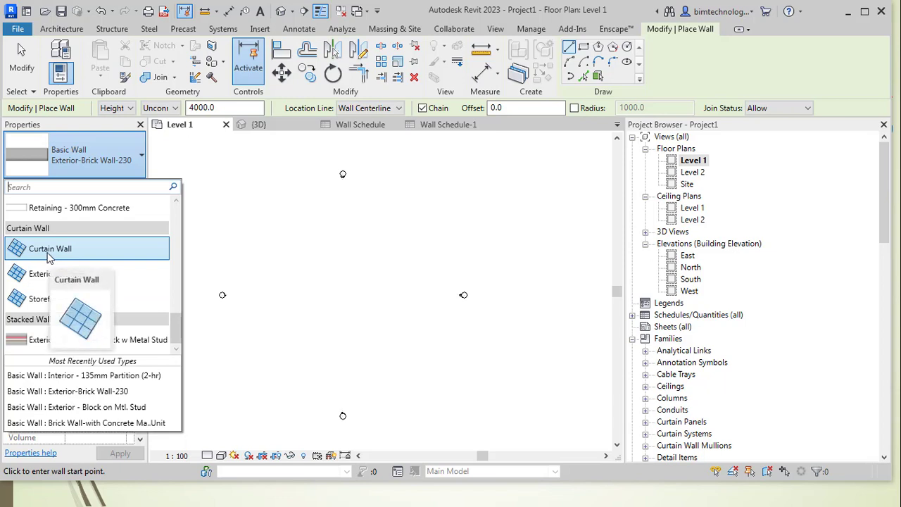
click(48, 254)
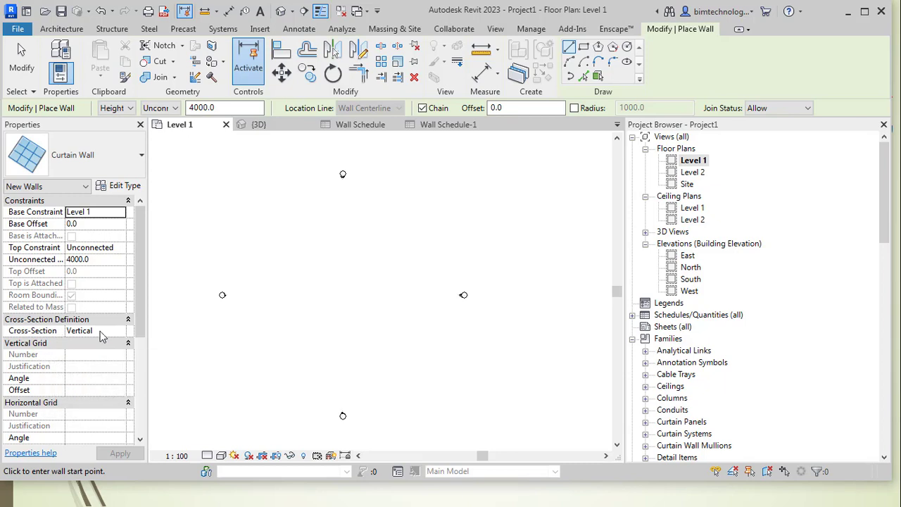
scroll(54, 357, down, 2)
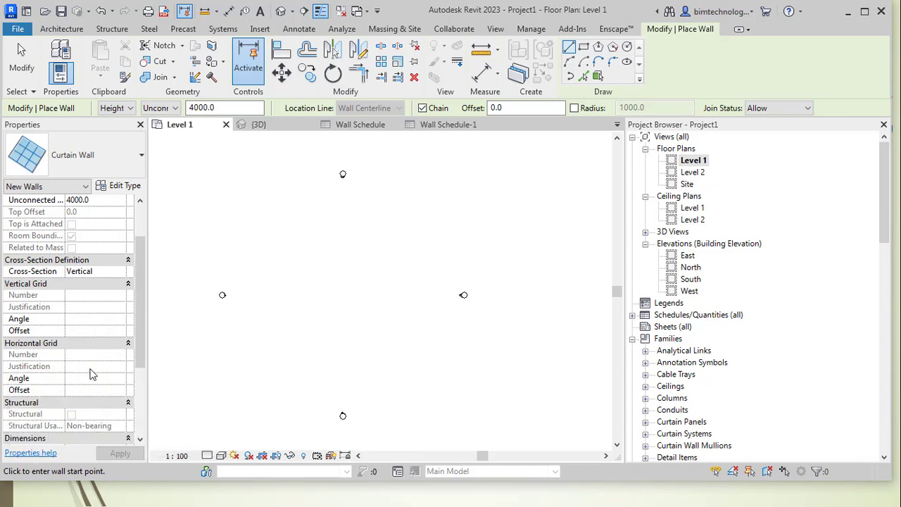
scroll(62, 402, down, 4)
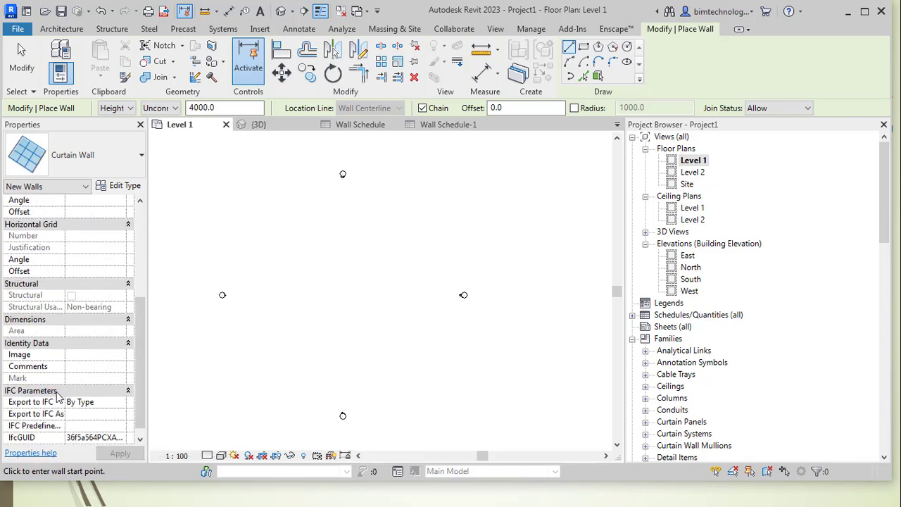
scroll(13, 346, up, 2)
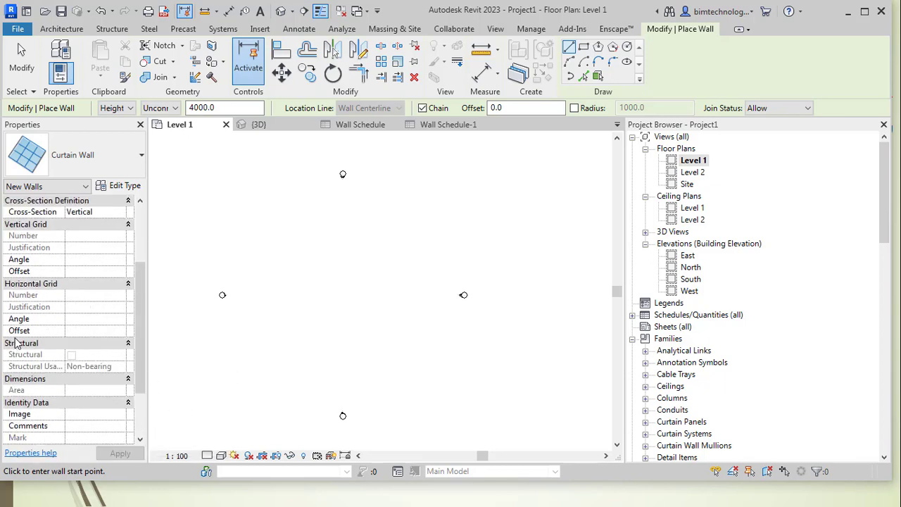
scroll(32, 232, up, 1)
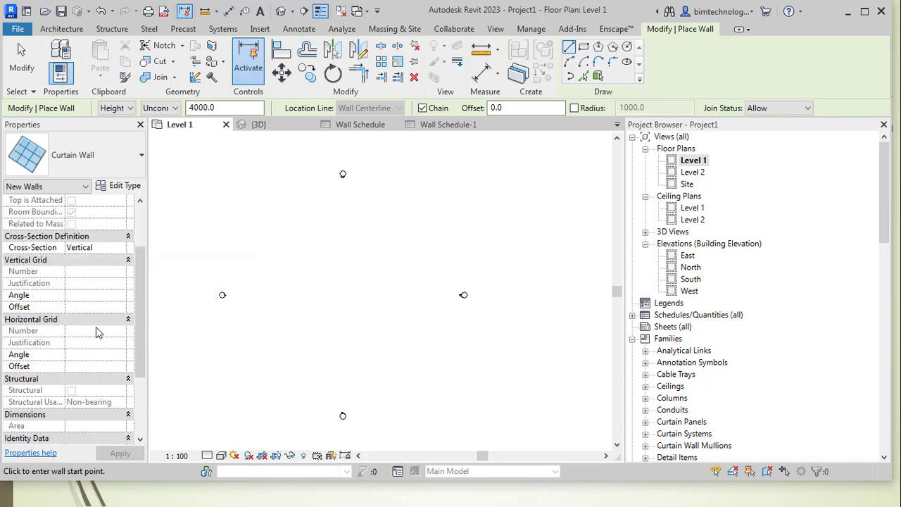
scroll(140, 295, up, 3)
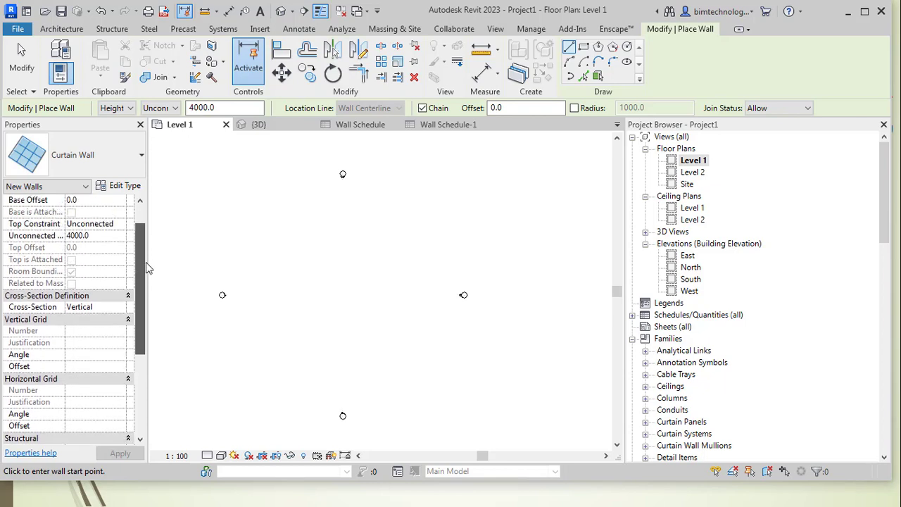
scroll(141, 321, down, 2)
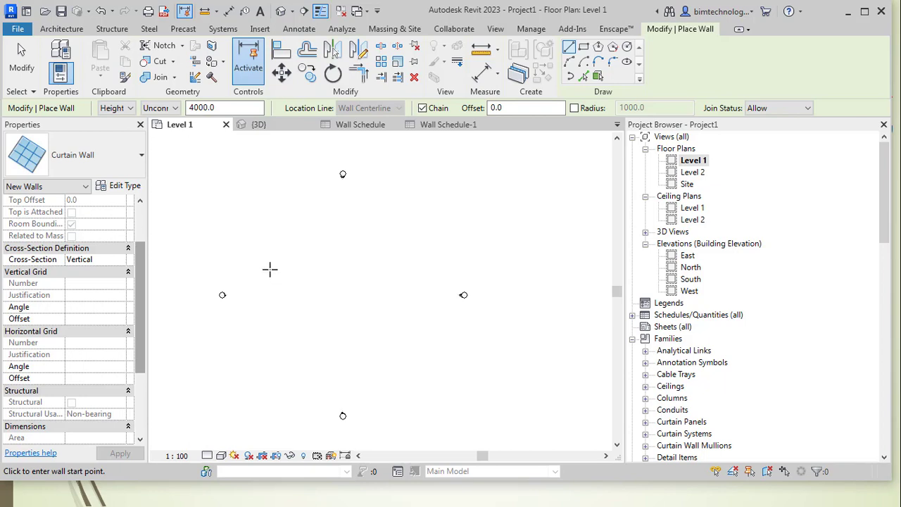
Draw a horizontal curtain wall 28000 long on Level 1, then select it
click(270, 269)
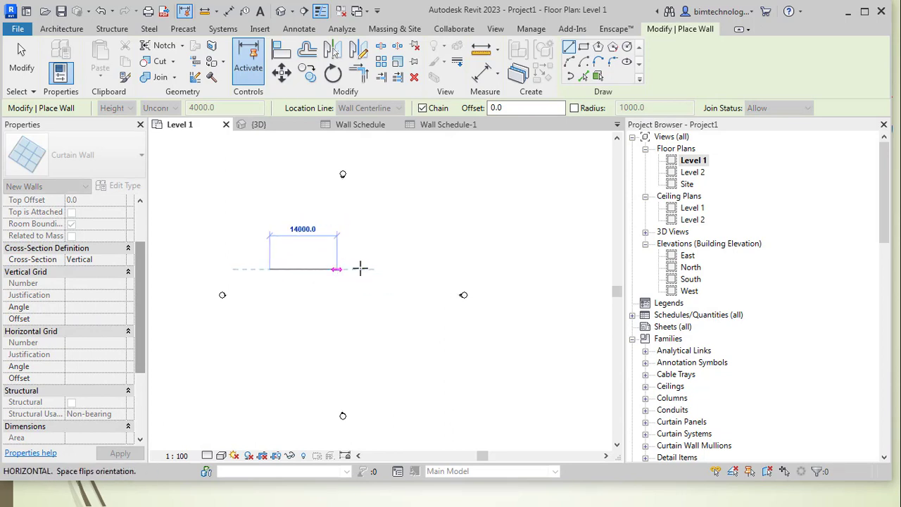
click(405, 269)
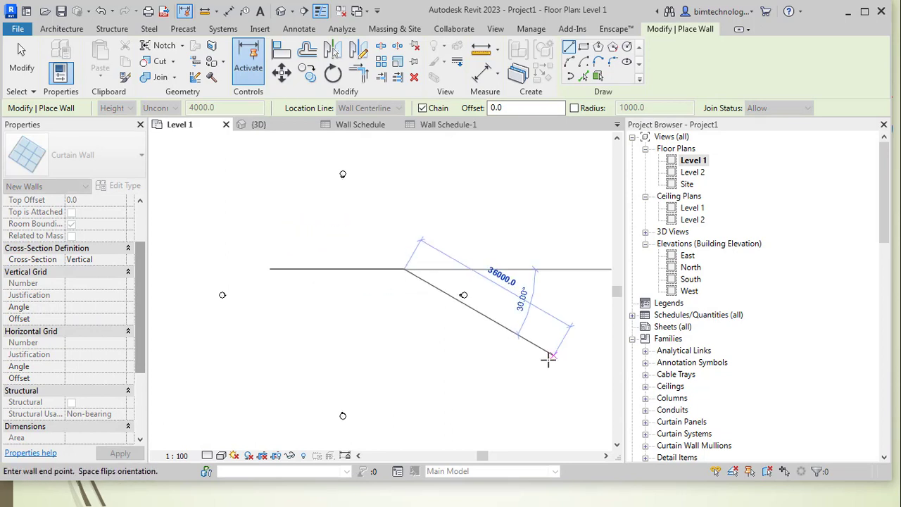
key(Escape)
key(Escape)
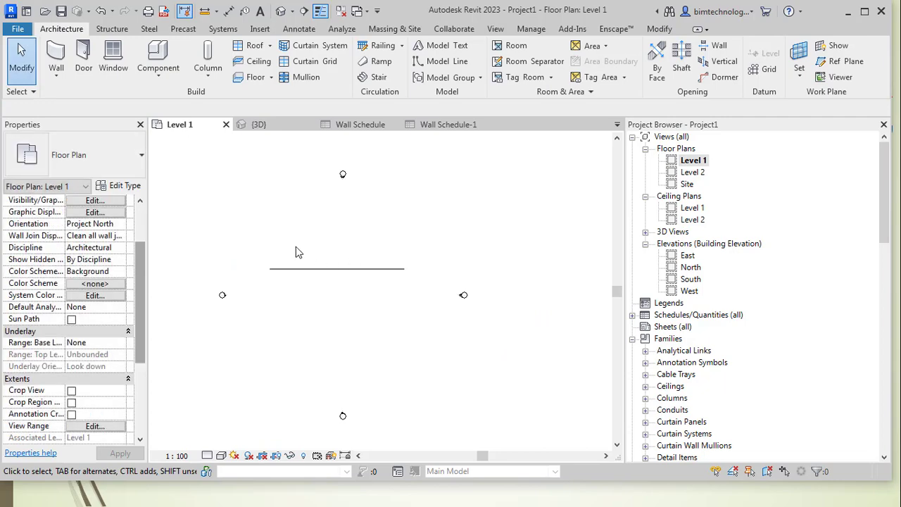
scroll(296, 252, up, 3)
click(304, 280)
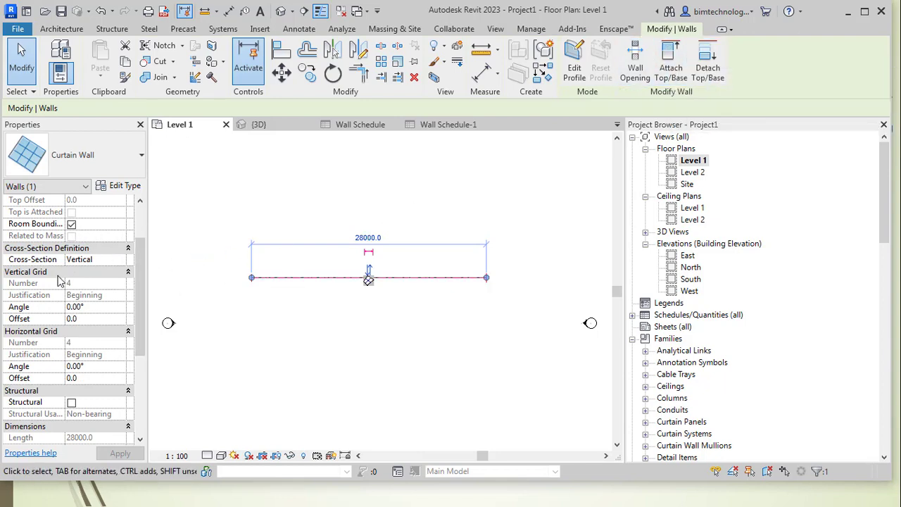
scroll(67, 307, up, 3)
scroll(53, 316, down, 2)
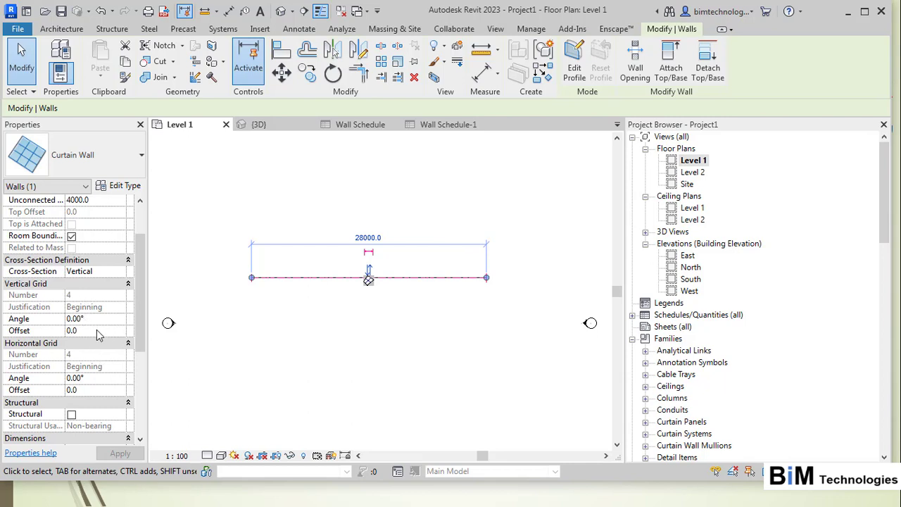
scroll(97, 329, up, 1)
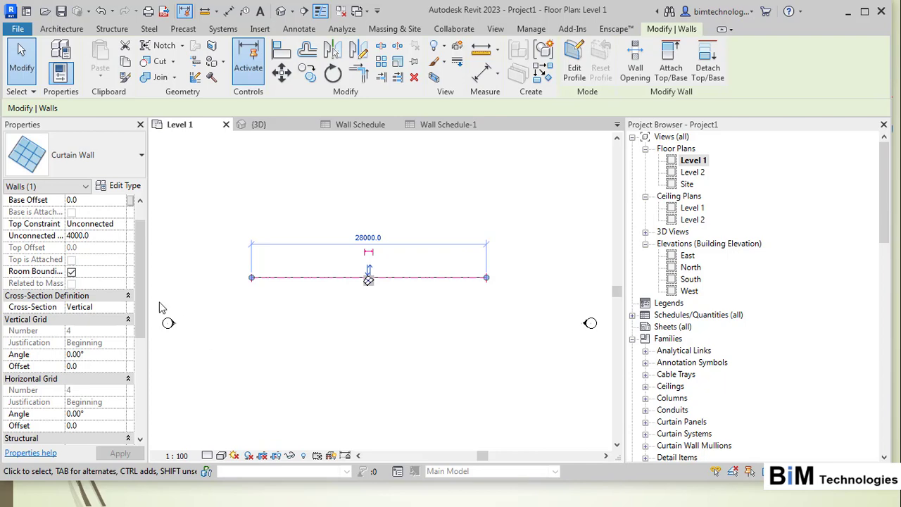
Duplicate the Curtain Wall type as a new type named 'Custom Curtain Wall'
click(127, 187)
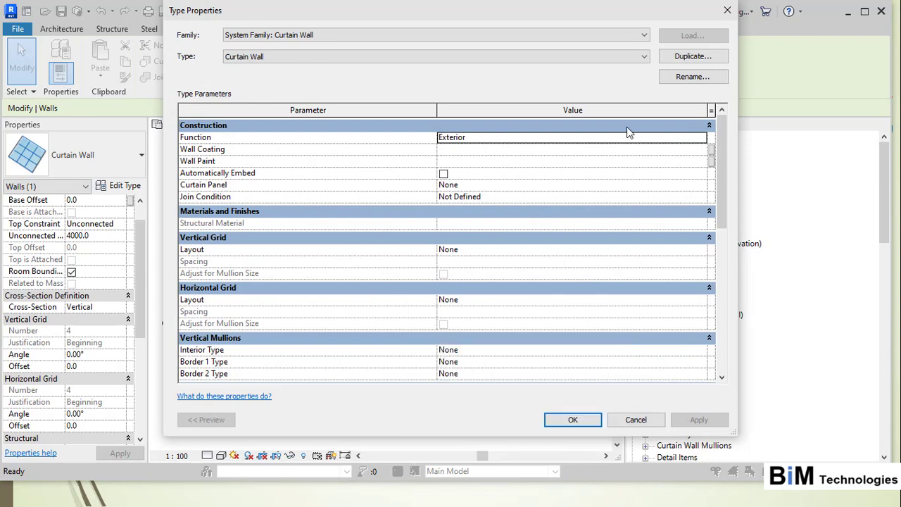
click(690, 59)
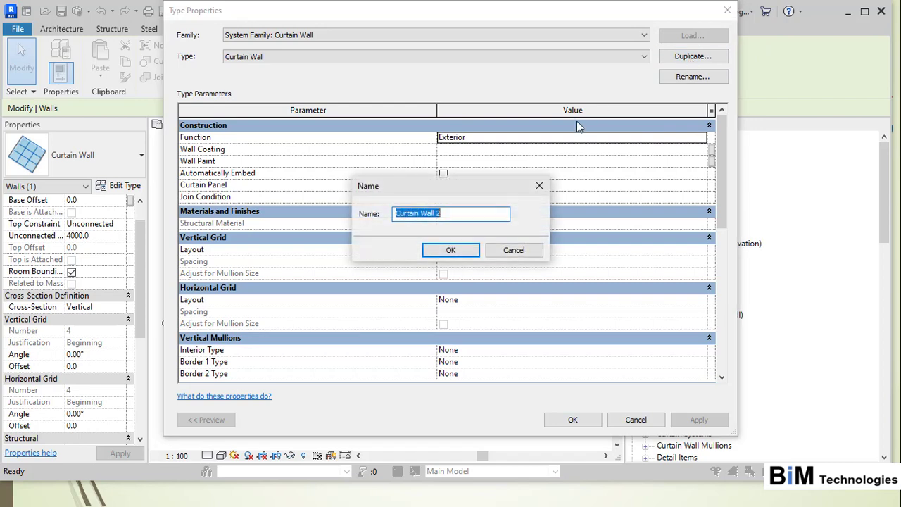
text(Custom)
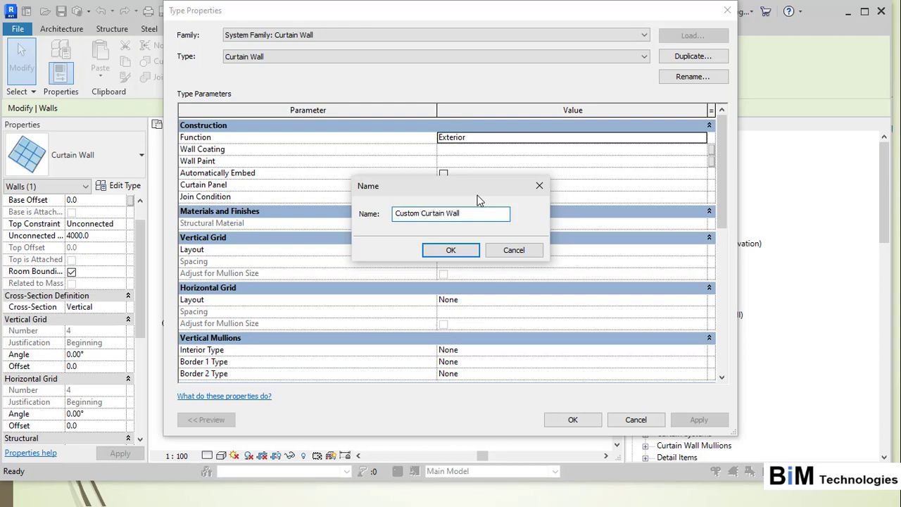
click(451, 249)
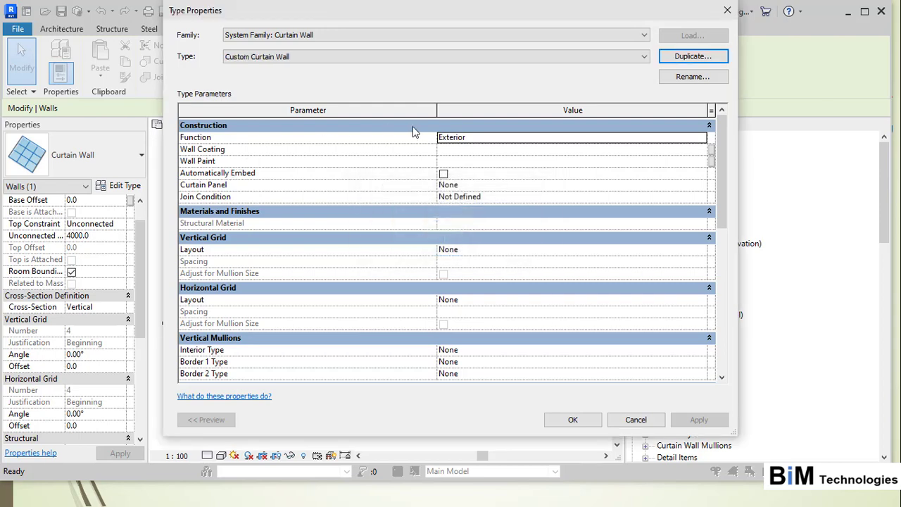
Keep the Custom Curtain Wall type's Function set to Exterior
click(701, 138)
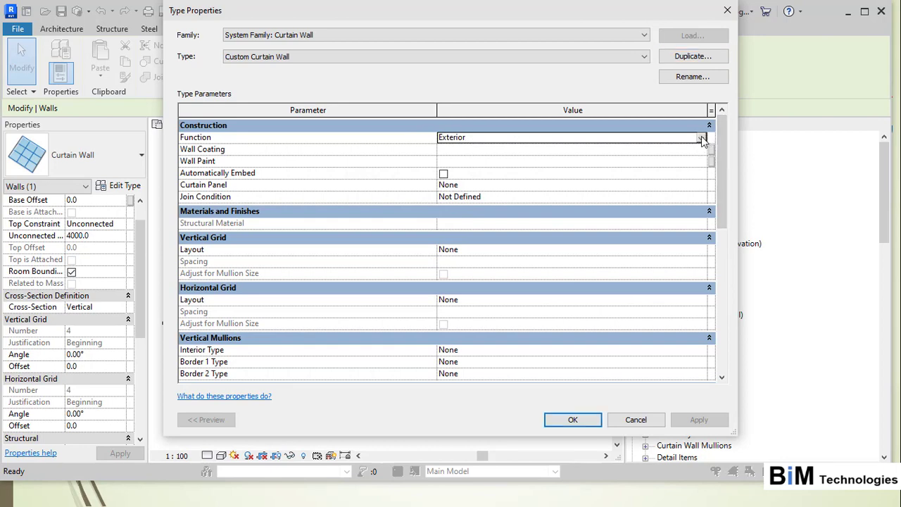
click(701, 138)
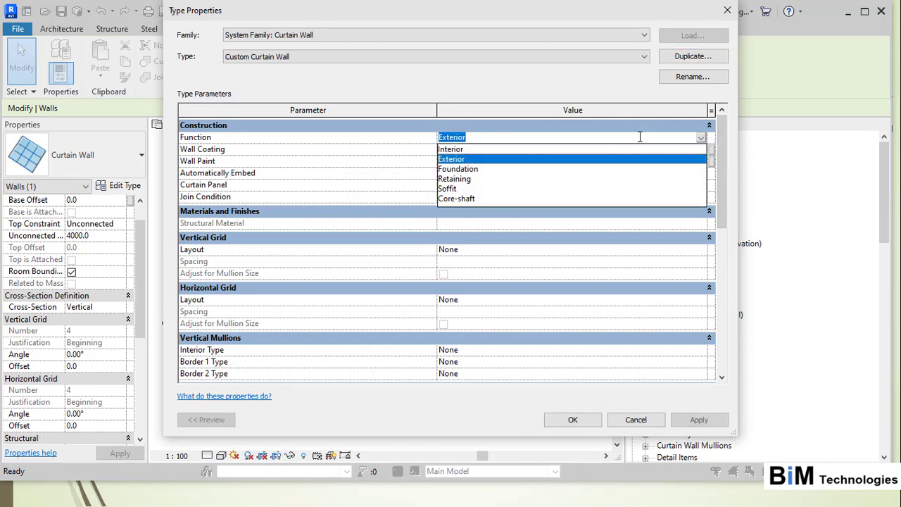
click(465, 161)
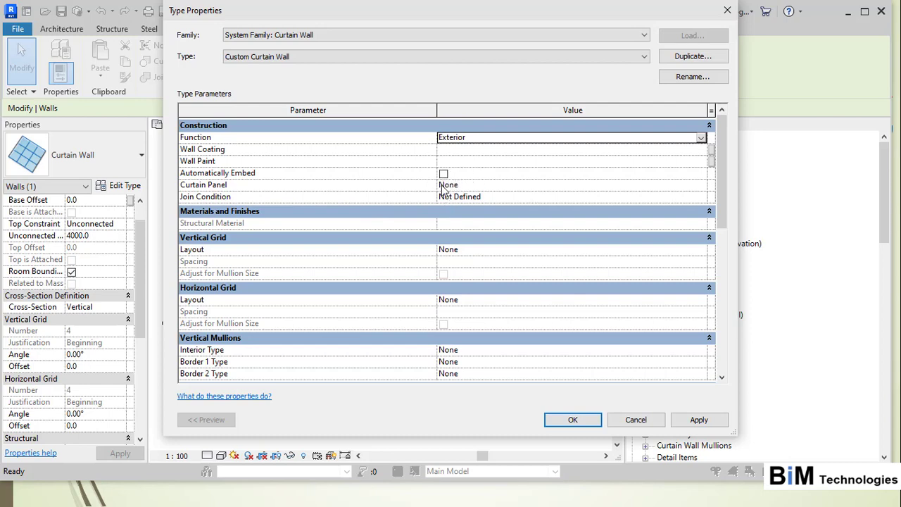
Set the curtain panel to System Panel : Glazed and leave Join Condition as Not Defined
click(708, 184)
click(701, 185)
scroll(563, 238, down, 4)
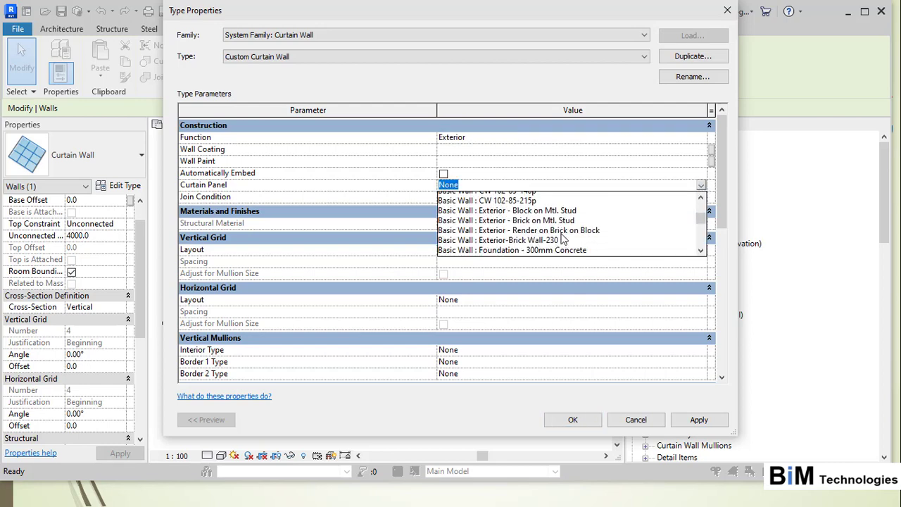
scroll(563, 238, down, 4)
scroll(518, 238, up, 1)
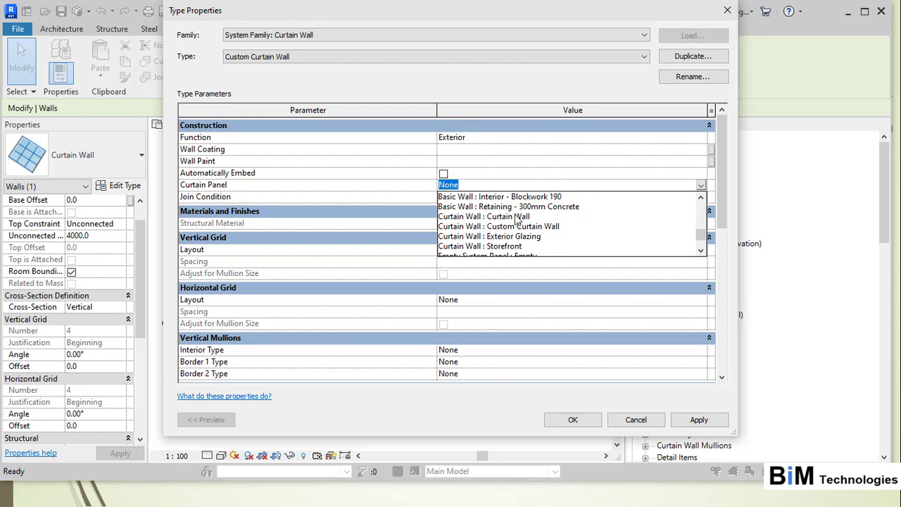
scroll(498, 241, down, 1)
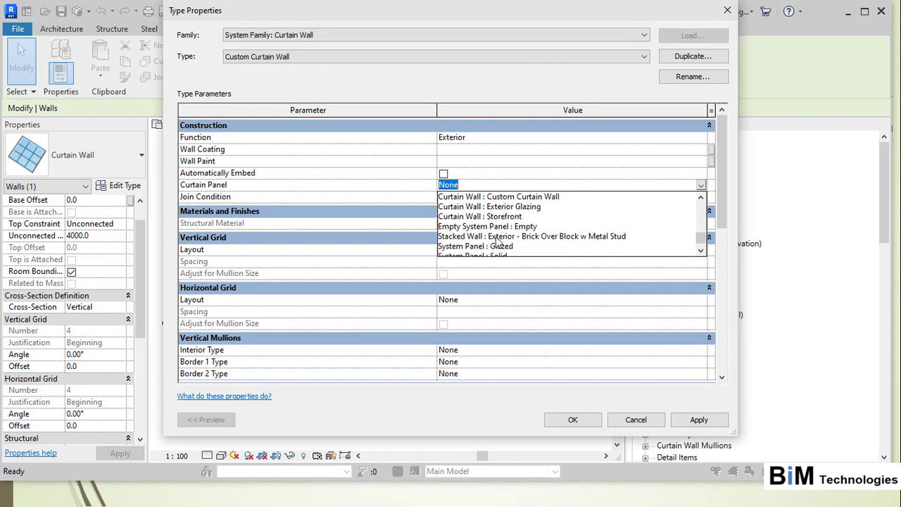
scroll(514, 239, down, 1)
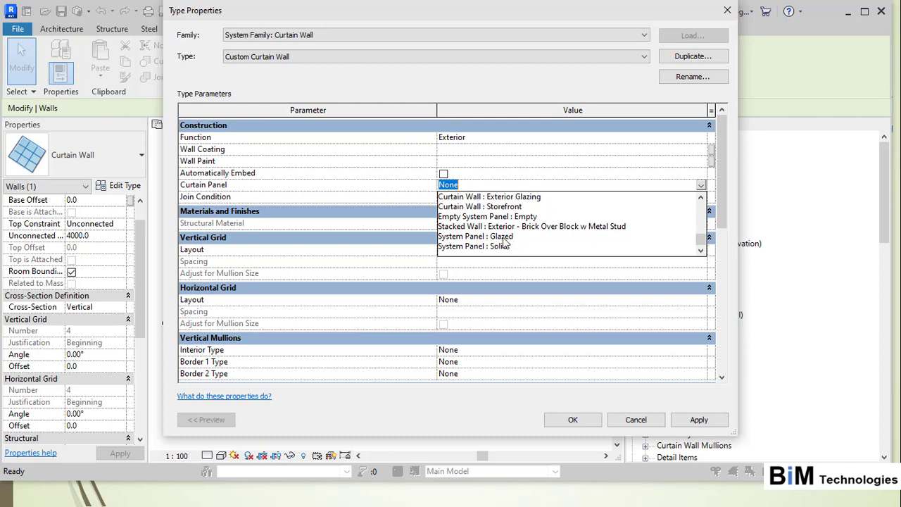
click(507, 238)
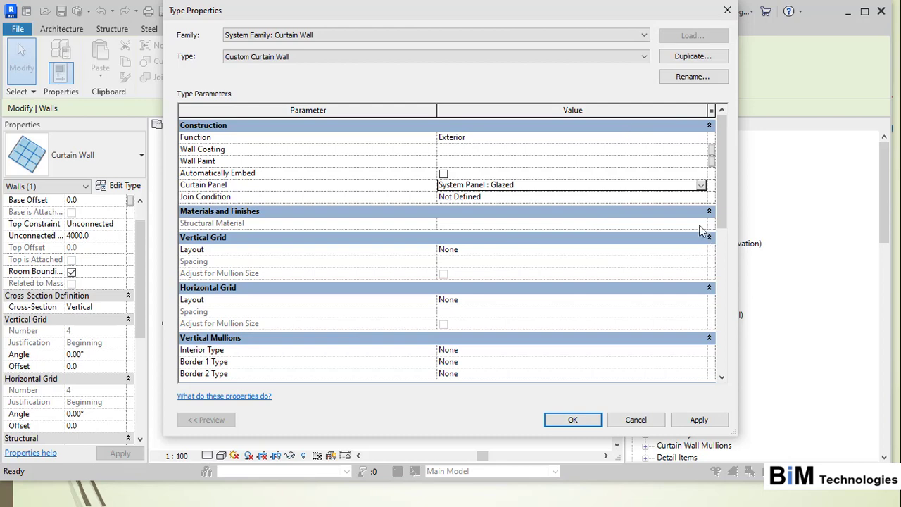
click(700, 198)
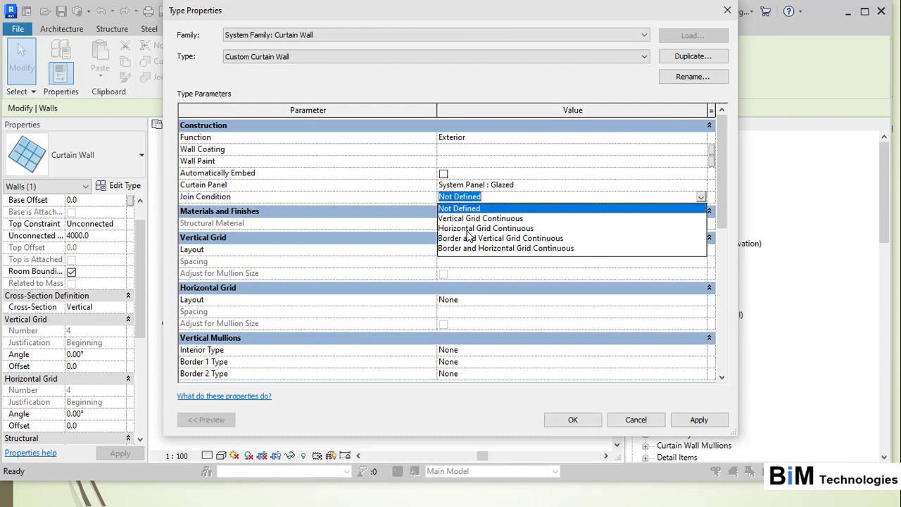
click(459, 209)
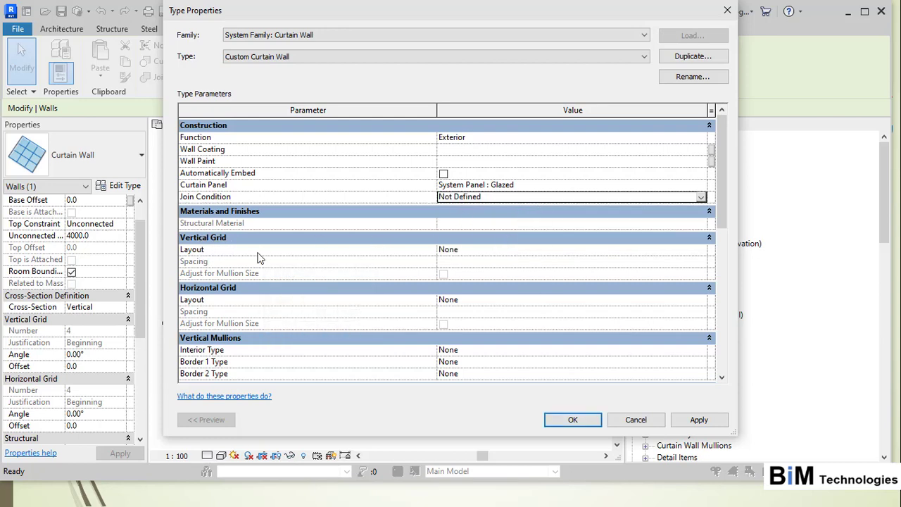
Set the vertical grid to Maximum Spacing with 1200 spacing
click(701, 251)
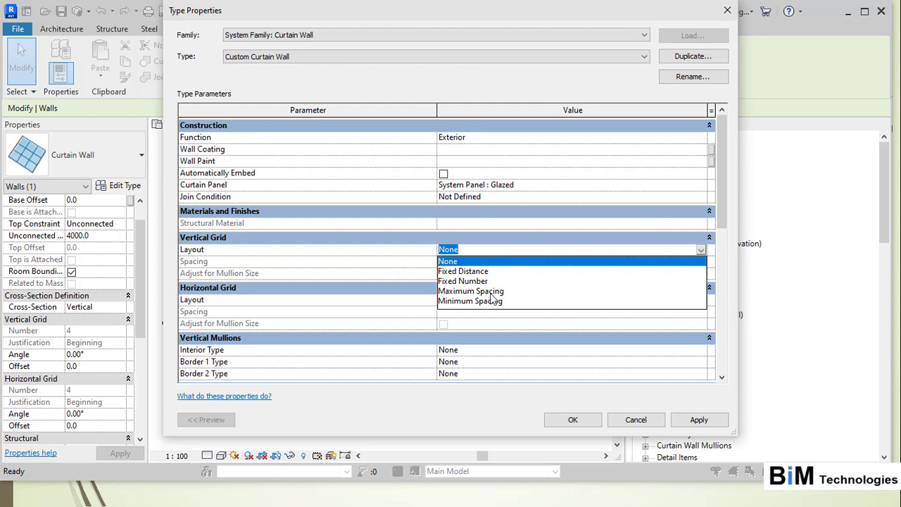
click(491, 291)
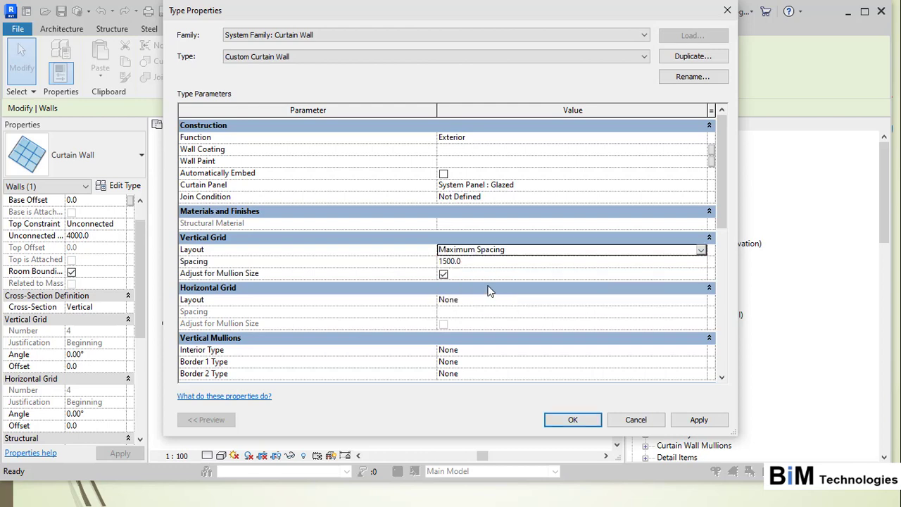
click(470, 262)
text(1)
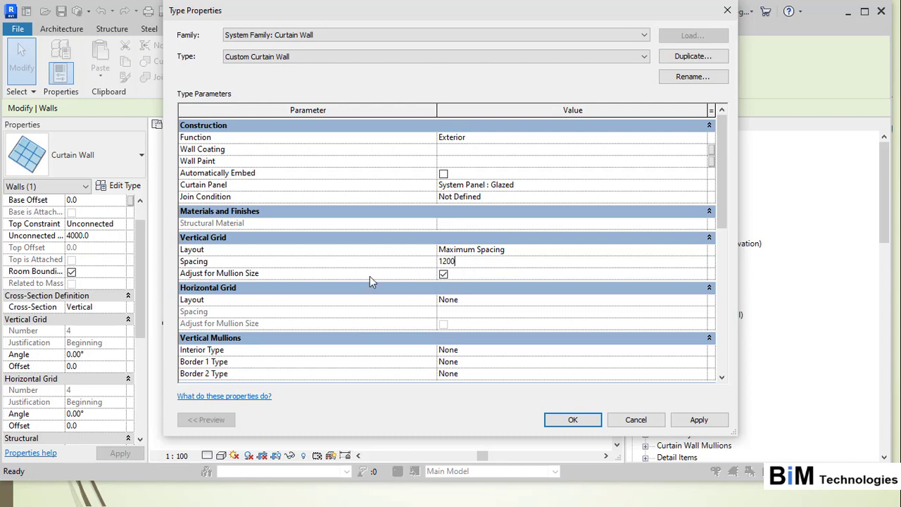
click(451, 275)
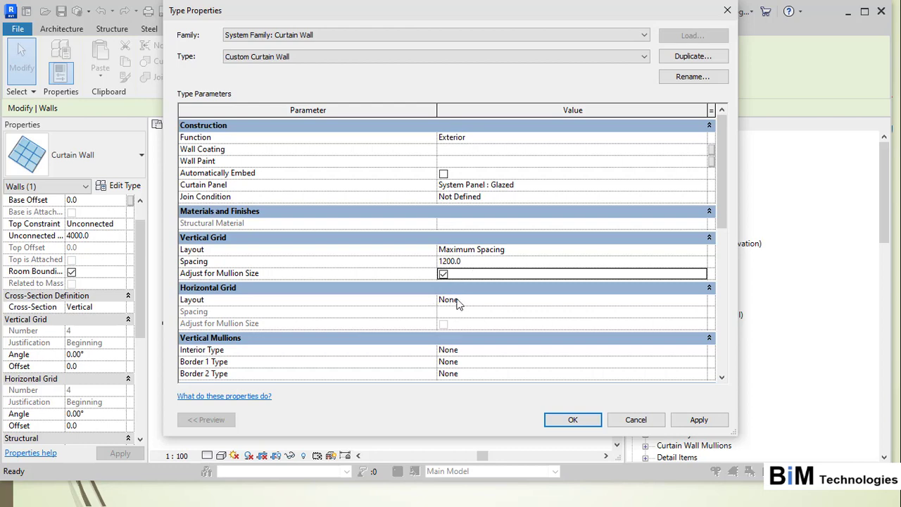
Set the horizontal grid to Maximum Spacing with 1800 spacing
click(701, 301)
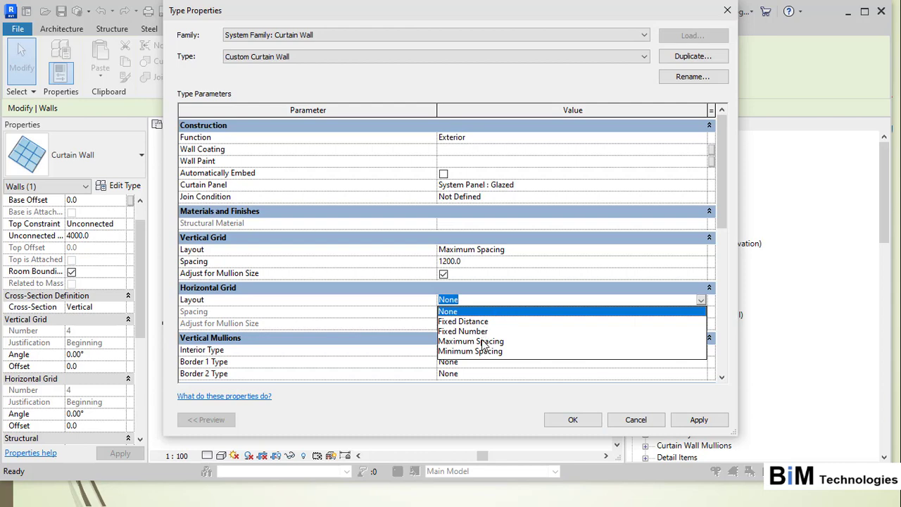
click(483, 342)
click(480, 312)
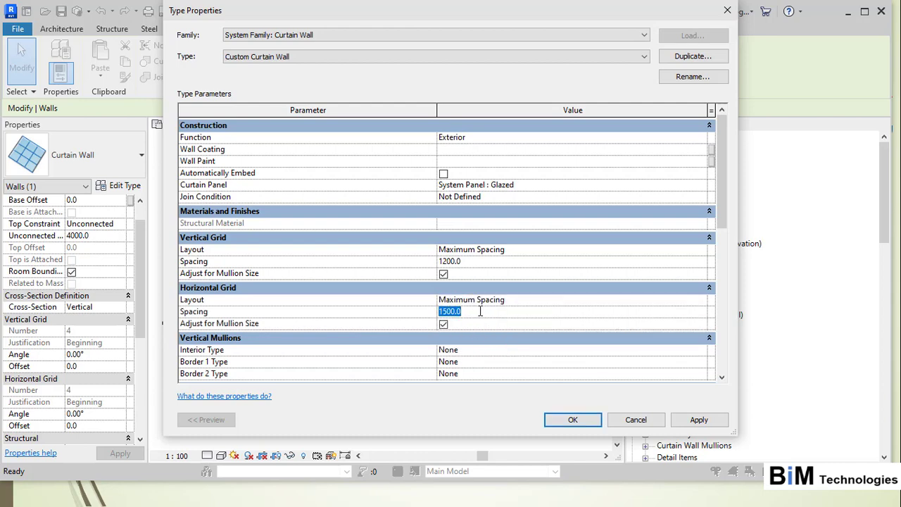
text(1)
scroll(463, 272, down, 1)
scroll(468, 278, down, 1)
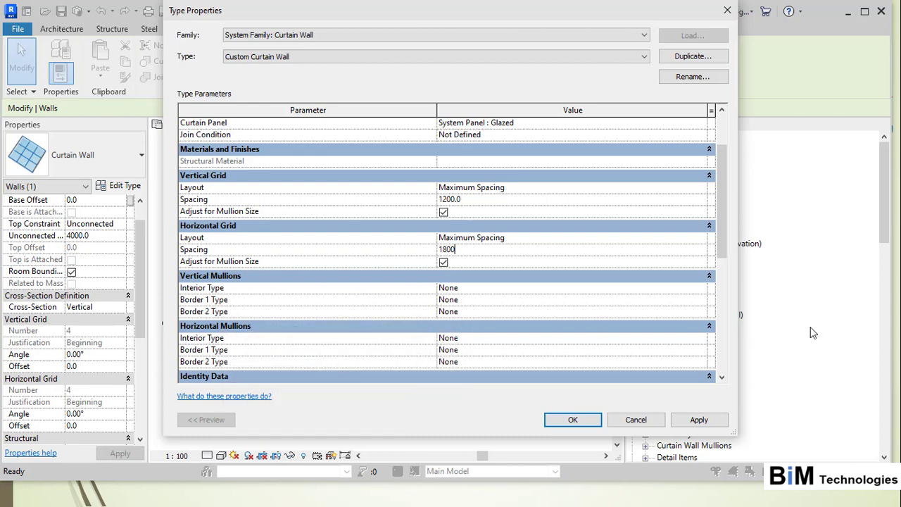
Set the vertical interior and both vertical border mullions to Rectangular Mullion : 30mm Square
click(701, 289)
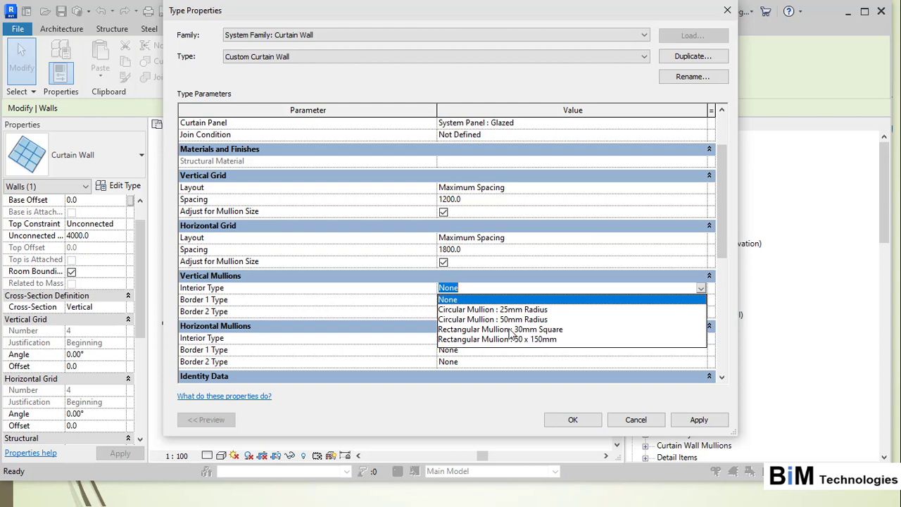
click(512, 329)
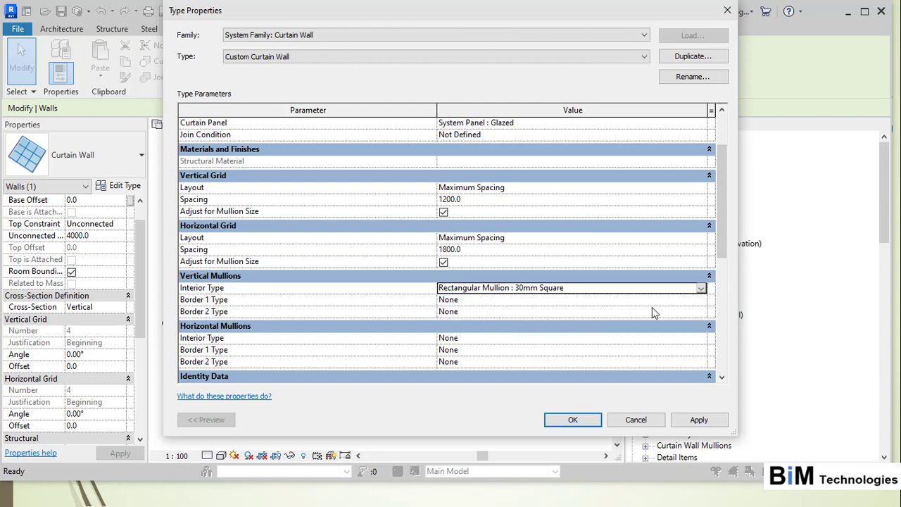
click(701, 299)
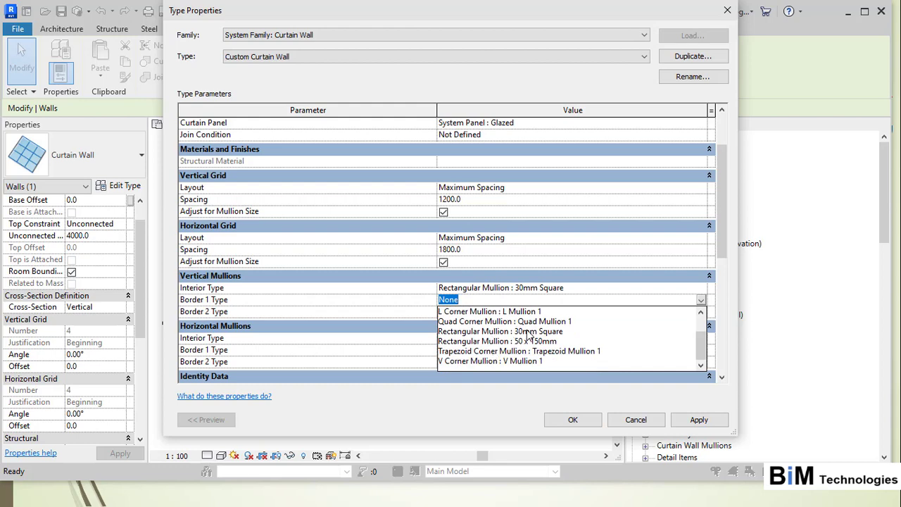
click(467, 330)
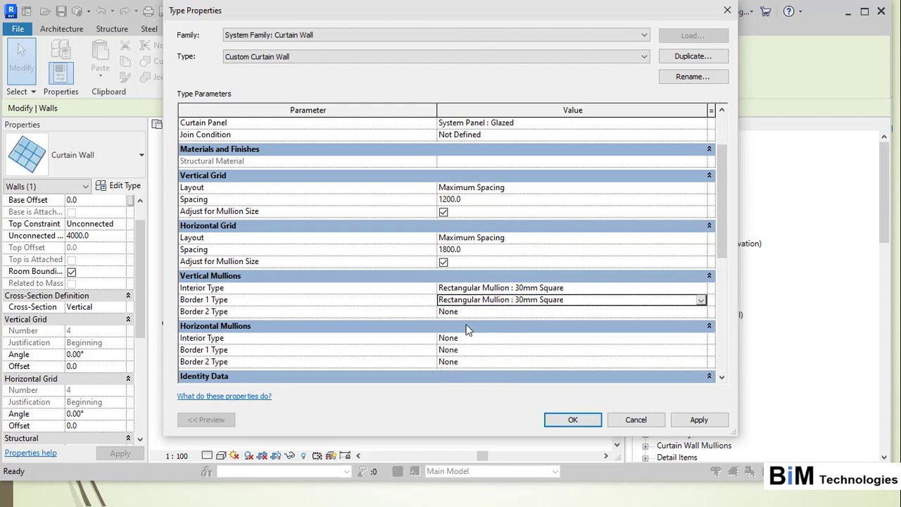
click(705, 314)
scroll(512, 364, down, 2)
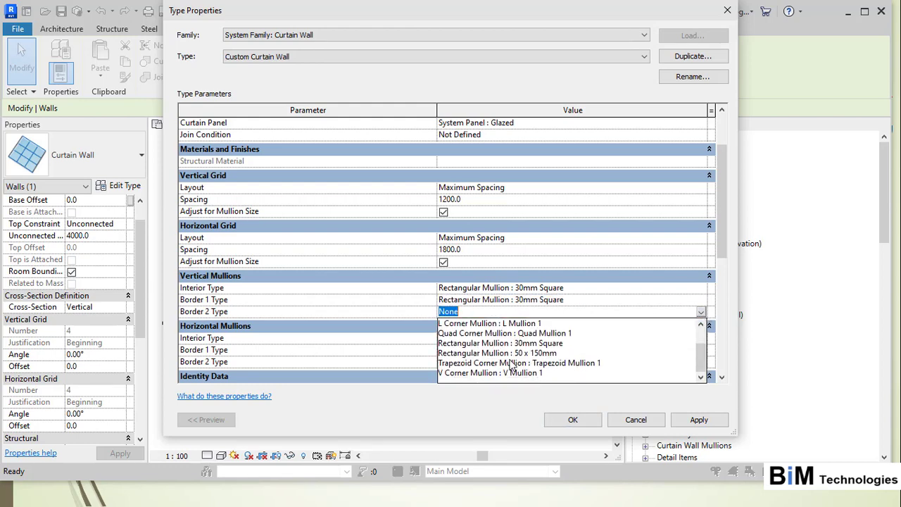
click(536, 343)
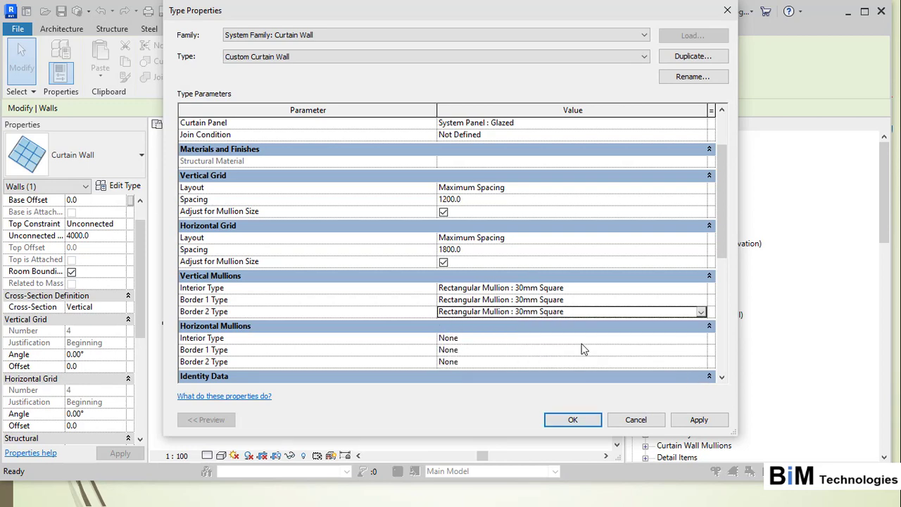
scroll(485, 331, down, 2)
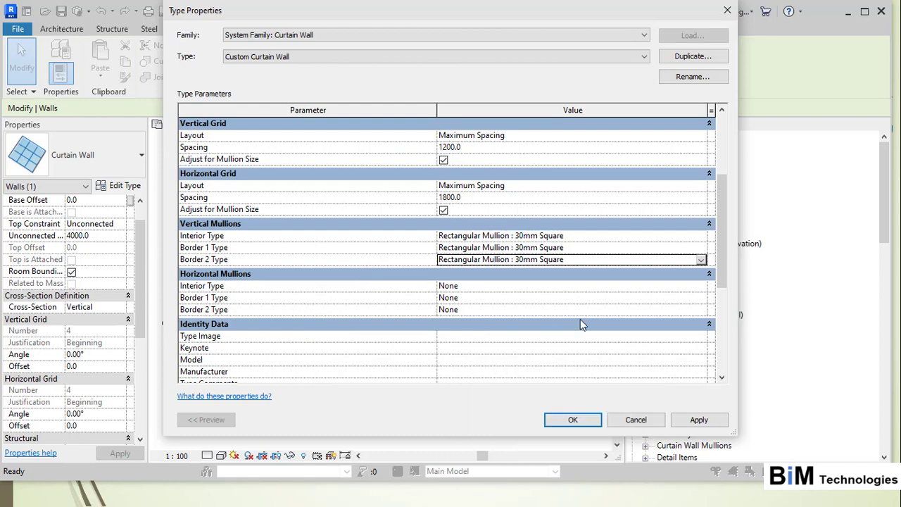
Set the horizontal interior and both horizontal border mullions to Rectangular Mullion : 30mm Square
click(702, 285)
click(542, 328)
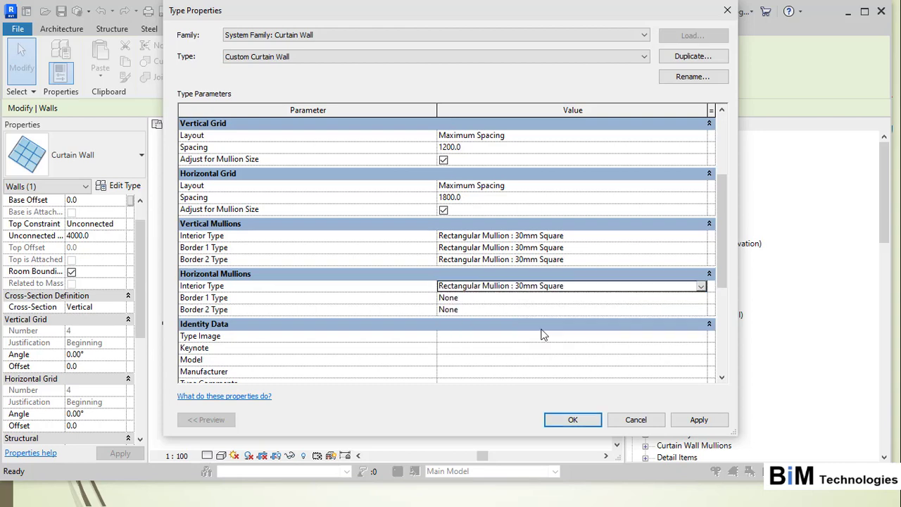
click(703, 299)
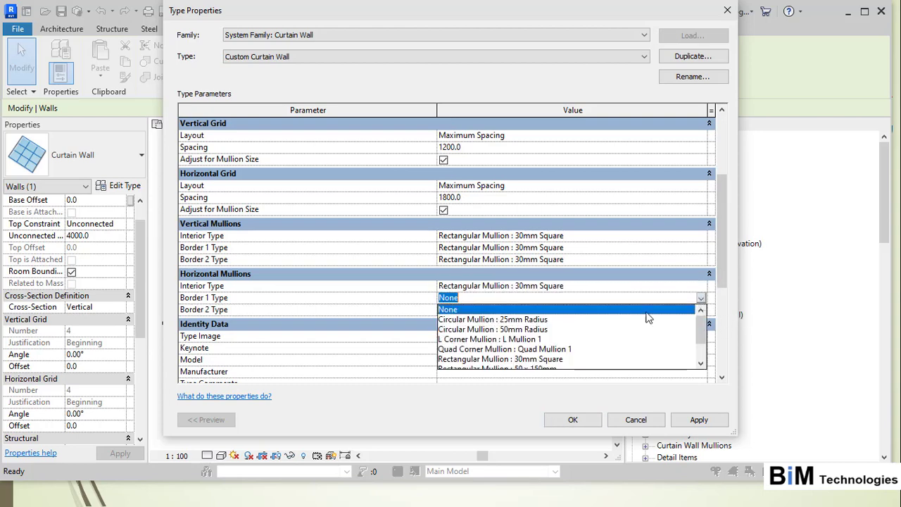
scroll(470, 361, down, 1)
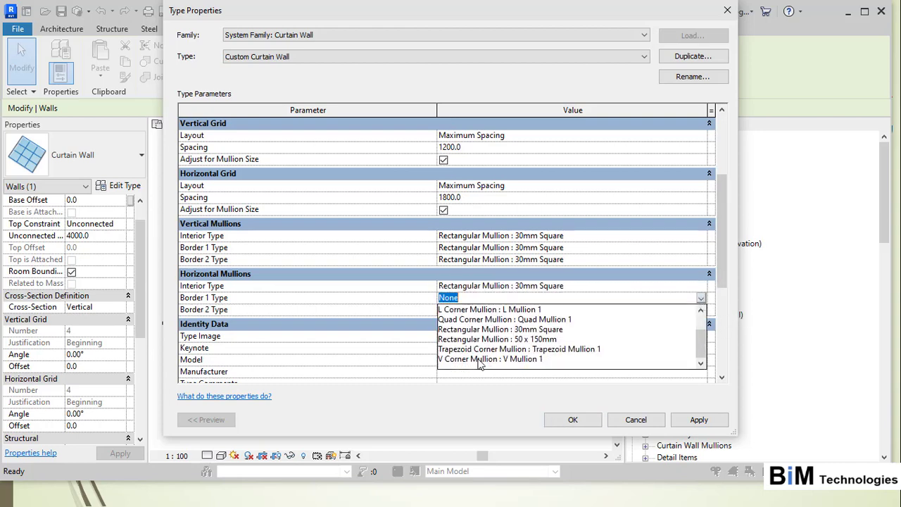
click(534, 329)
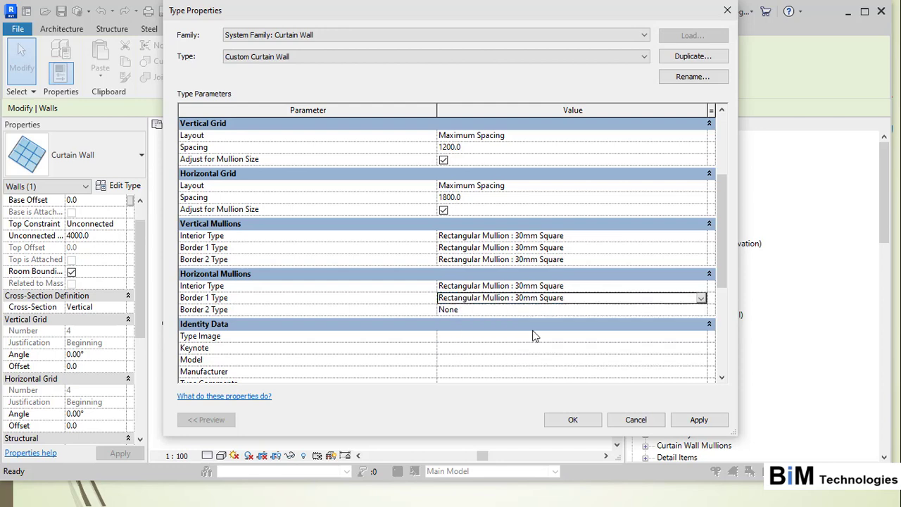
click(702, 310)
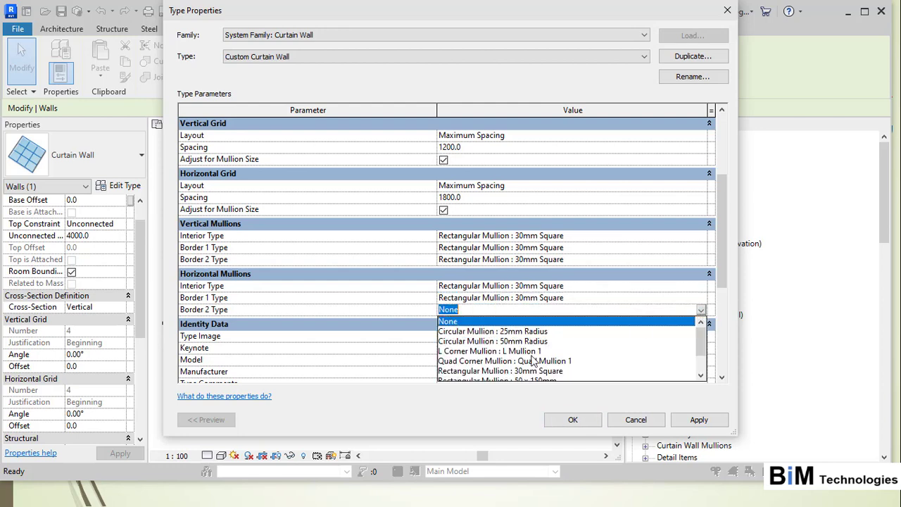
scroll(526, 368, down, 1)
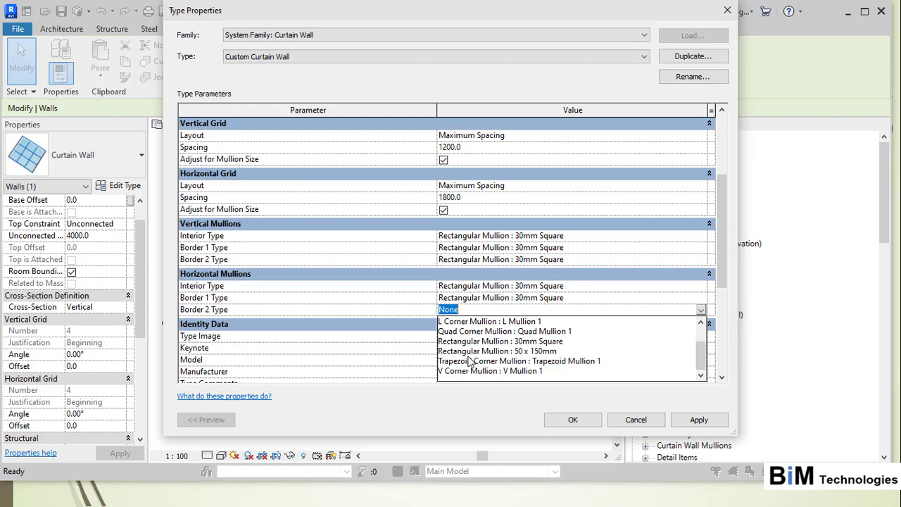
click(534, 342)
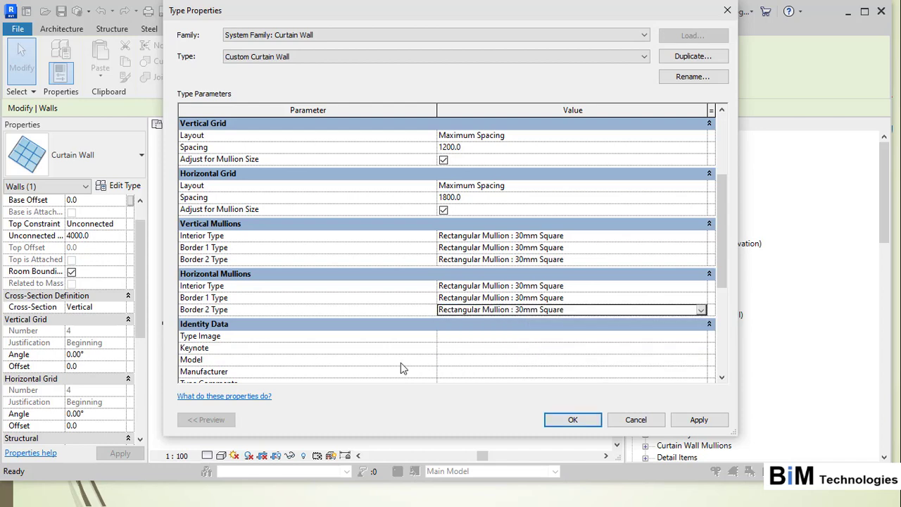
scroll(402, 362, down, 3)
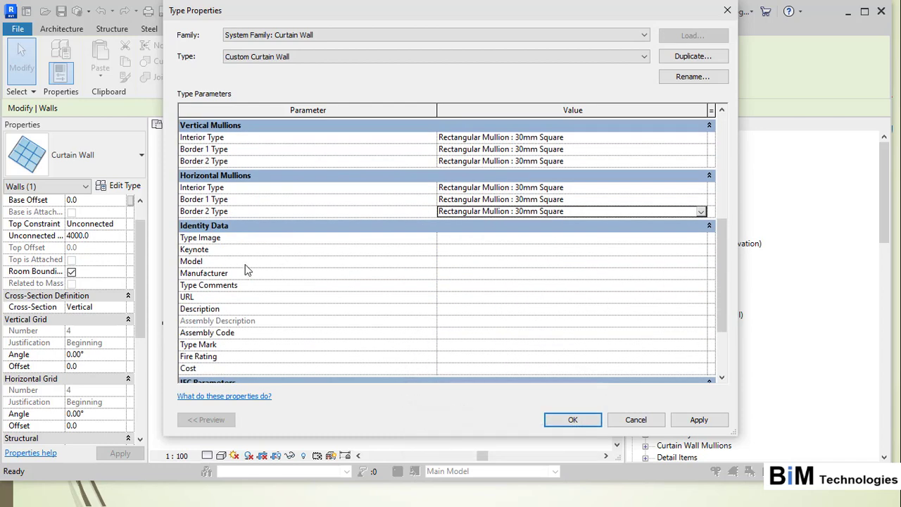
scroll(241, 301, down, 2)
scroll(242, 301, down, 1)
scroll(241, 299, up, 1)
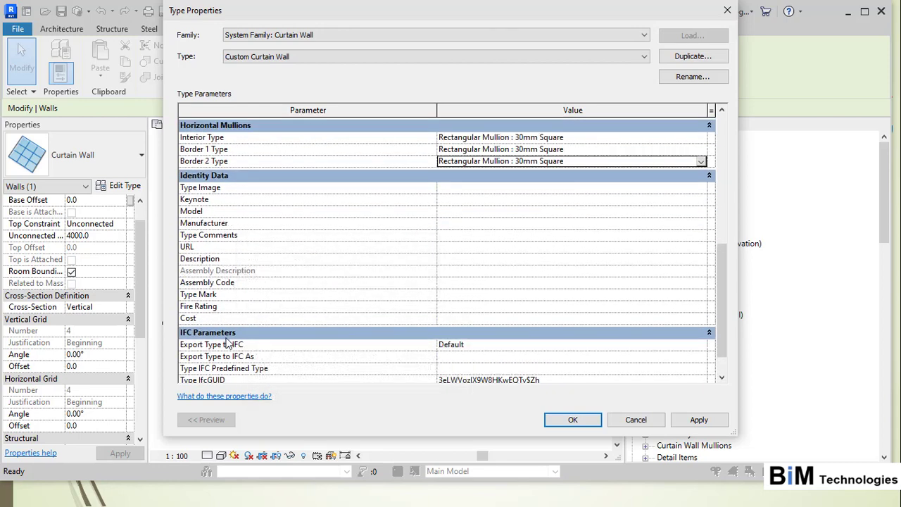
scroll(359, 374, down, 1)
scroll(362, 371, up, 3)
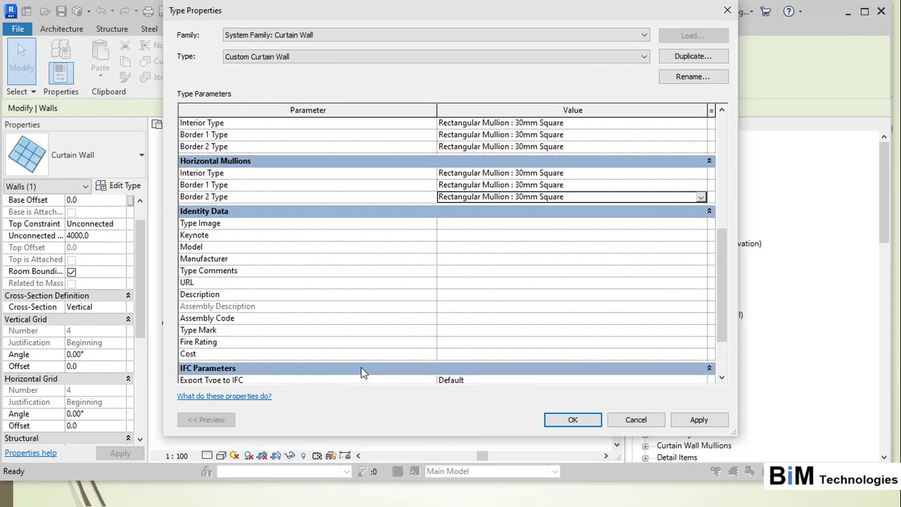
scroll(363, 370, down, 3)
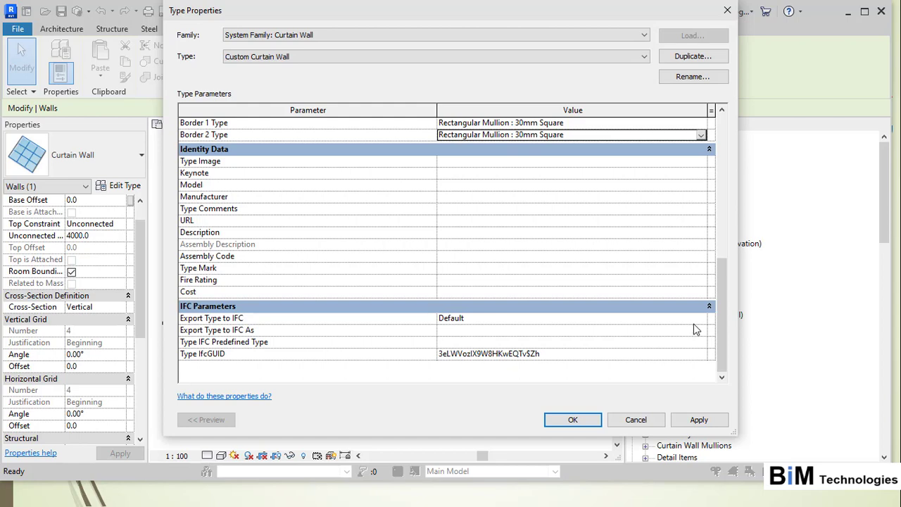
Apply and confirm the mullion type changes, then deselect the curtain wall
click(698, 420)
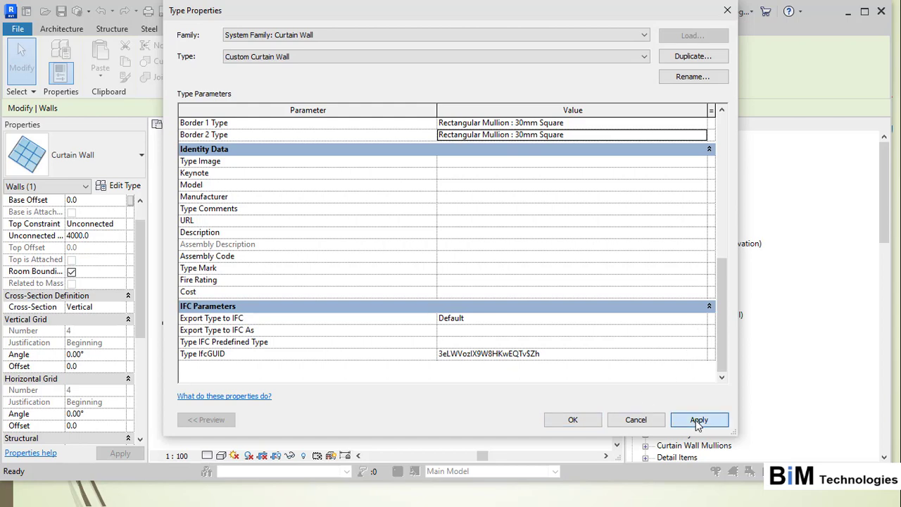
click(573, 419)
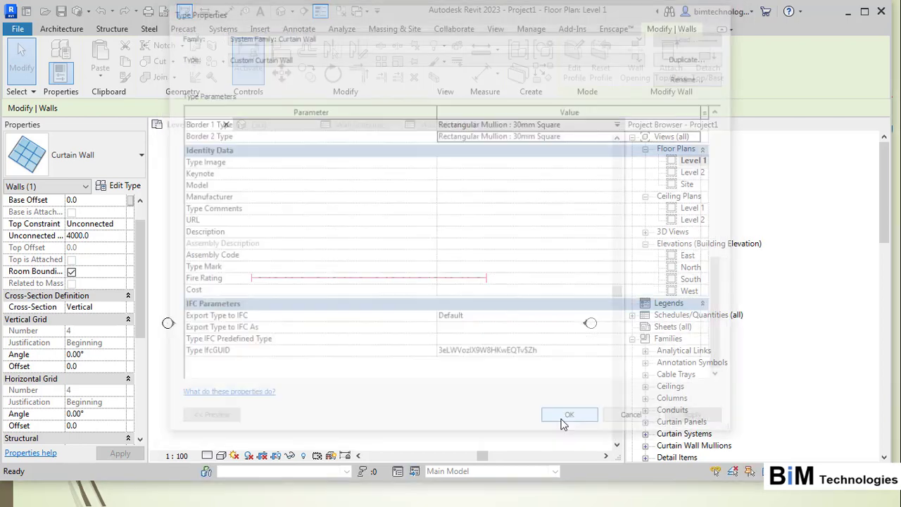
click(257, 267)
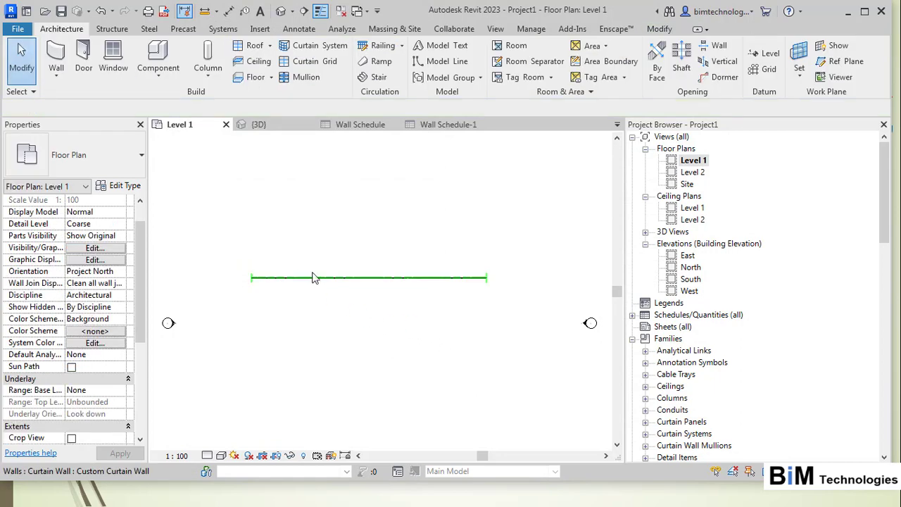
scroll(317, 256, up, 1)
scroll(314, 282, up, 1)
scroll(275, 317, up, 1)
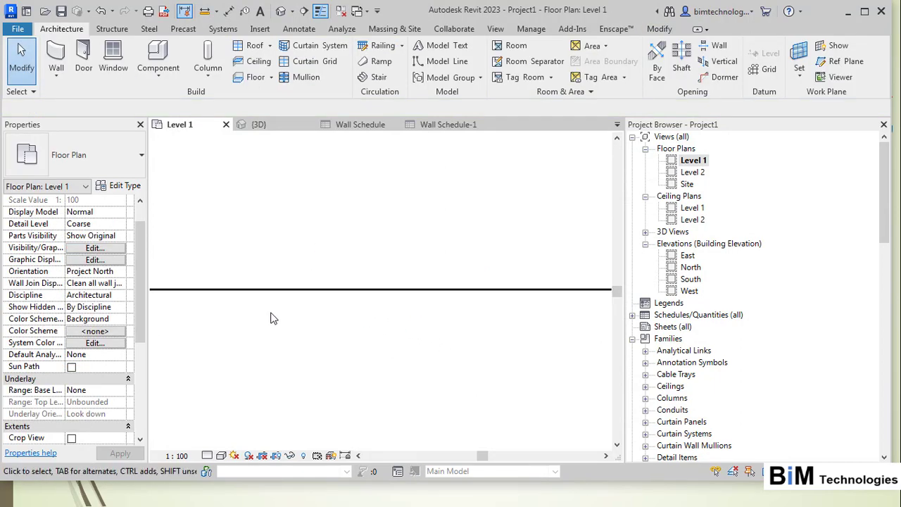
scroll(359, 235, down, 1)
scroll(359, 235, down, 1)
Open the default {3D} view to inspect the curtain wall's mullion grid
click(496, 29)
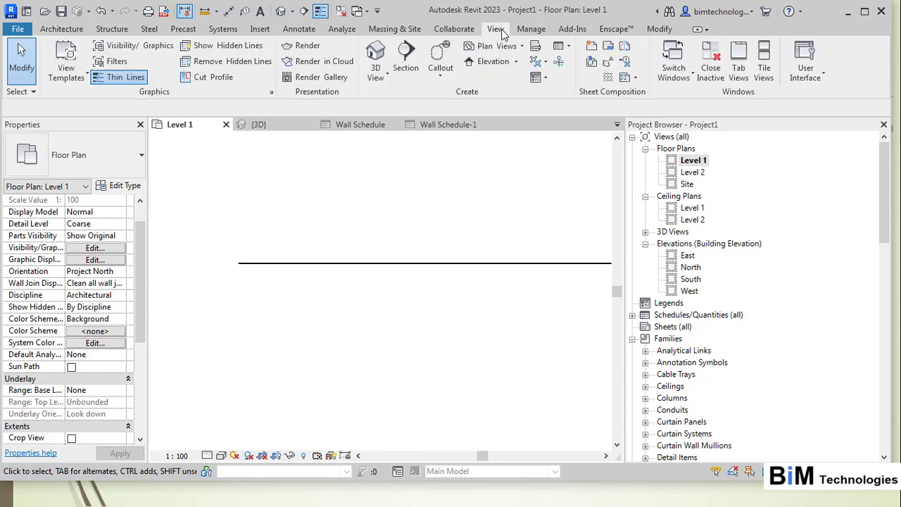
click(375, 56)
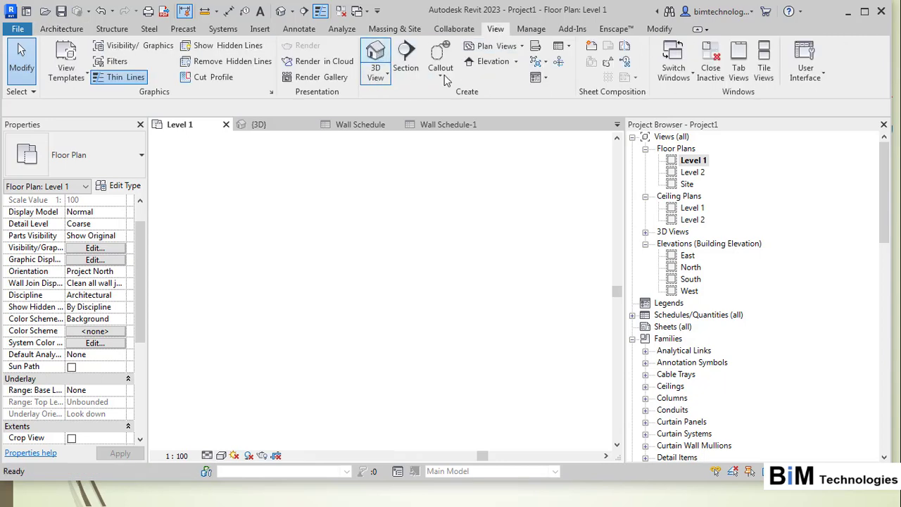
scroll(204, 238, up, 3)
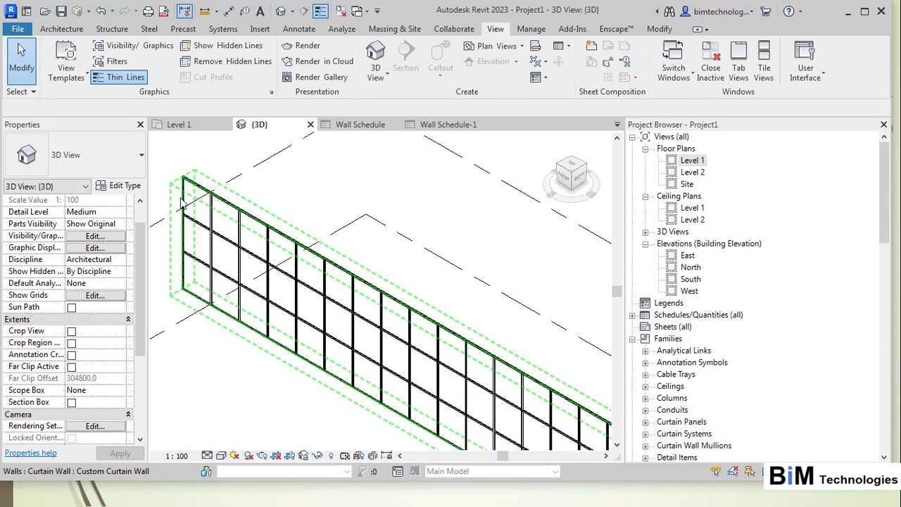
scroll(207, 239, down, 2)
scroll(250, 202, up, 5)
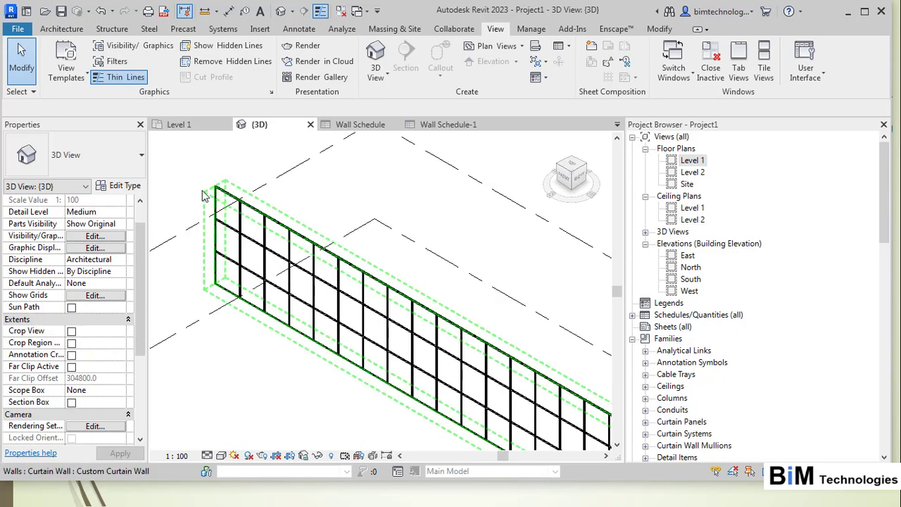
scroll(250, 202, down, 2)
scroll(241, 228, up, 2)
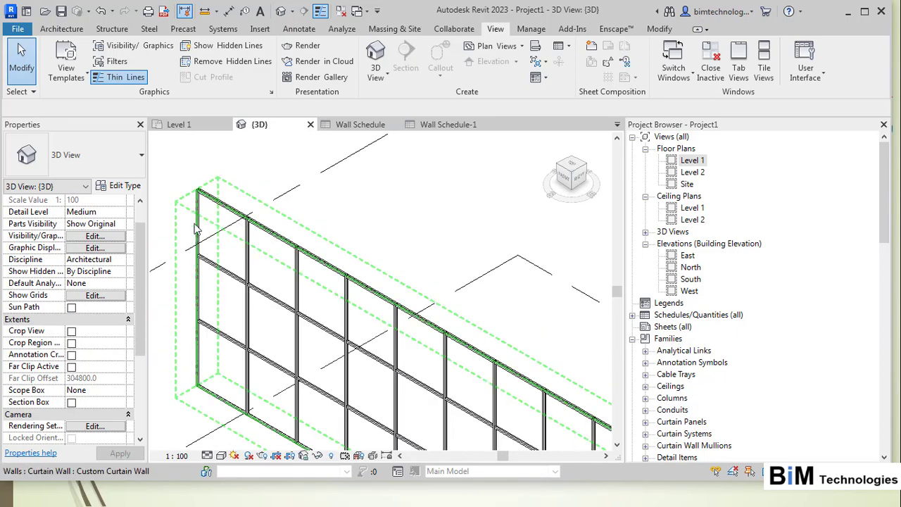
scroll(202, 254, down, 1)
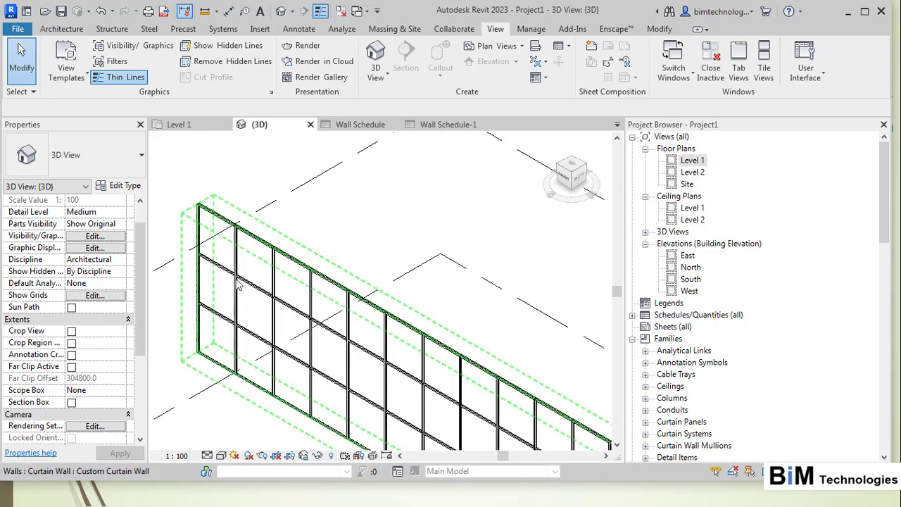
scroll(221, 290, down, 1)
scroll(205, 275, down, 2)
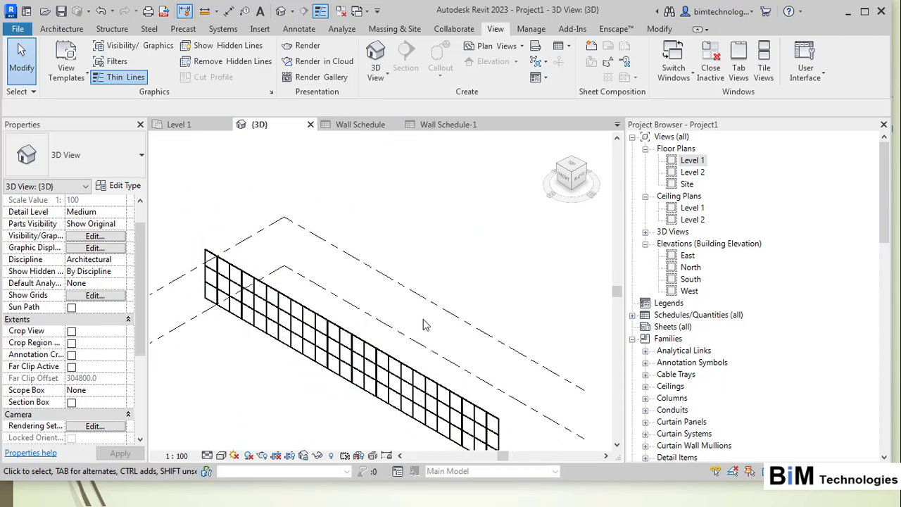
Switch to the South elevation and select the 28000-long Custom Curtain Wall there
double_click(689, 280)
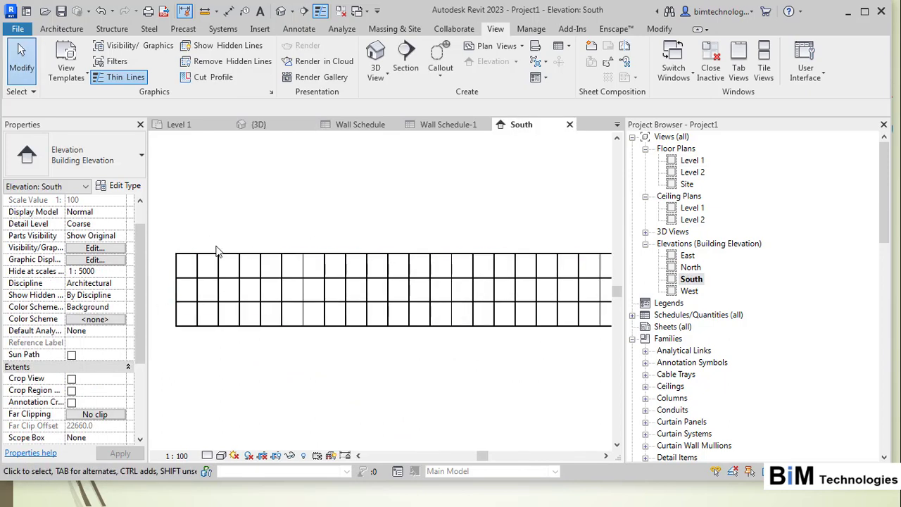
click(218, 255)
scroll(211, 254, down, 1)
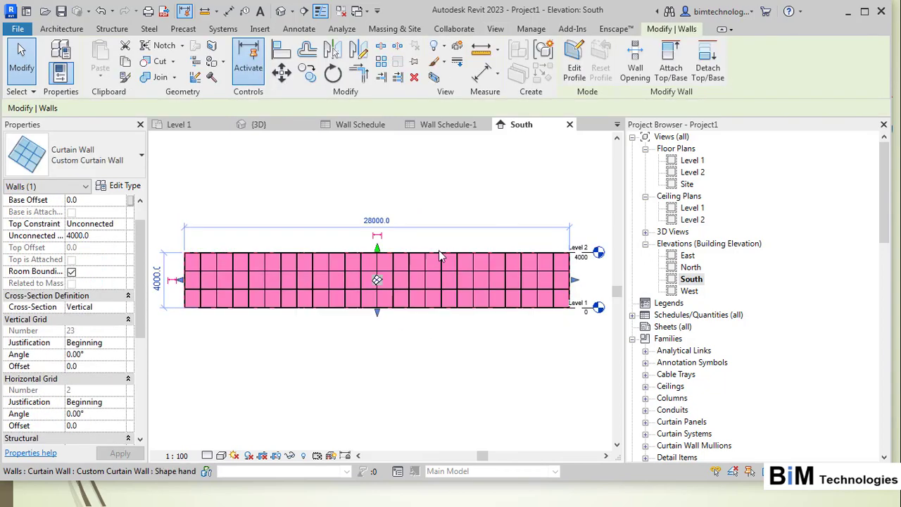
scroll(376, 280, up, 2)
scroll(377, 279, down, 1)
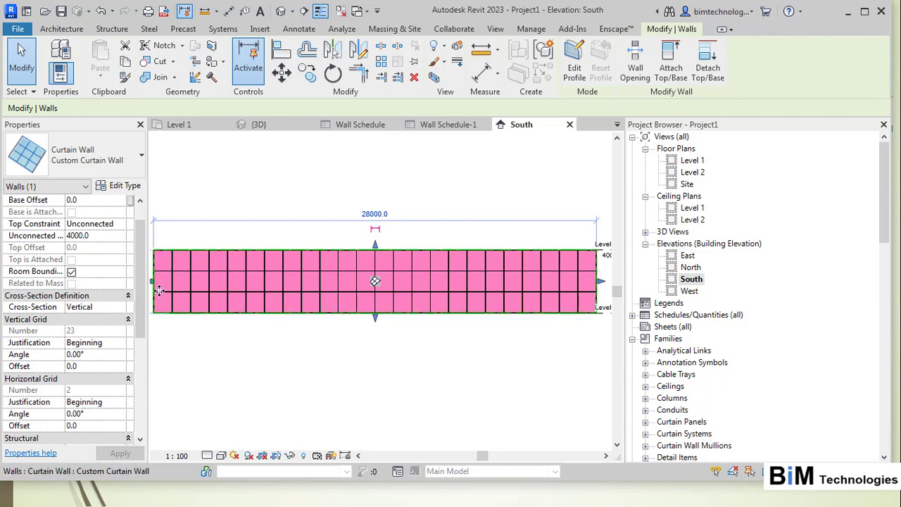
Change Custom Curtain Wall's vertical and horizontal grid layouts to Fixed Number and confirm
click(120, 187)
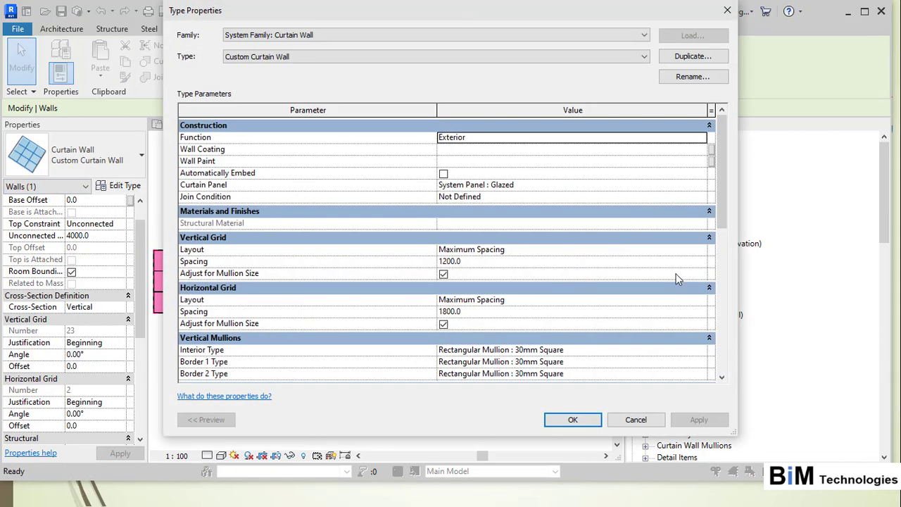
click(705, 251)
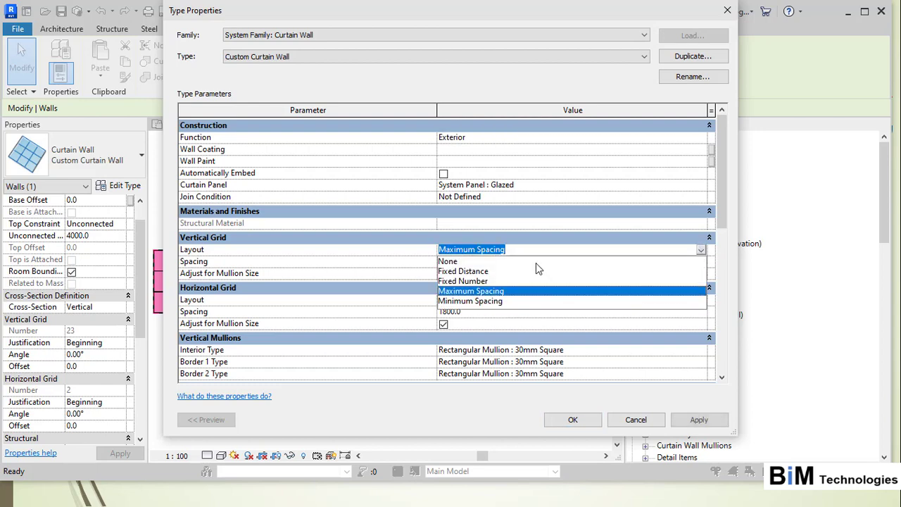
click(458, 279)
click(707, 301)
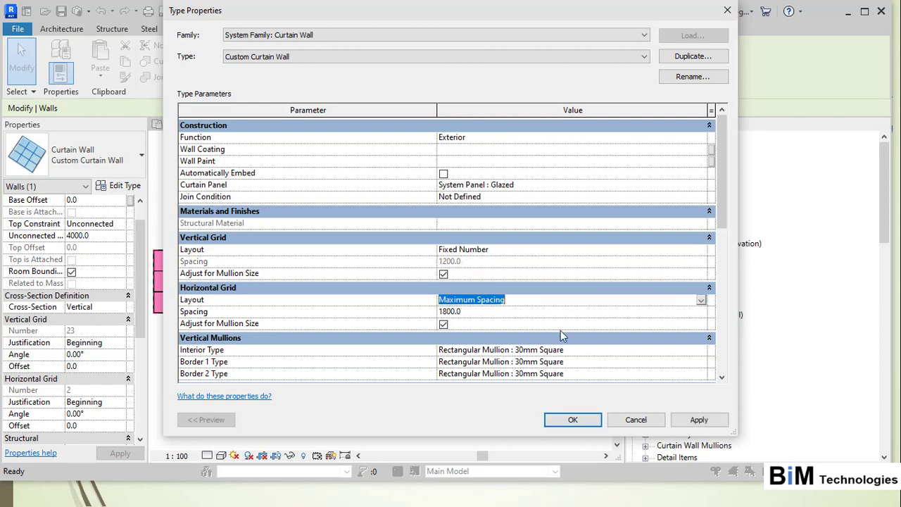
click(701, 299)
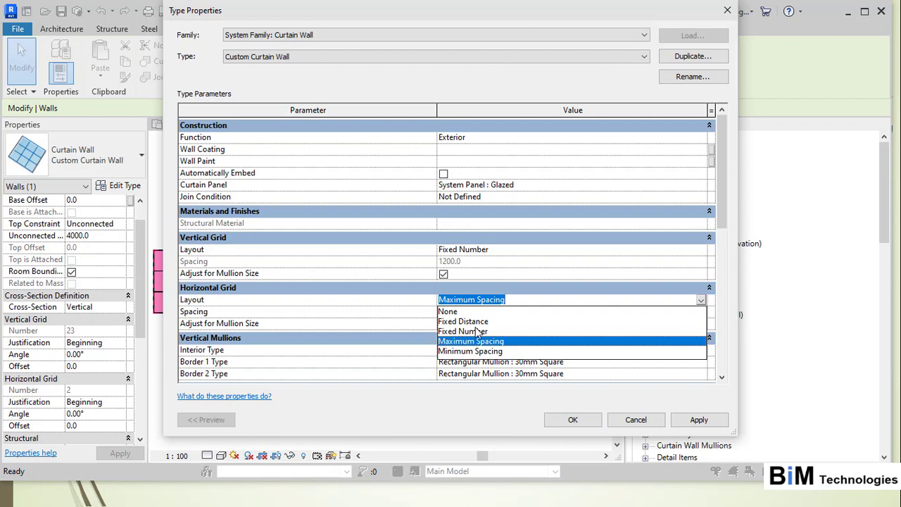
click(478, 331)
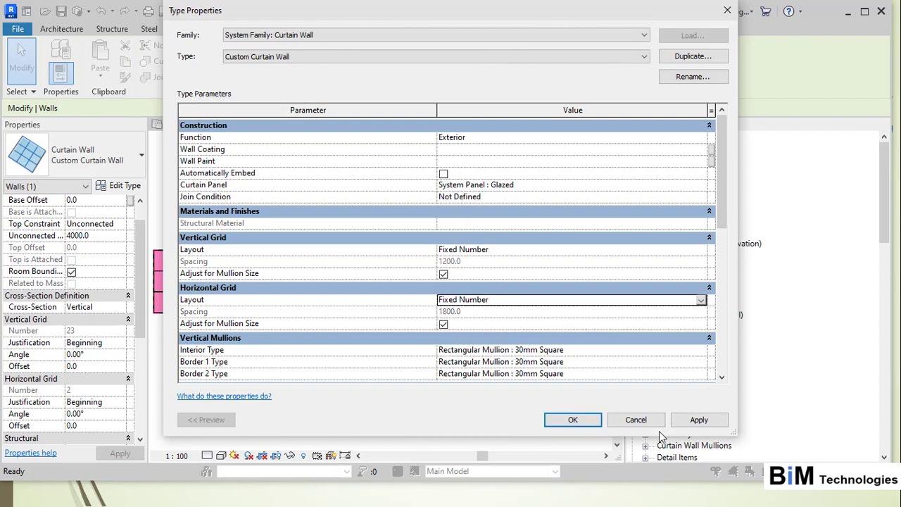
click(570, 419)
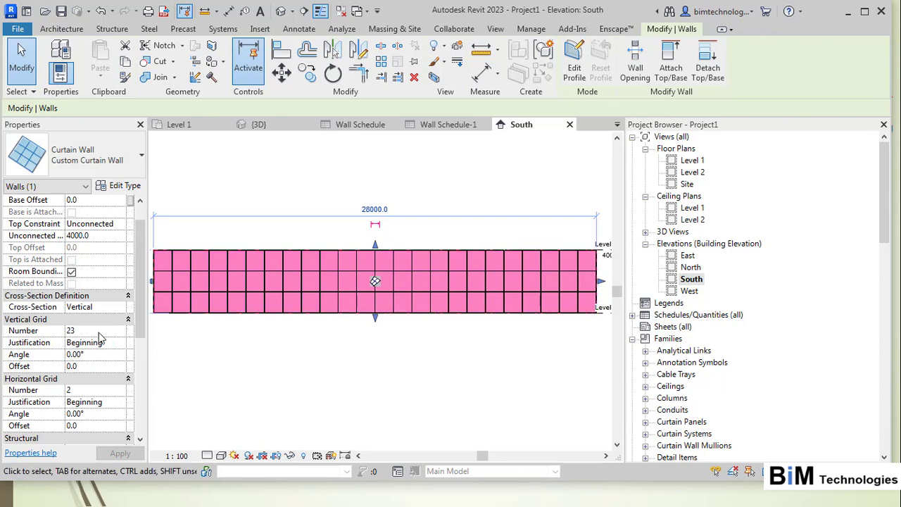
Apply 10 vertical grid lines to the curtain wall in Properties
click(99, 332)
text(10)
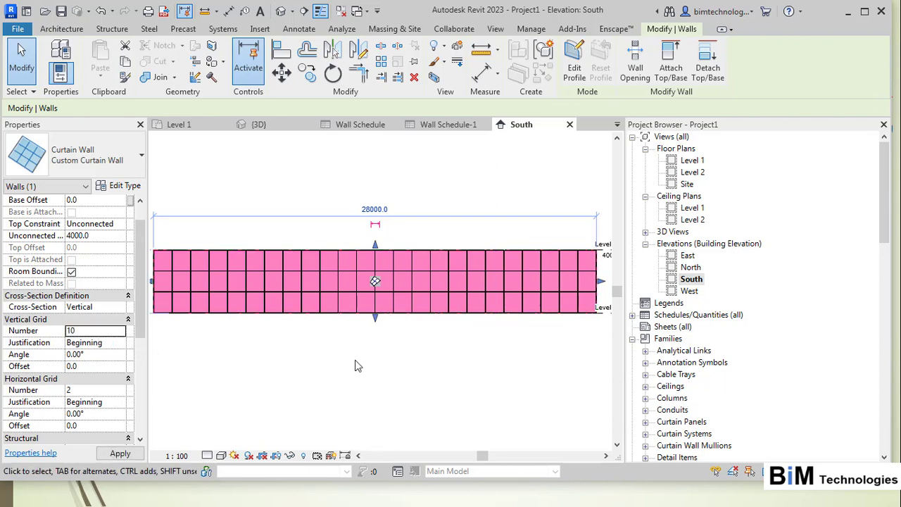
click(358, 352)
scroll(364, 352, down, 2)
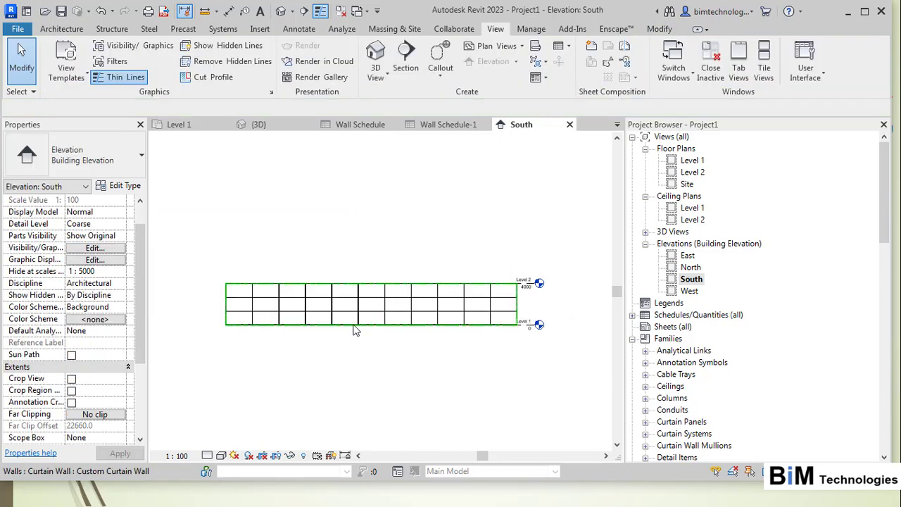
Set the curtain wall's Horizontal Grid Number to 2, giving three panel rows
click(355, 325)
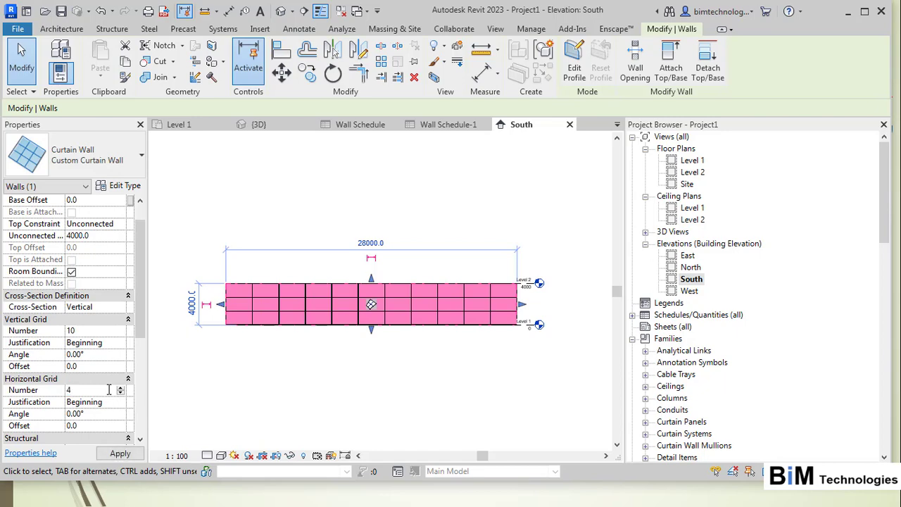
key(Escape)
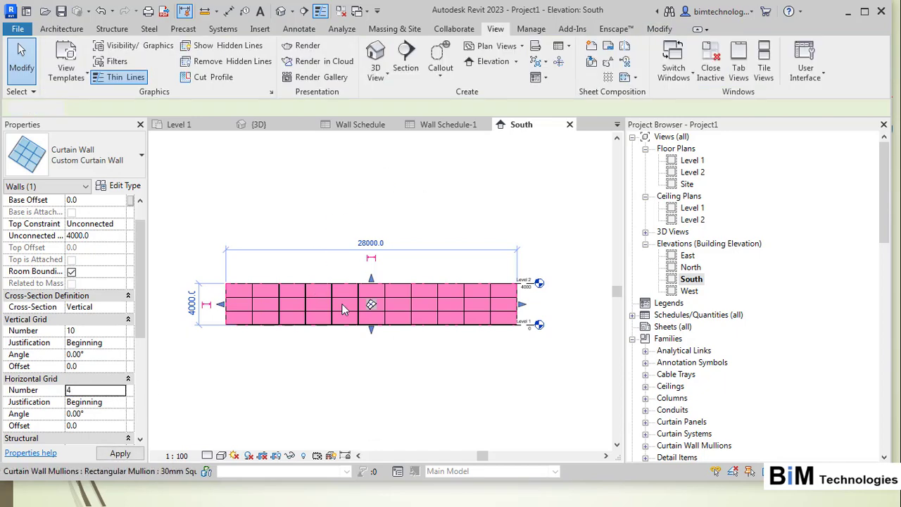
scroll(267, 317, up, 1)
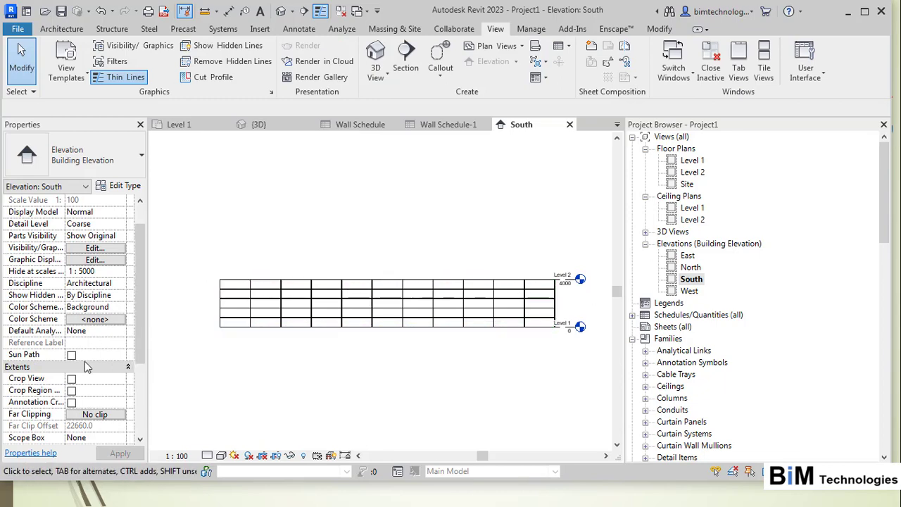
scroll(83, 360, down, 2)
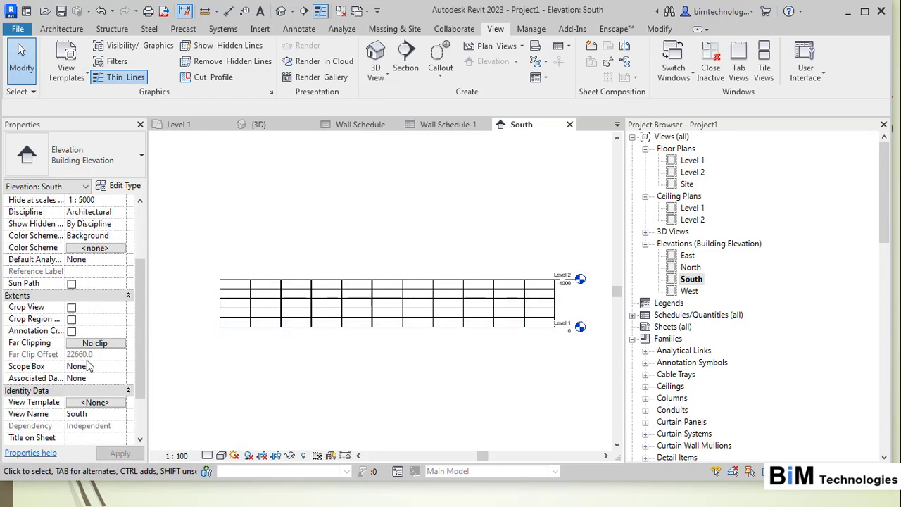
click(345, 326)
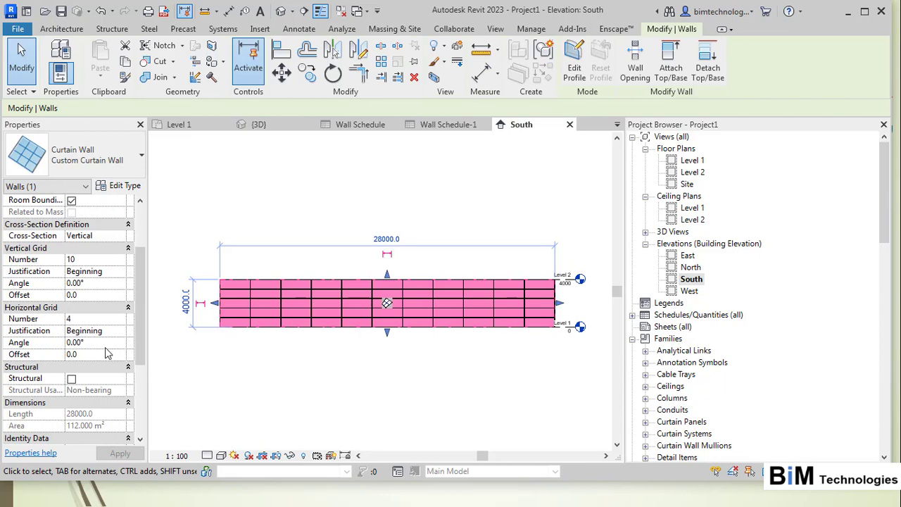
click(99, 322)
text(2)
click(338, 380)
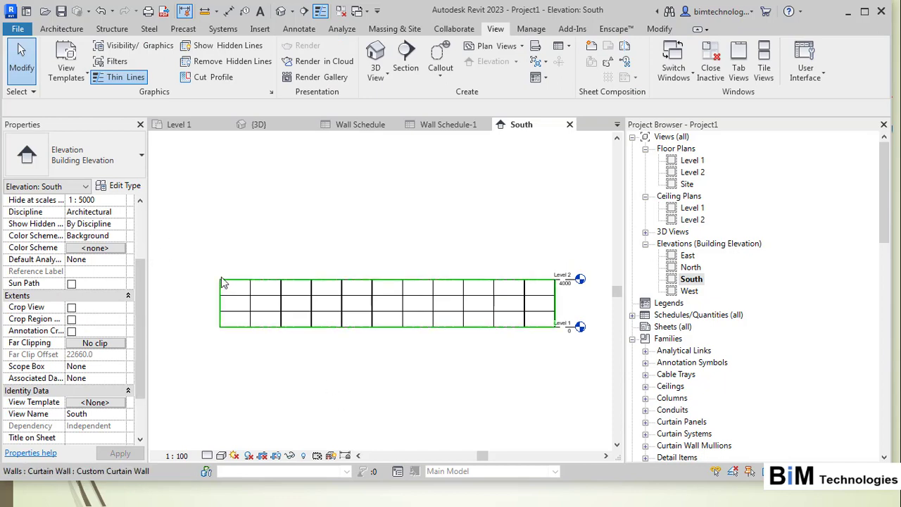
scroll(247, 267, up, 4)
scroll(232, 261, down, 3)
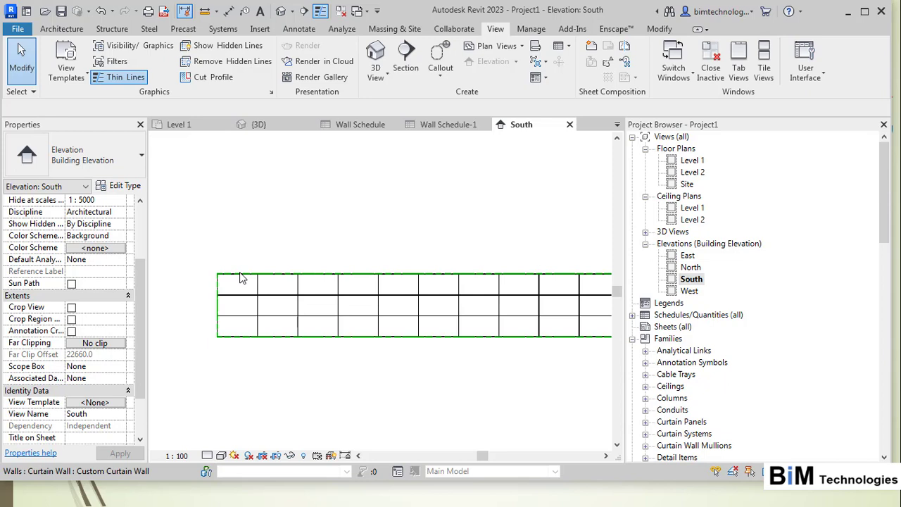
click(241, 278)
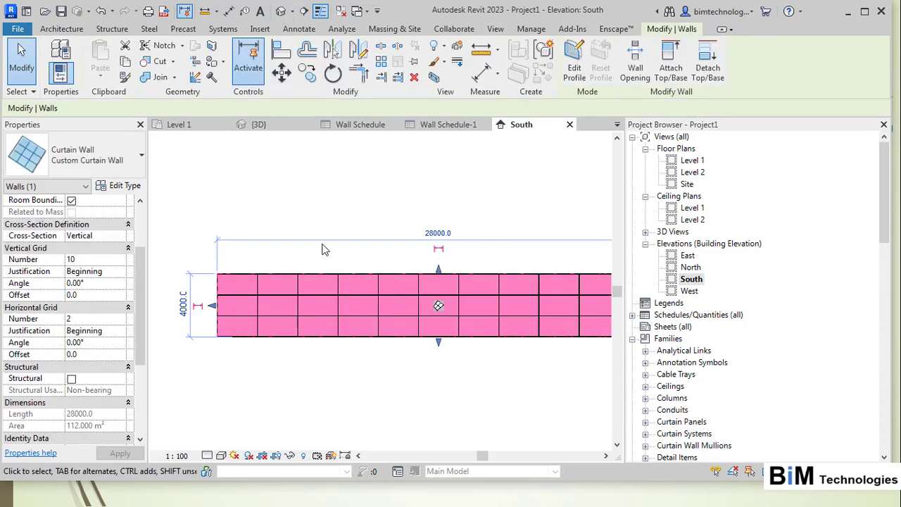
In grid layout mode, set horizontal grid justification to End and vertical to Center
click(439, 307)
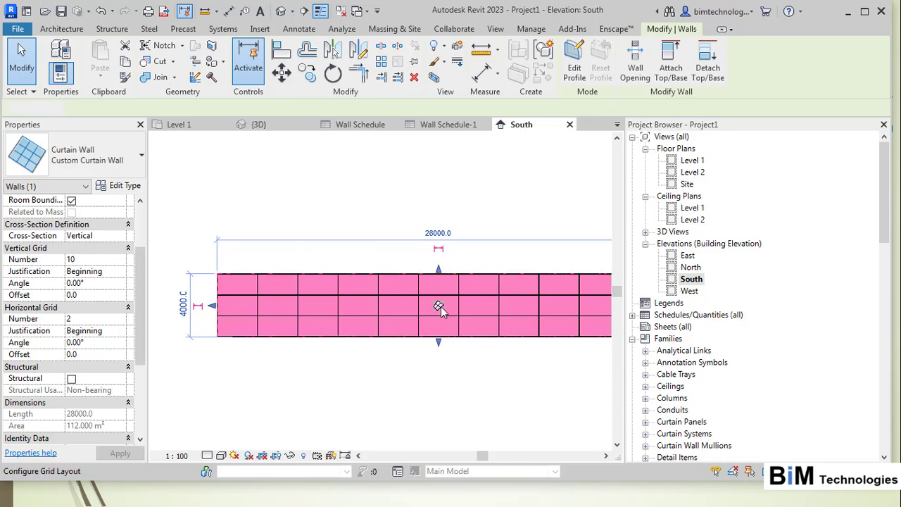
scroll(425, 319, up, 1)
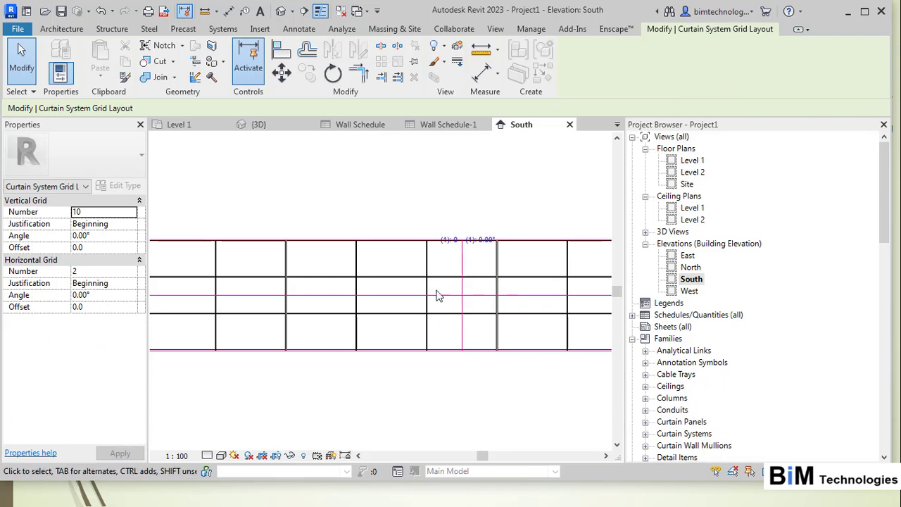
scroll(358, 305, down, 1)
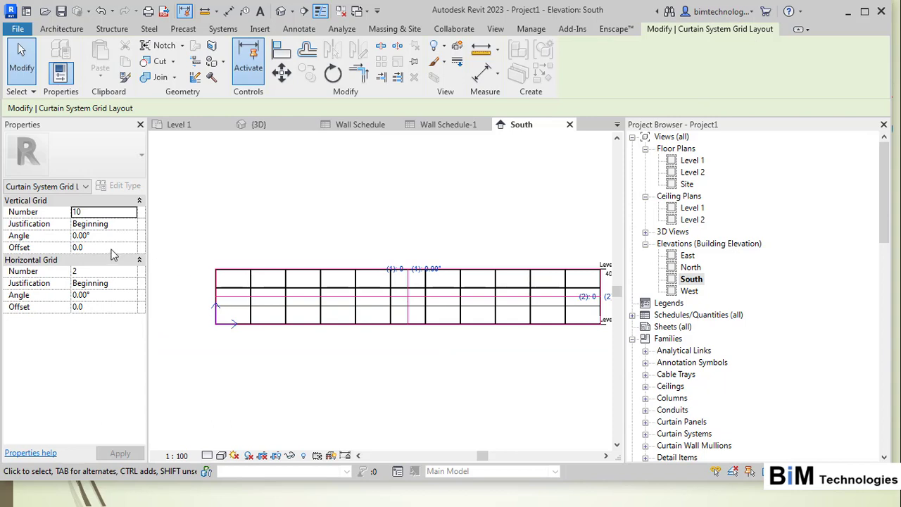
click(109, 212)
click(98, 272)
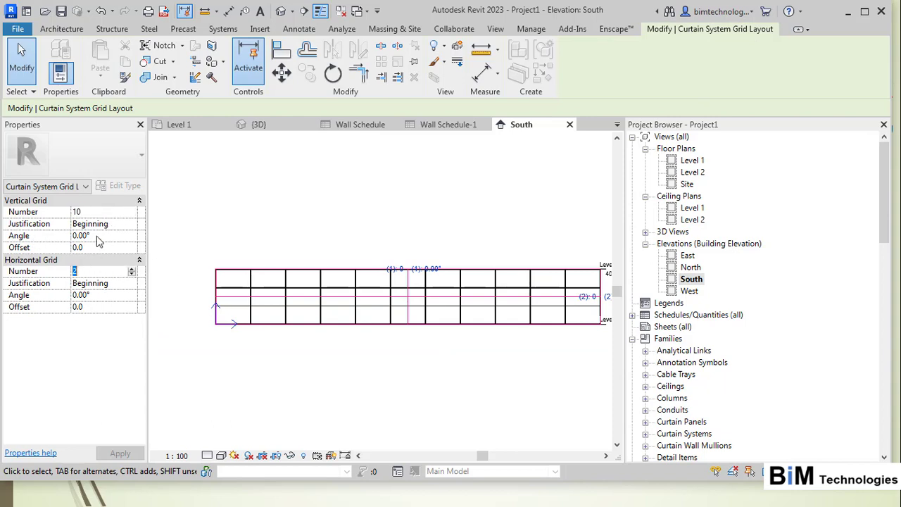
click(131, 223)
click(86, 257)
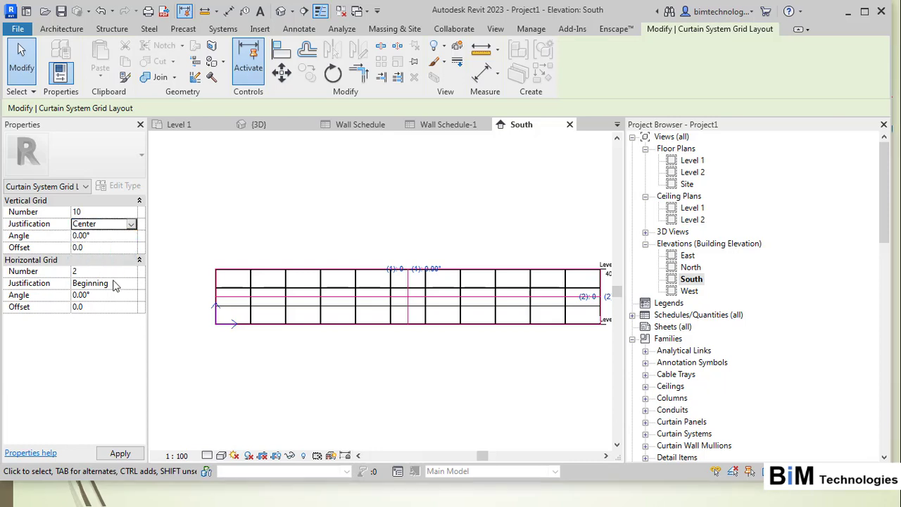
click(128, 285)
click(80, 305)
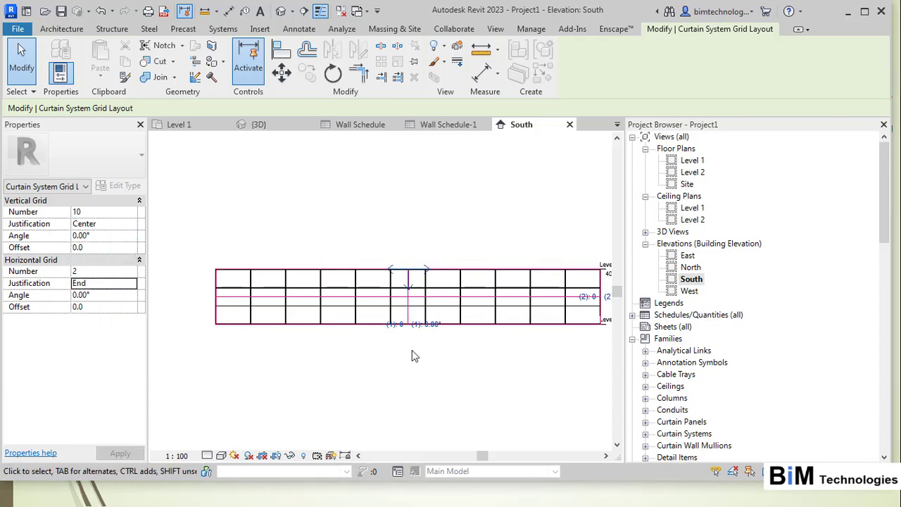
Return the vertical grid justification to Beginning and exit grid layout mode
scroll(420, 323, up, 3)
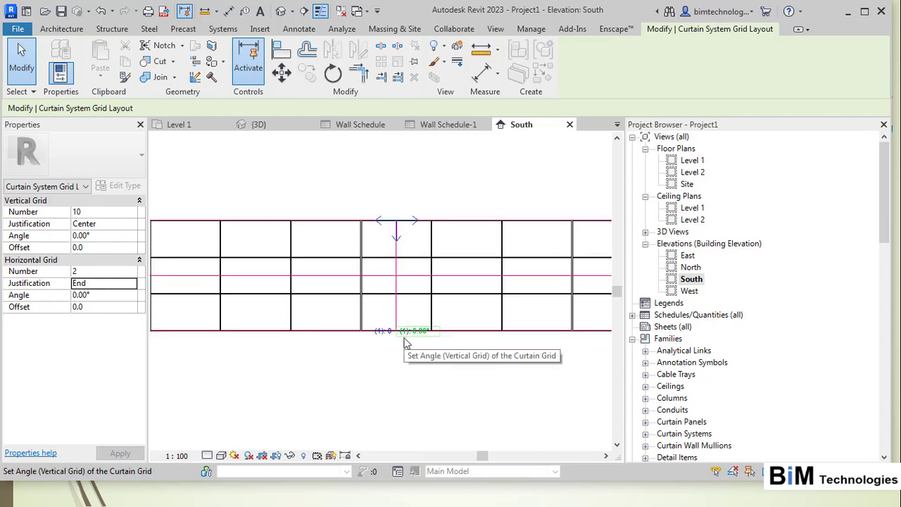
scroll(407, 346, up, 2)
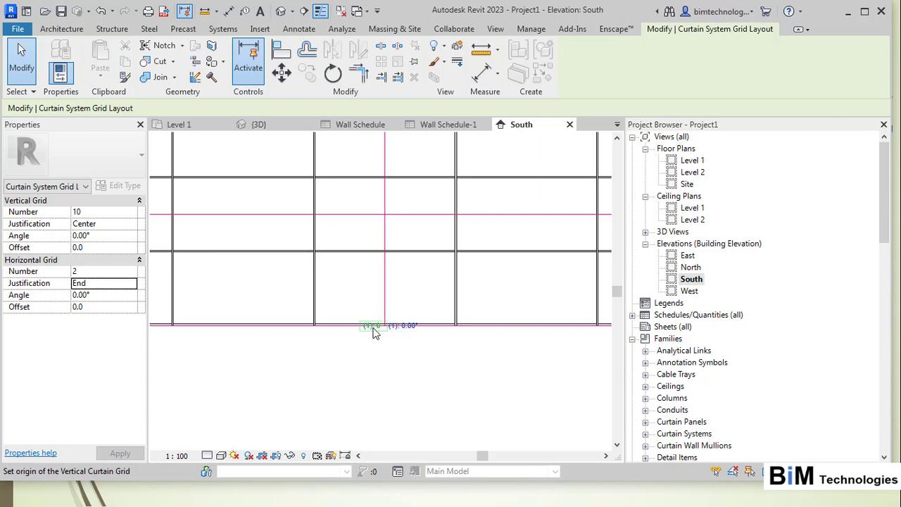
scroll(368, 344, down, 3)
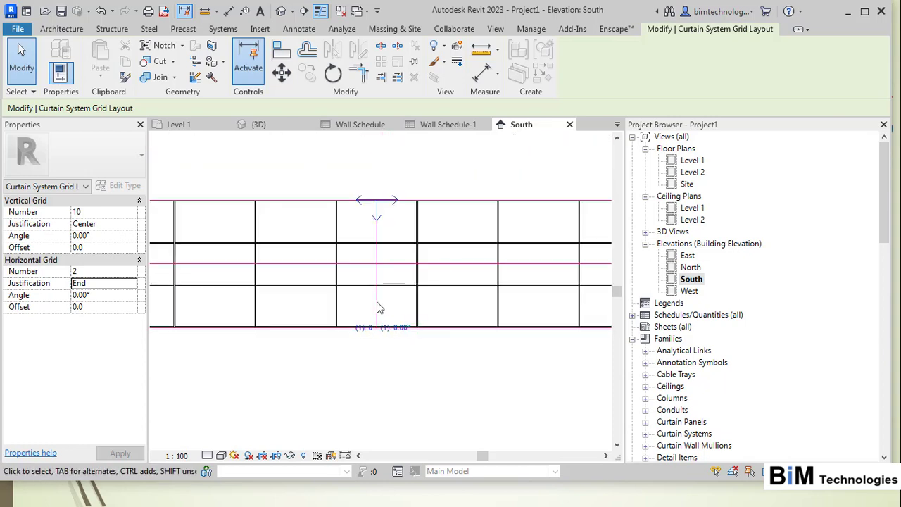
scroll(345, 260, down, 3)
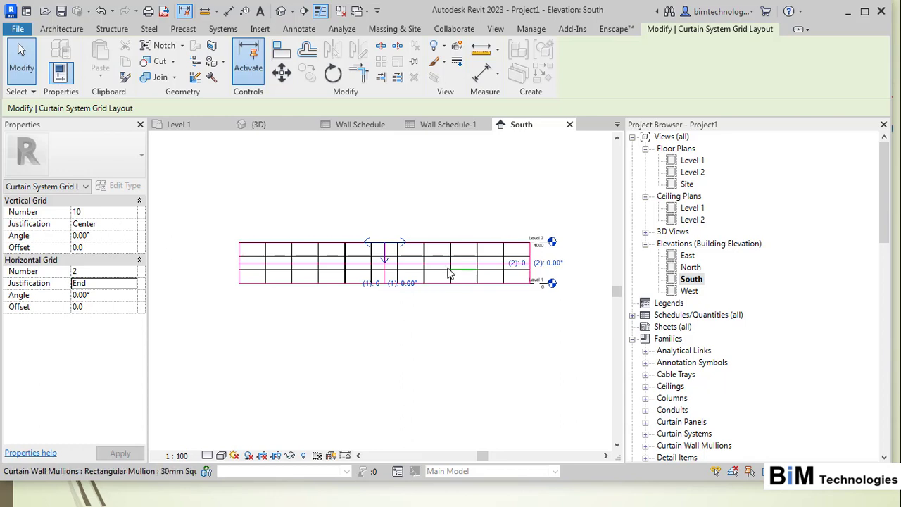
click(126, 224)
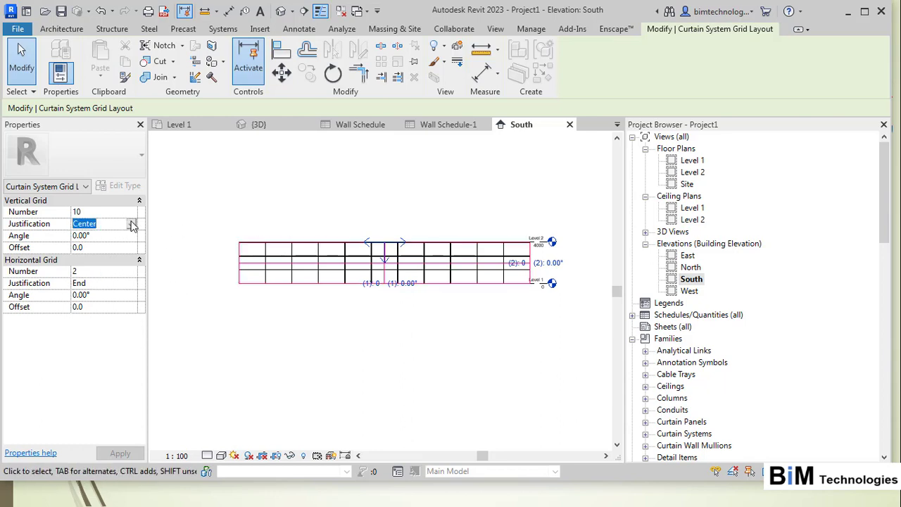
click(131, 224)
click(104, 238)
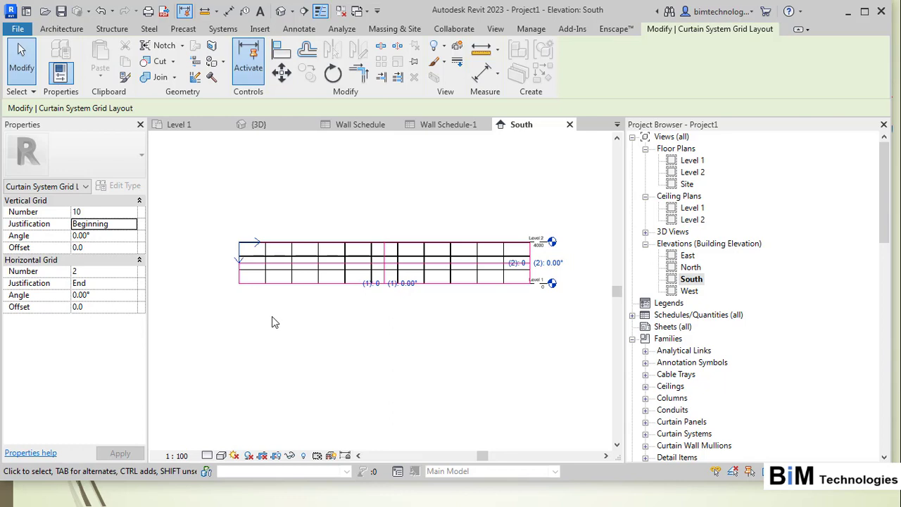
scroll(386, 321, up, 1)
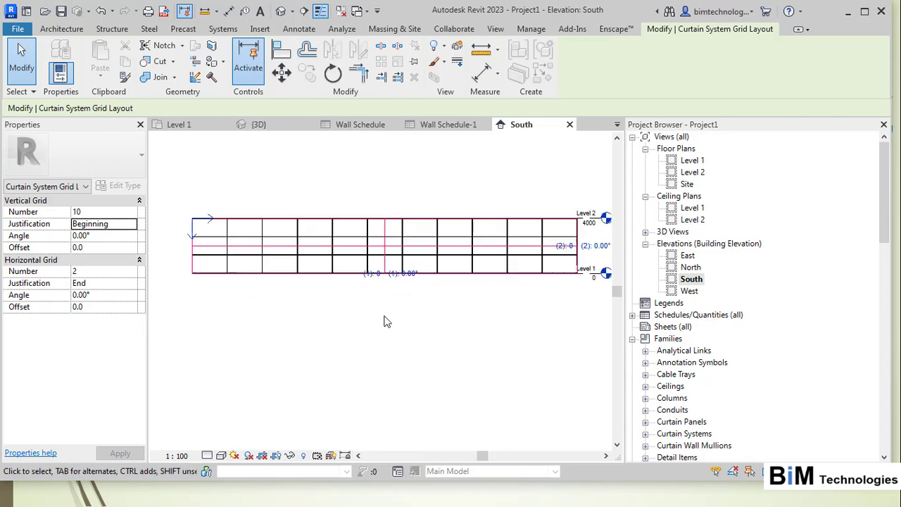
scroll(384, 320, down, 2)
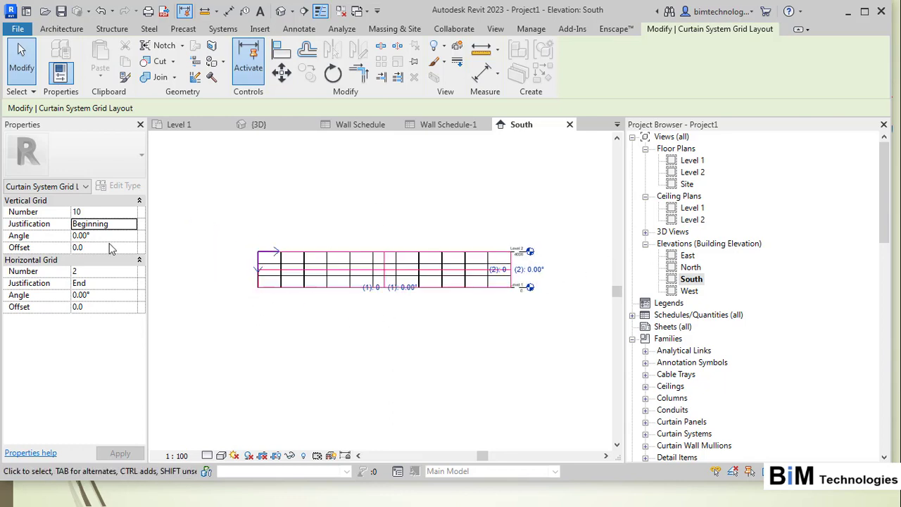
click(264, 197)
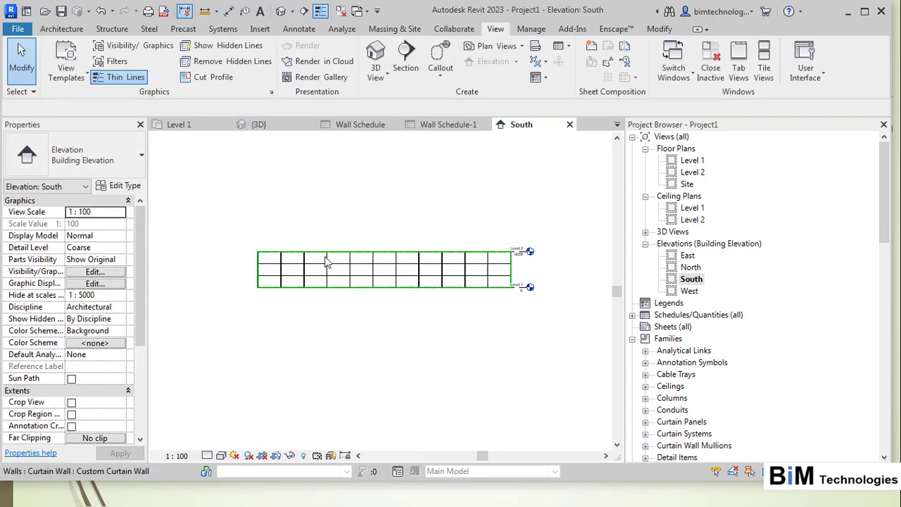
Toggle the pinned state of a top-row vertical mullion
click(352, 254)
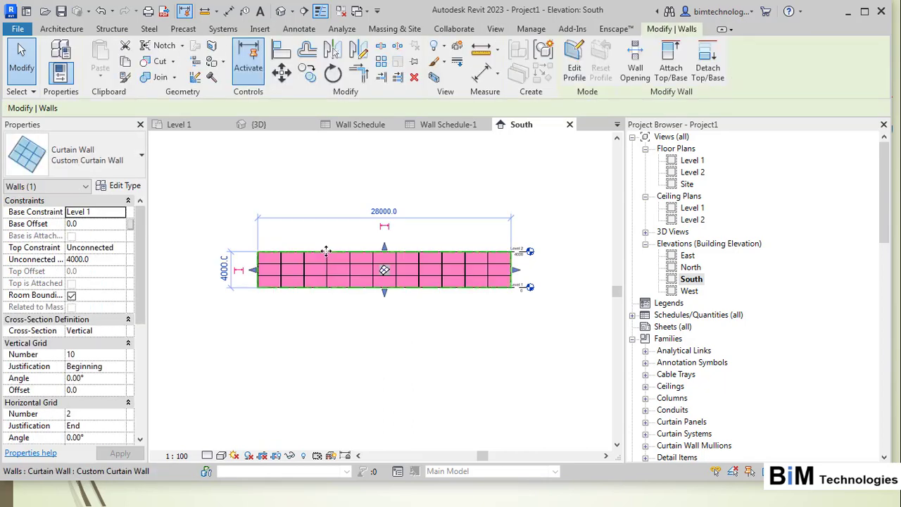
scroll(359, 247, up, 2)
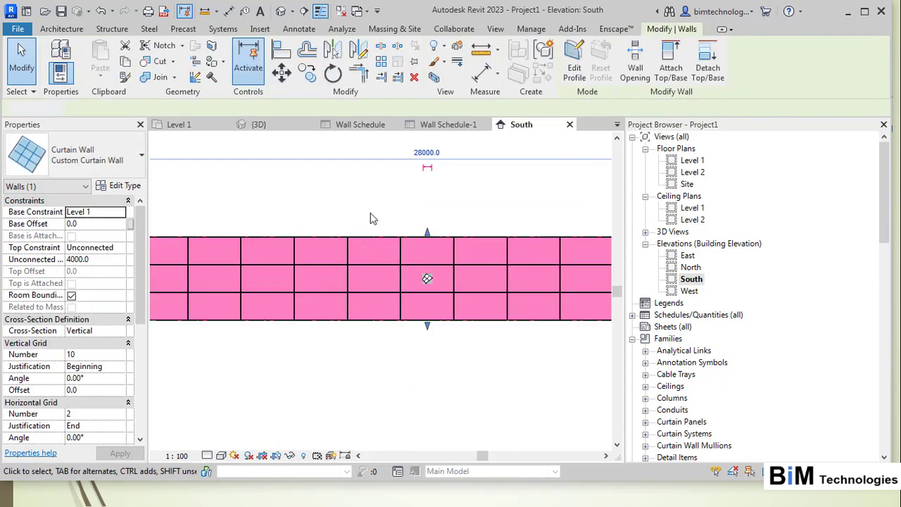
key(Escape)
scroll(387, 235, up, 2)
click(408, 255)
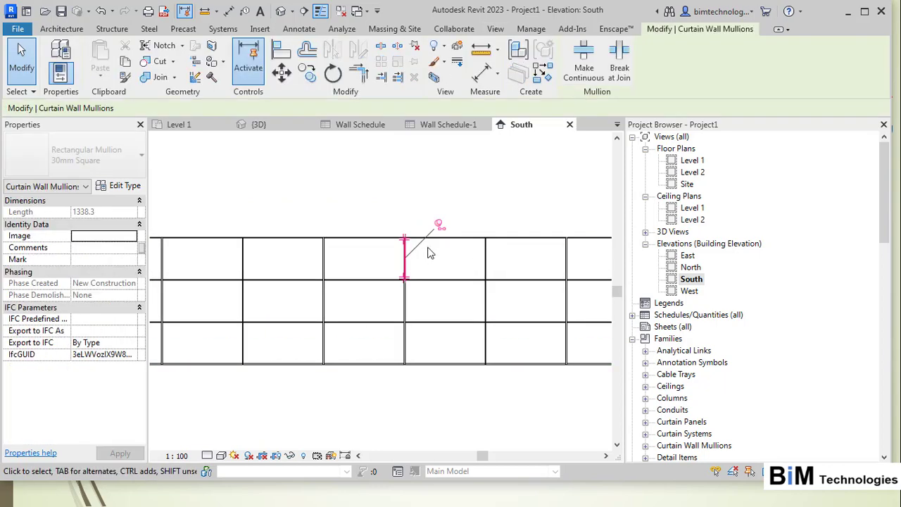
click(438, 226)
click(406, 225)
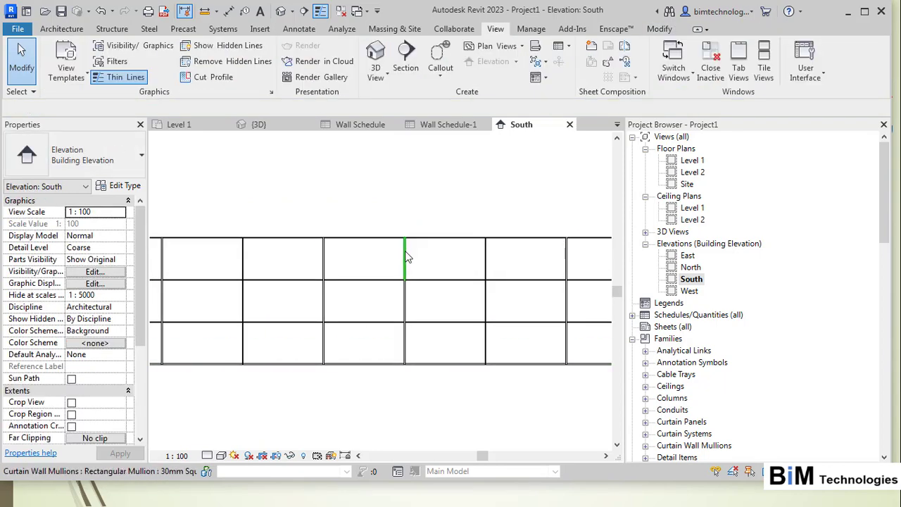
Change that top-row mullion to the 50 x 150mm rectangular type
click(406, 255)
click(79, 172)
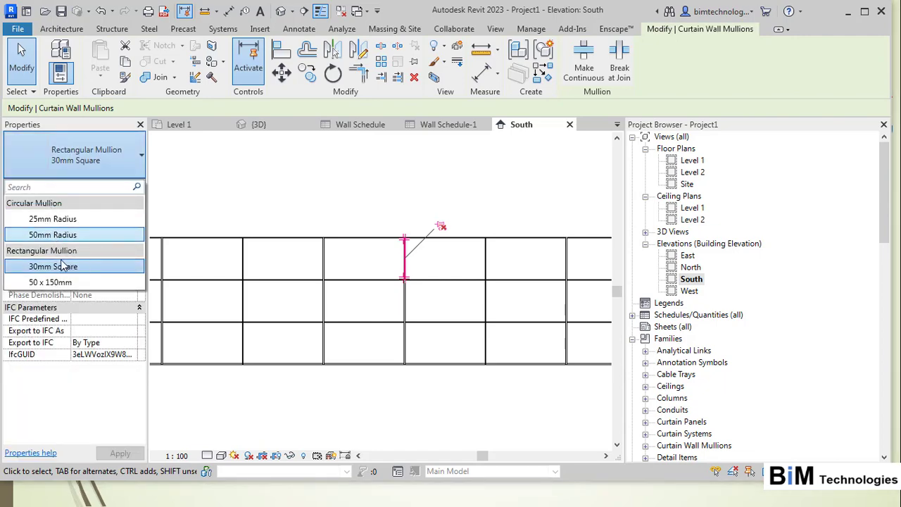
click(60, 283)
click(394, 212)
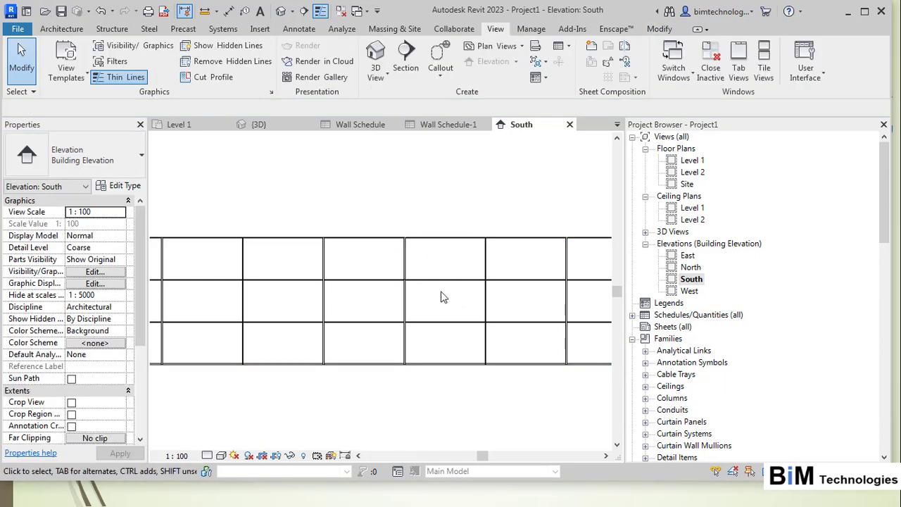
Unpin a mullion in the lower row and clear the selection
scroll(430, 283, up, 5)
scroll(287, 280, up, 2)
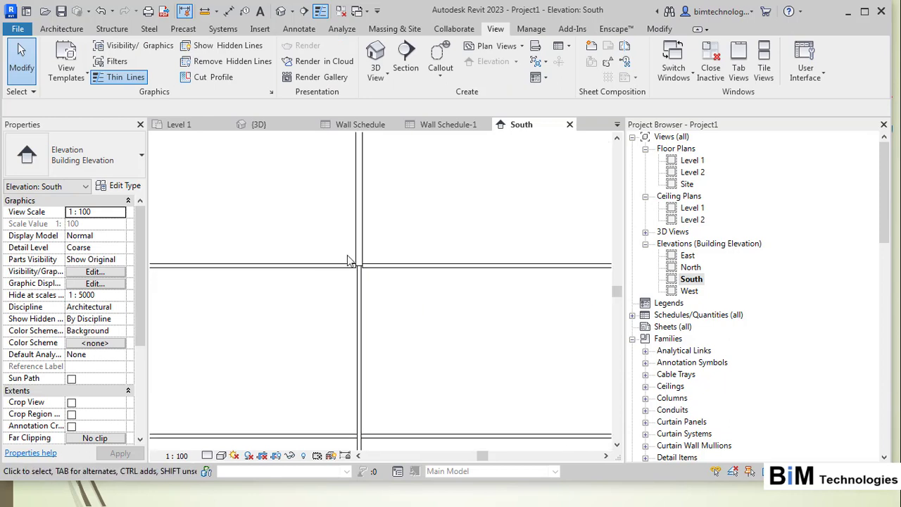
scroll(291, 316, down, 5)
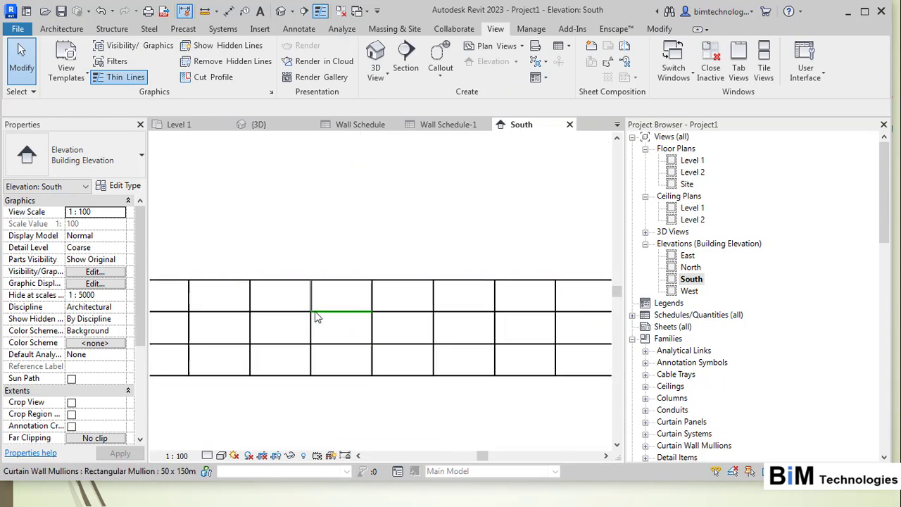
scroll(422, 310, down, 3)
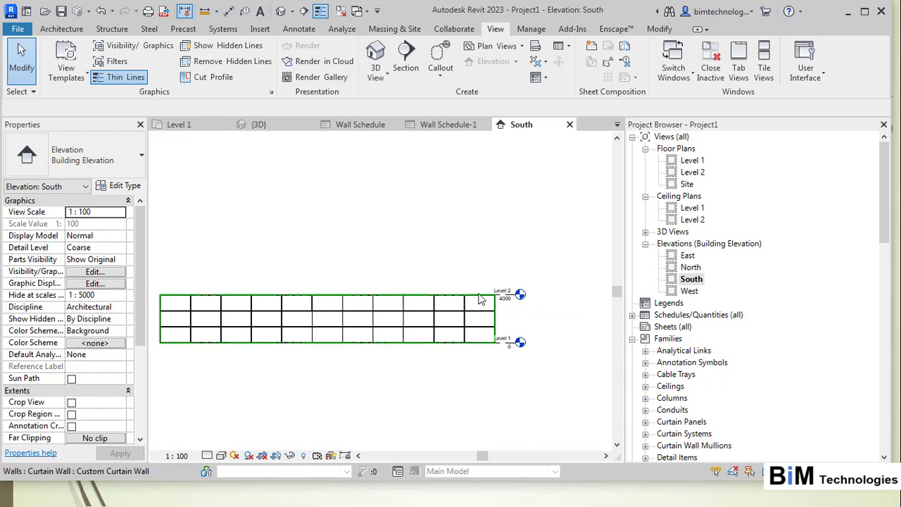
scroll(383, 345, up, 4)
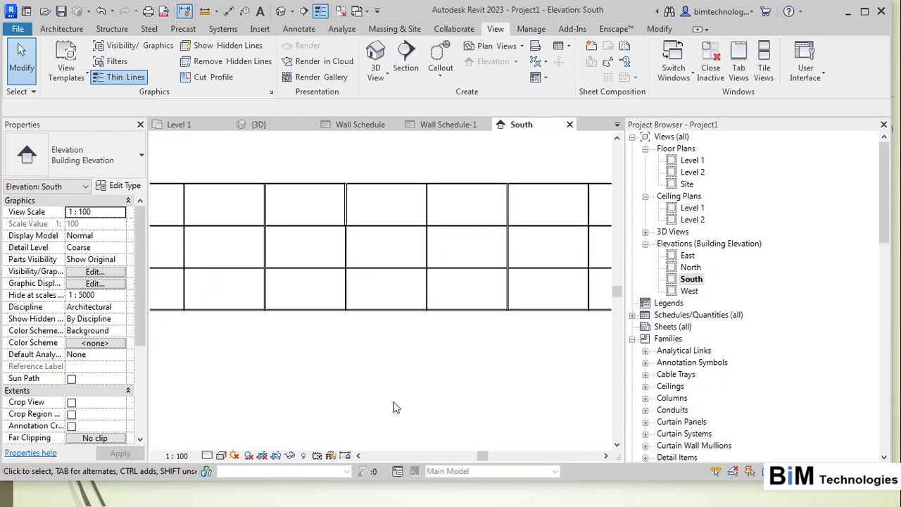
scroll(392, 408, down, 2)
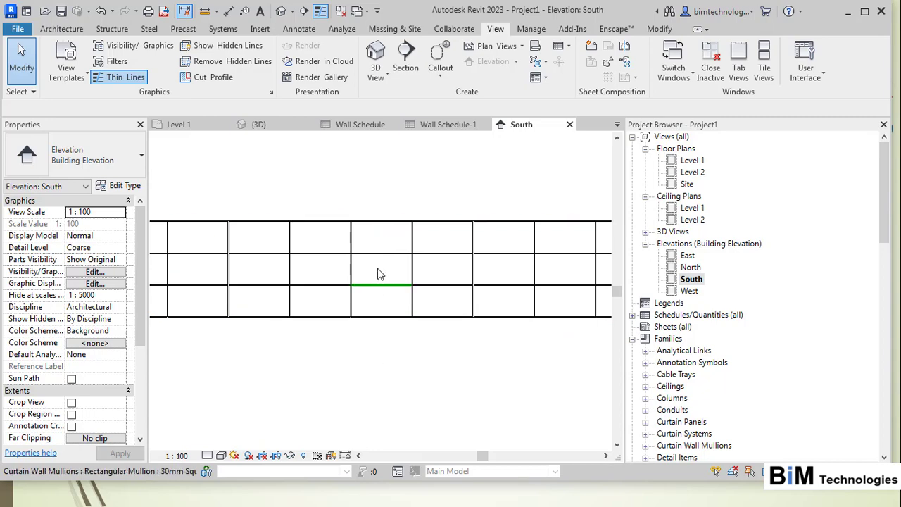
click(354, 312)
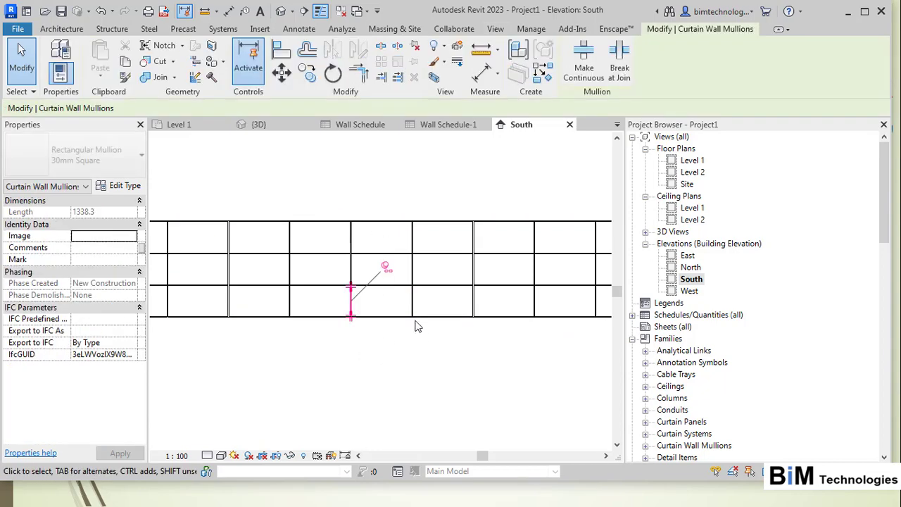
click(386, 269)
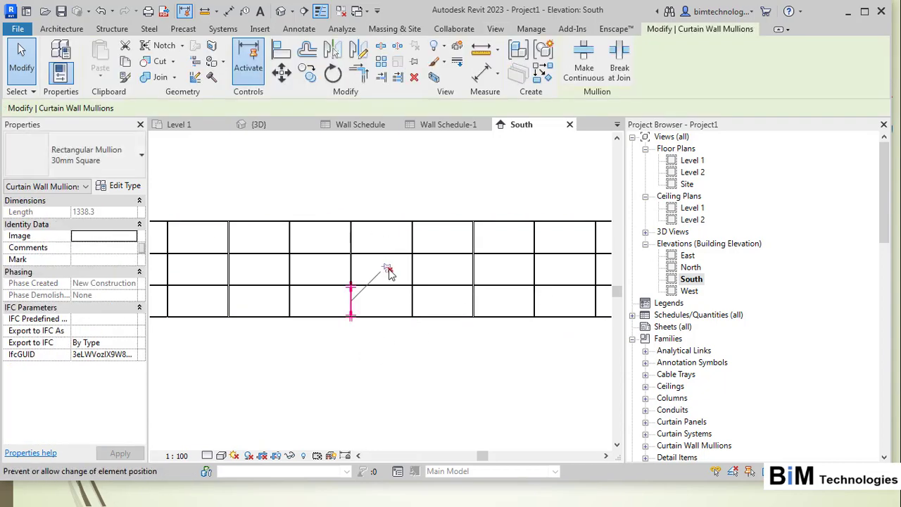
key(Escape)
scroll(344, 315, up, 2)
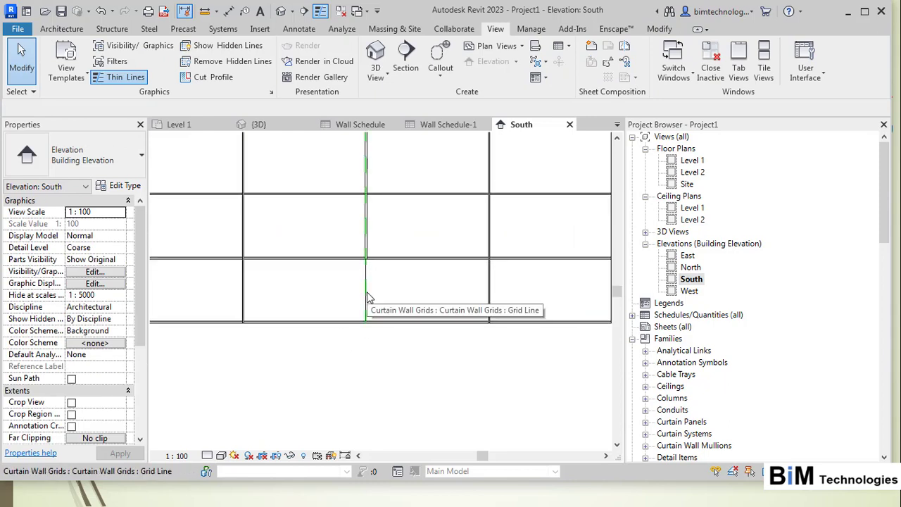
Unpin the vertical grid line and set its right-hand spacing to 2000
click(366, 295)
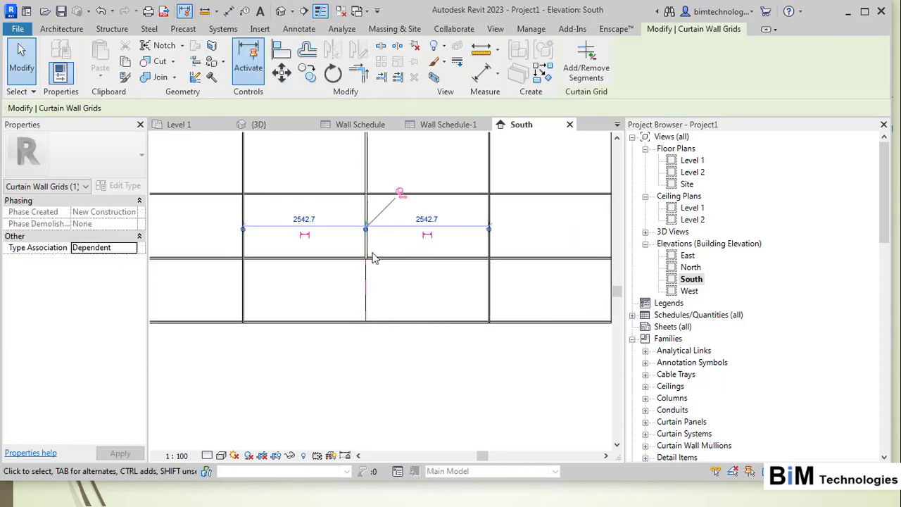
scroll(359, 310, down, 3)
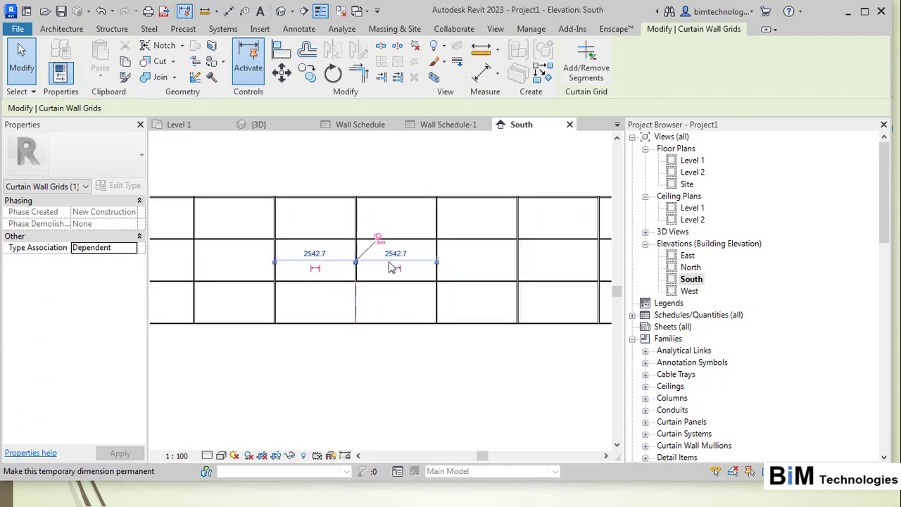
click(373, 358)
click(358, 308)
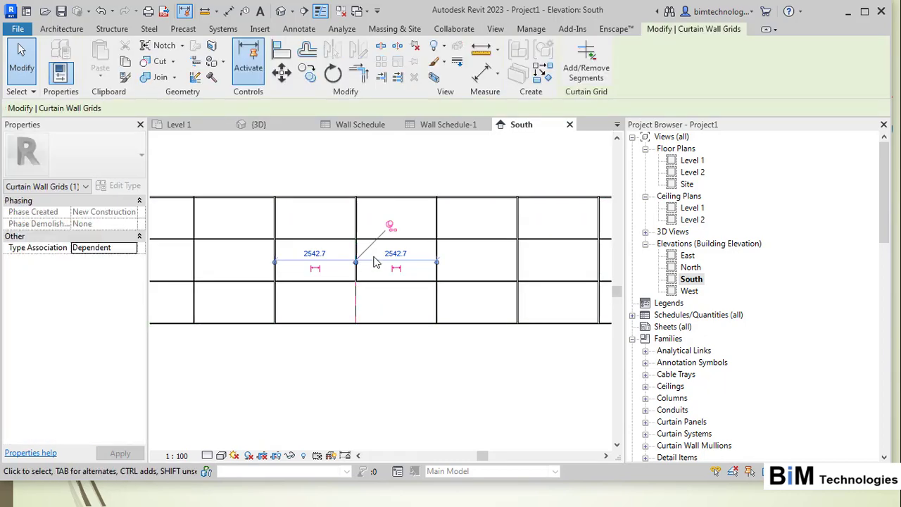
click(388, 227)
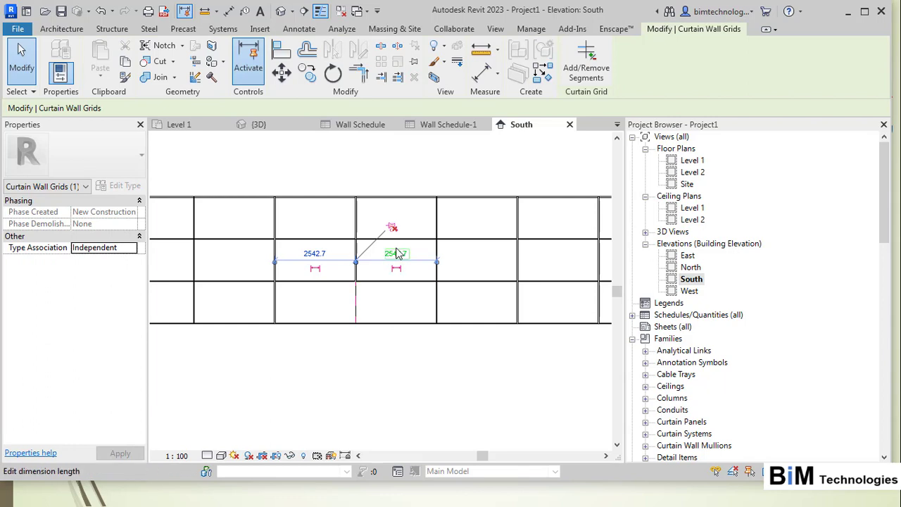
click(396, 253)
text(2)
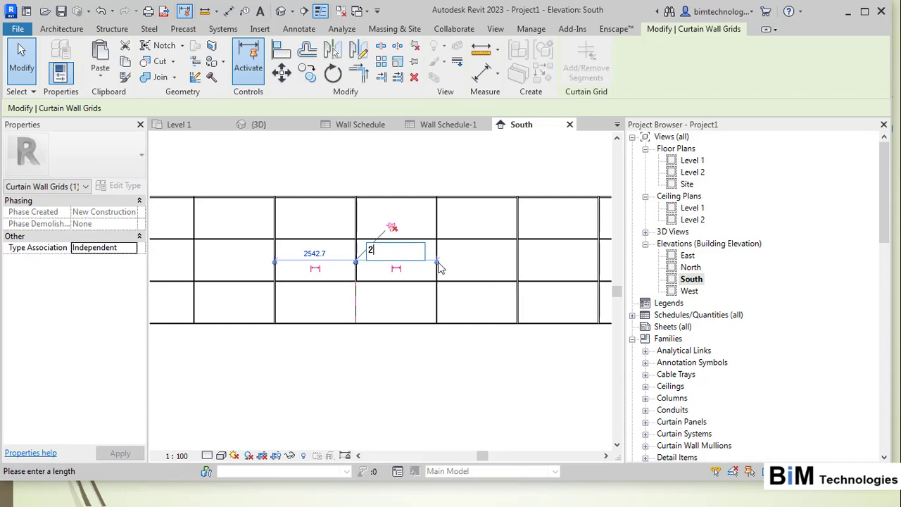
text(000)
key(Return)
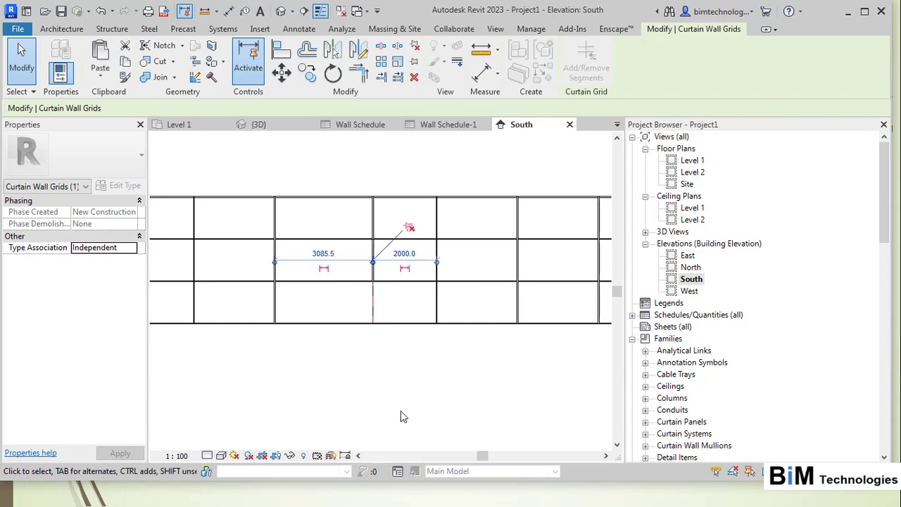
click(398, 408)
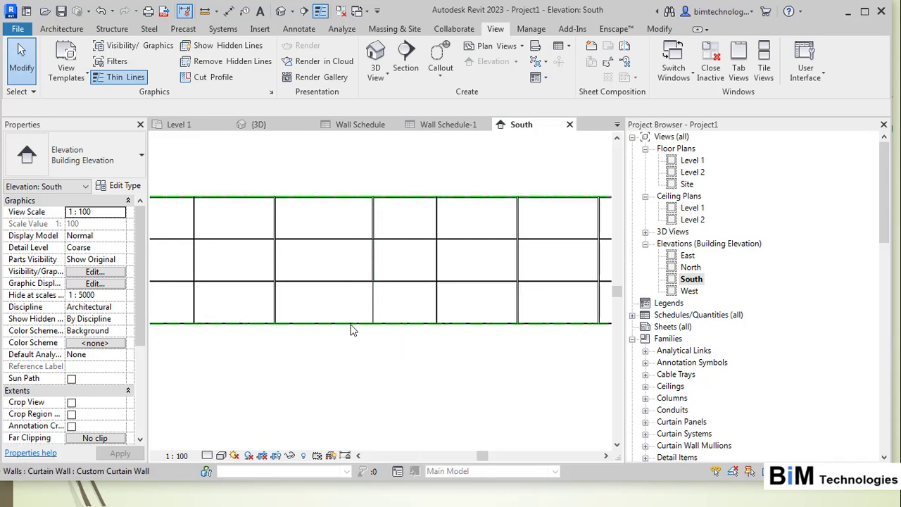
Window-select the 2000-wide bay's lower panel and filter out everything but Curtain Panels
scroll(352, 326, up, 1)
drag(365, 361, 509, 243)
key(Escape)
drag(334, 357, 504, 232)
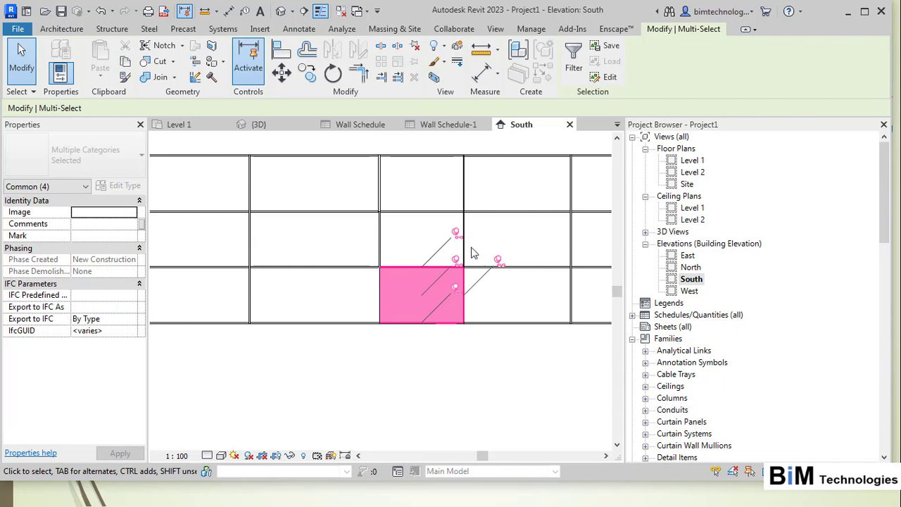
key(Escape)
drag(356, 370, 502, 244)
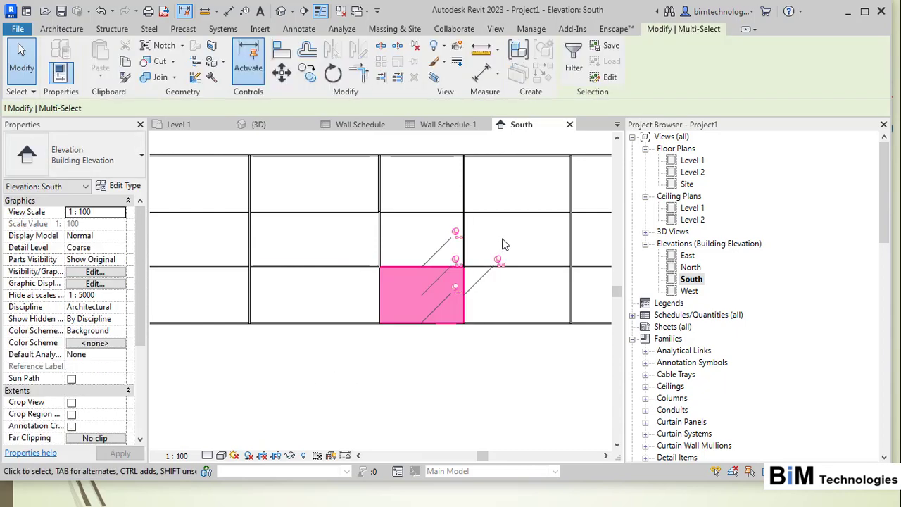
click(573, 56)
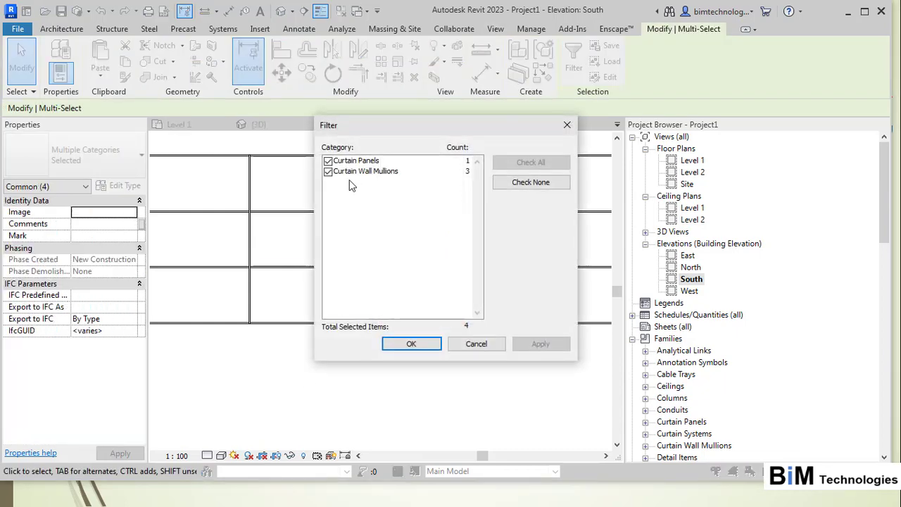
click(328, 172)
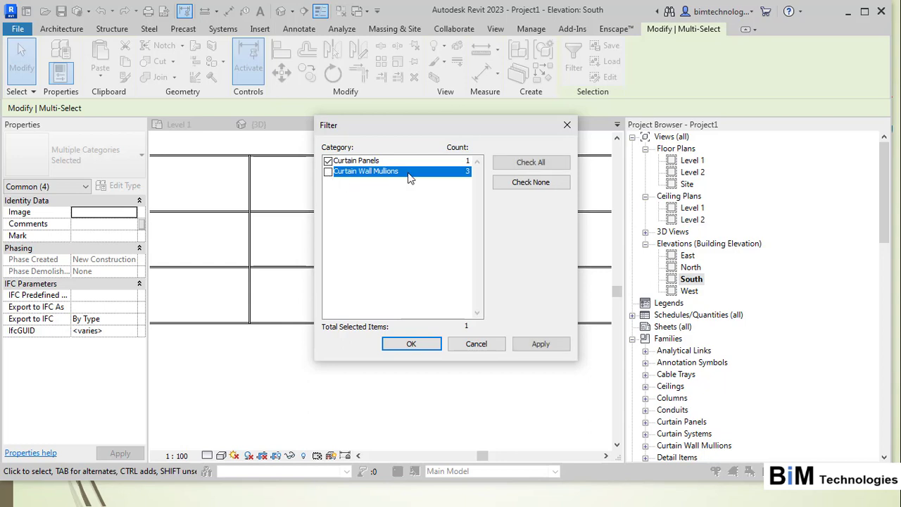
click(411, 344)
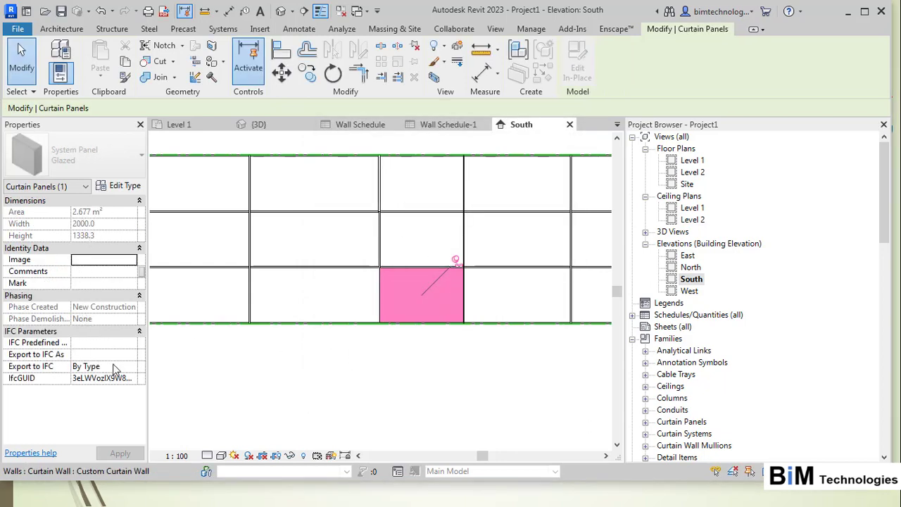
Unpin the panel and change it to the Empty System Panel type
click(456, 259)
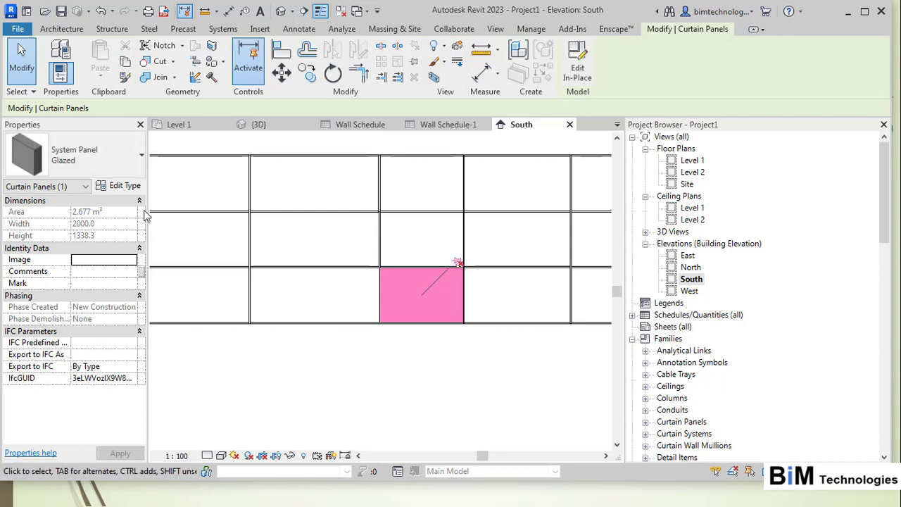
click(90, 162)
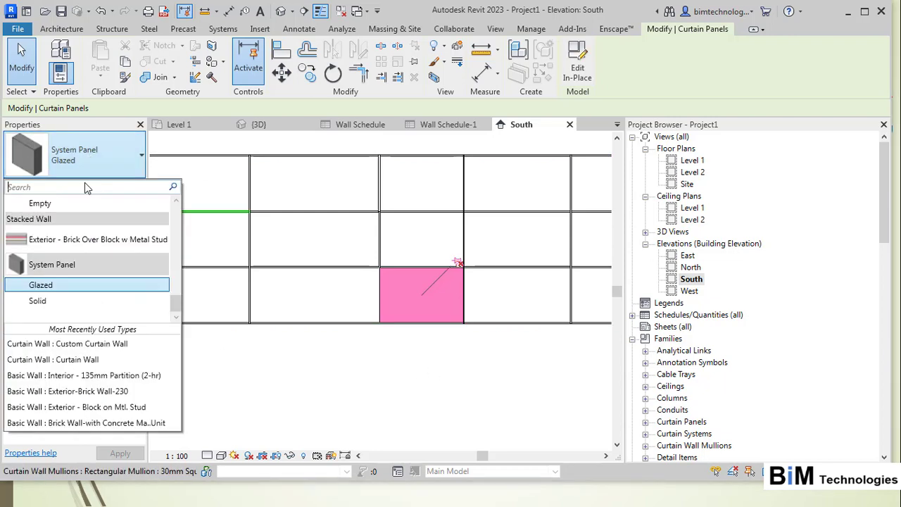
click(40, 202)
click(433, 373)
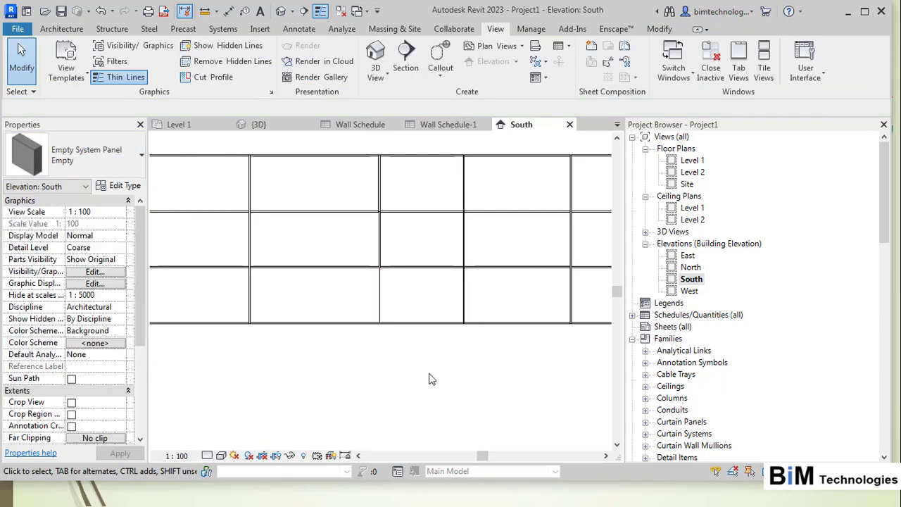
click(429, 325)
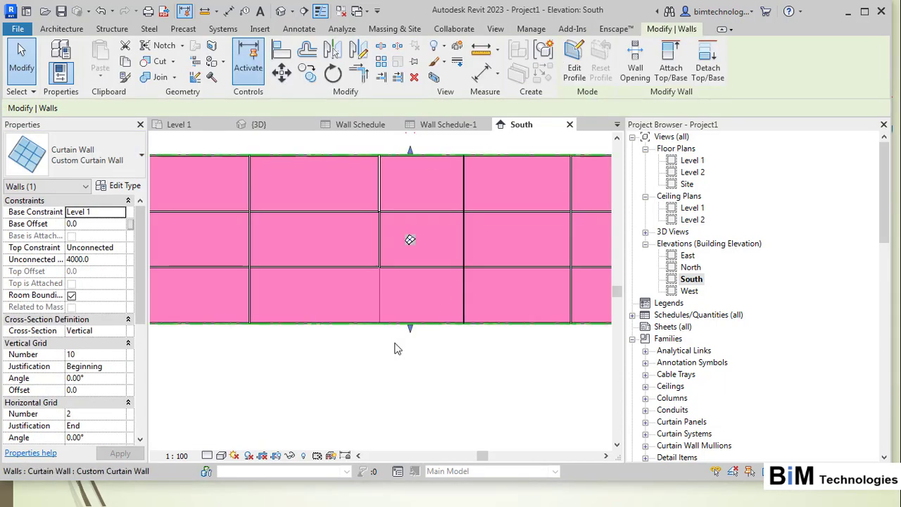
click(394, 345)
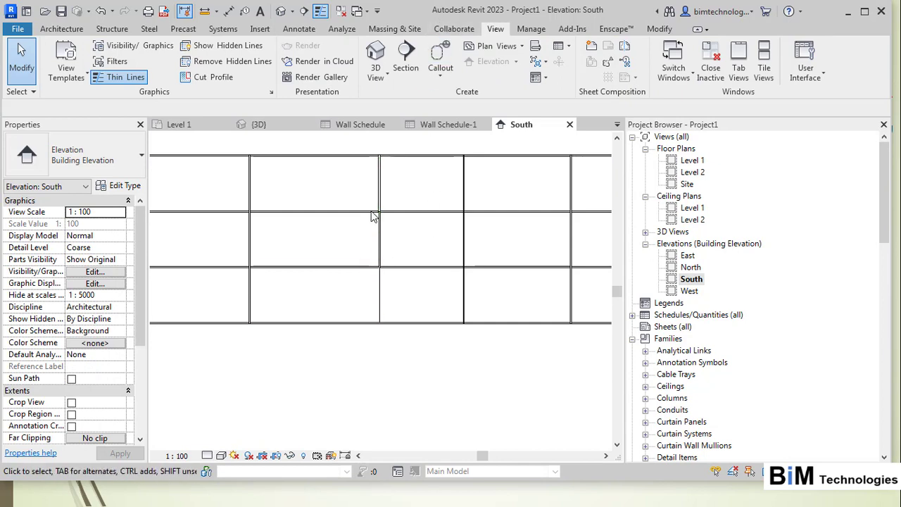
Place a mullion on the lower curtain grid segment
click(61, 28)
click(300, 77)
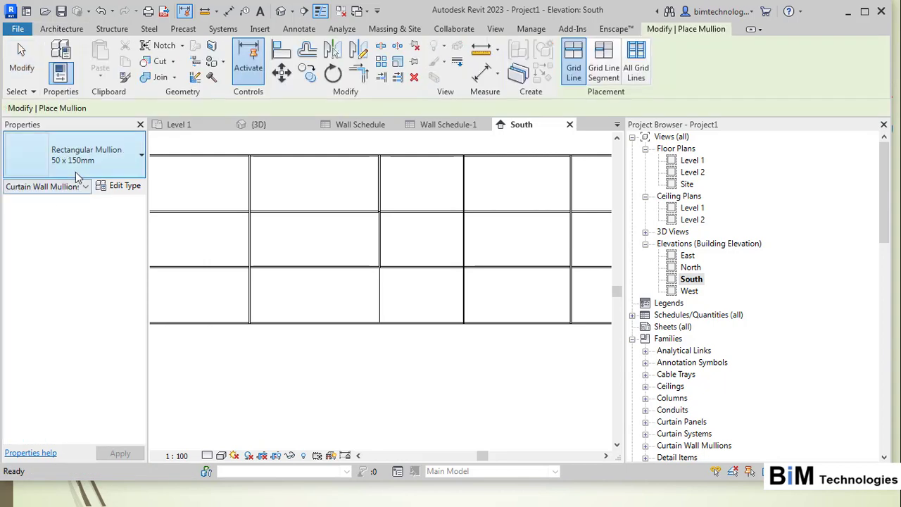
click(378, 300)
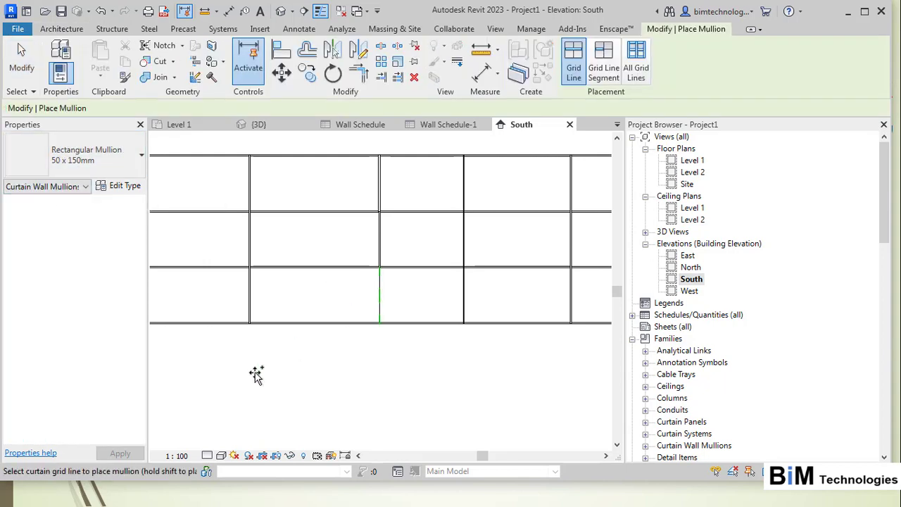
Show the storefront in the default 3D view with Shaded visual style
click(496, 29)
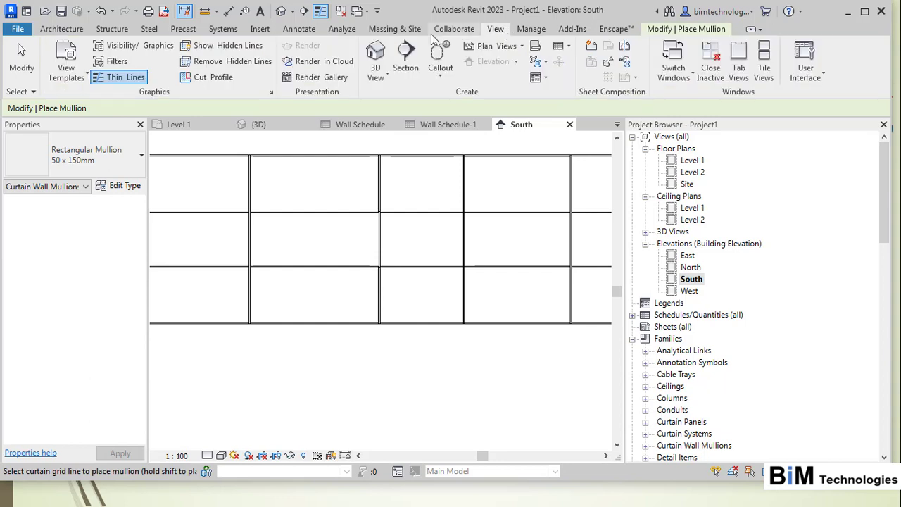
click(380, 54)
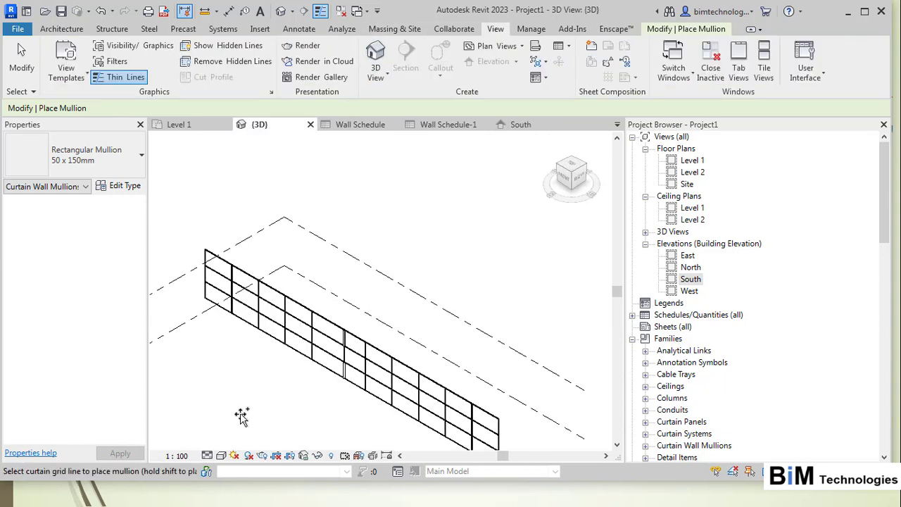
click(221, 457)
click(243, 417)
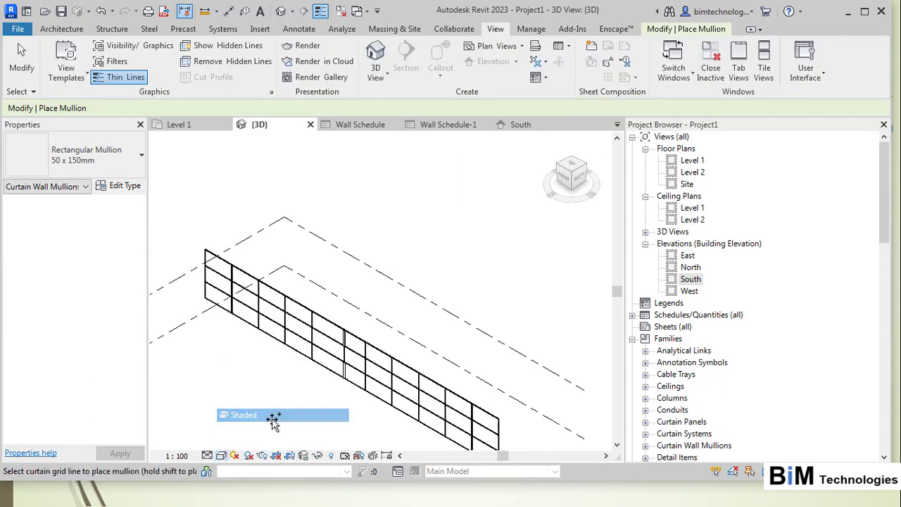
scroll(363, 403, up, 2)
scroll(362, 402, up, 4)
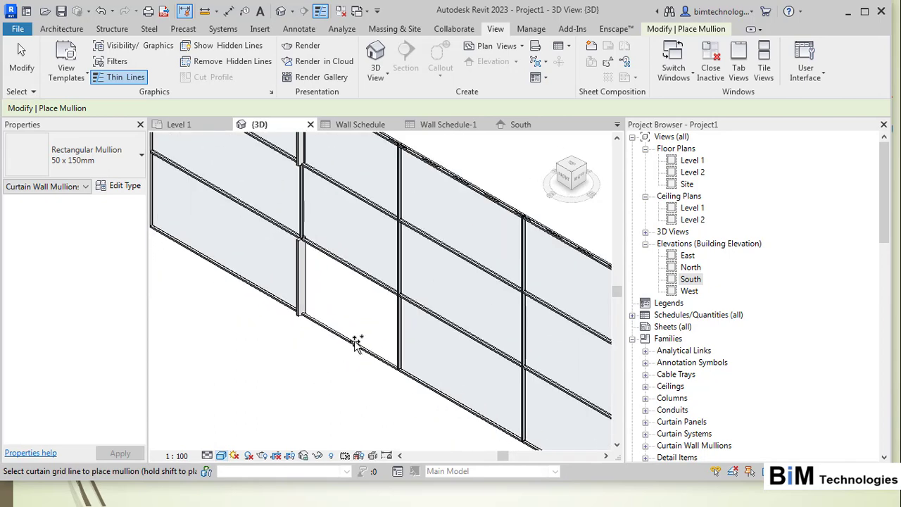
scroll(292, 312, down, 5)
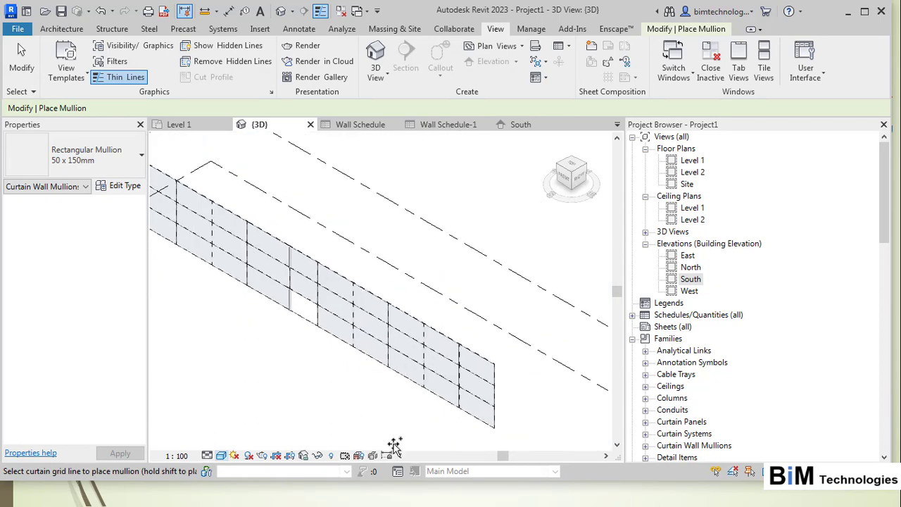
End mullion placement, delete the custom curtain wall, and switch to Level 1 plan
key(Escape)
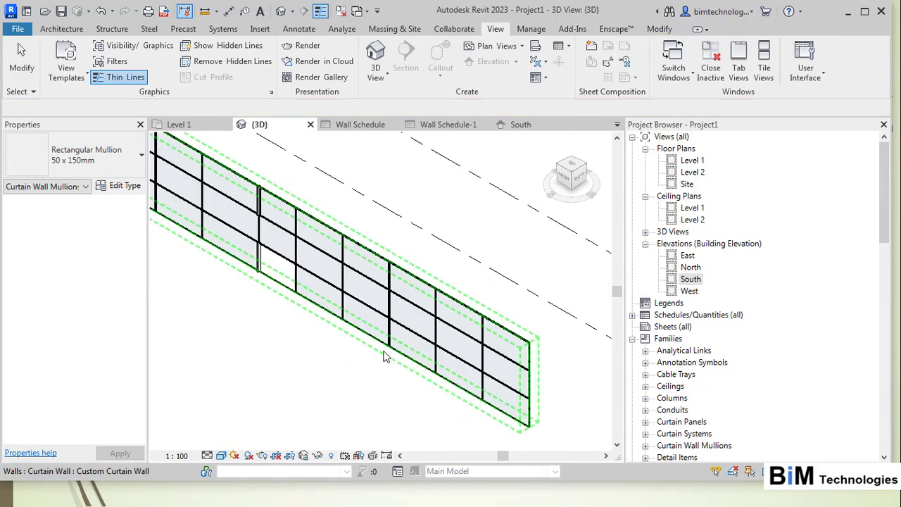
click(461, 305)
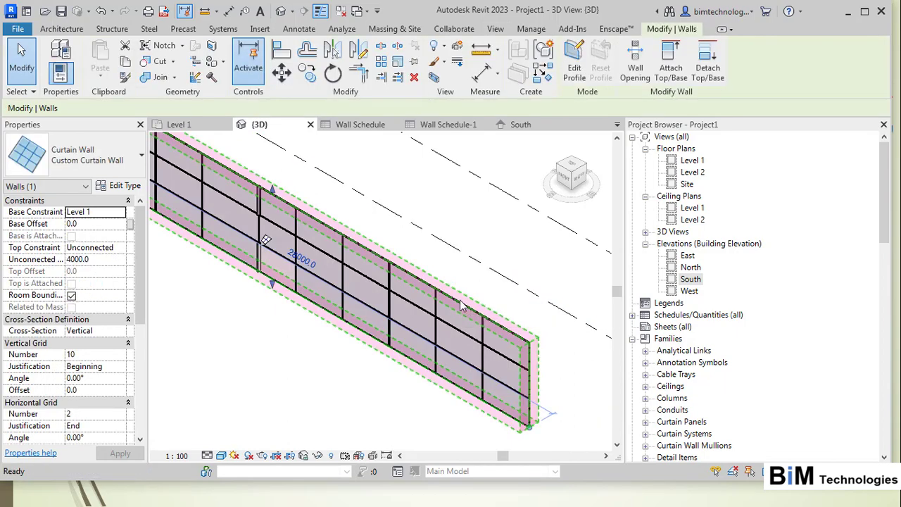
key(Delete)
double_click(692, 161)
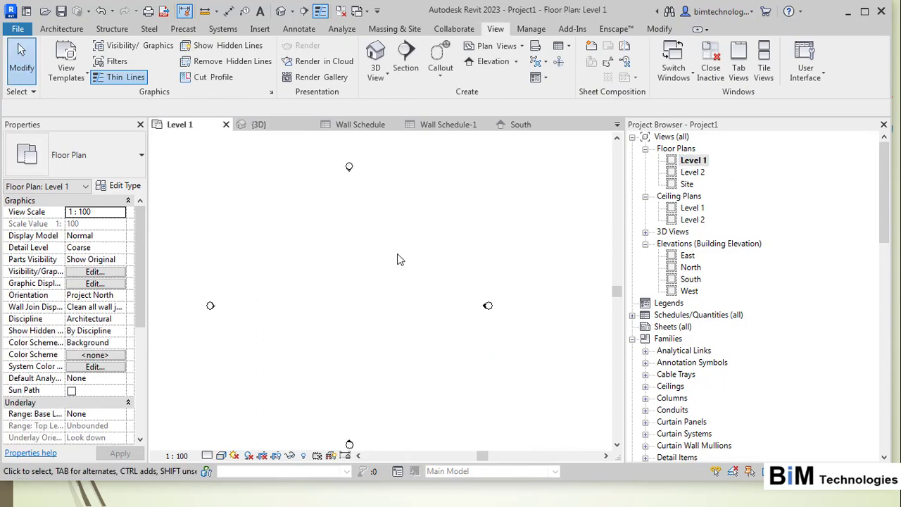
Draw a 31000 mm long CW 102-85-100p architectural wall on Level 1
click(61, 29)
click(56, 75)
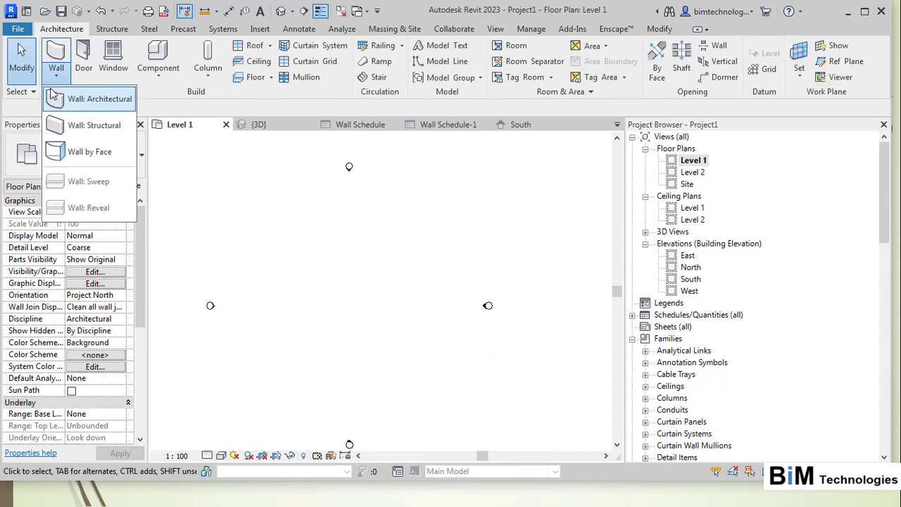
click(57, 98)
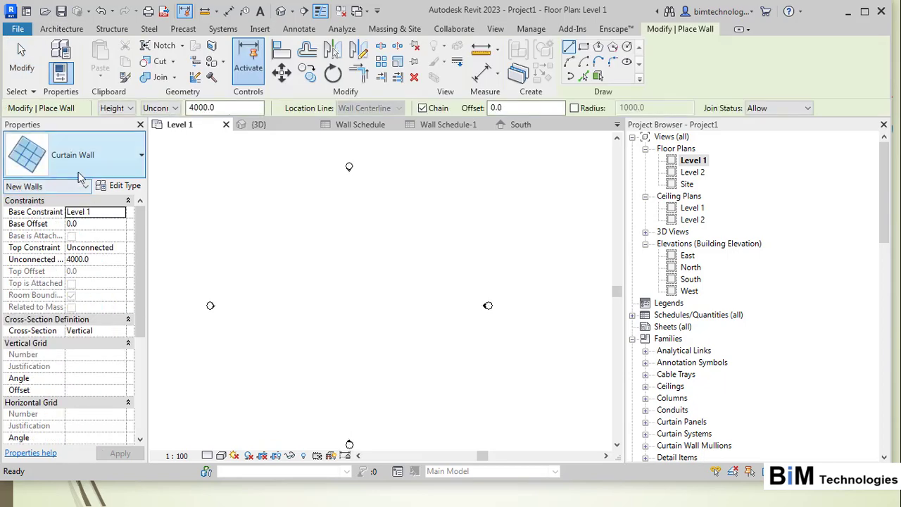
click(78, 169)
scroll(70, 225, up, 5)
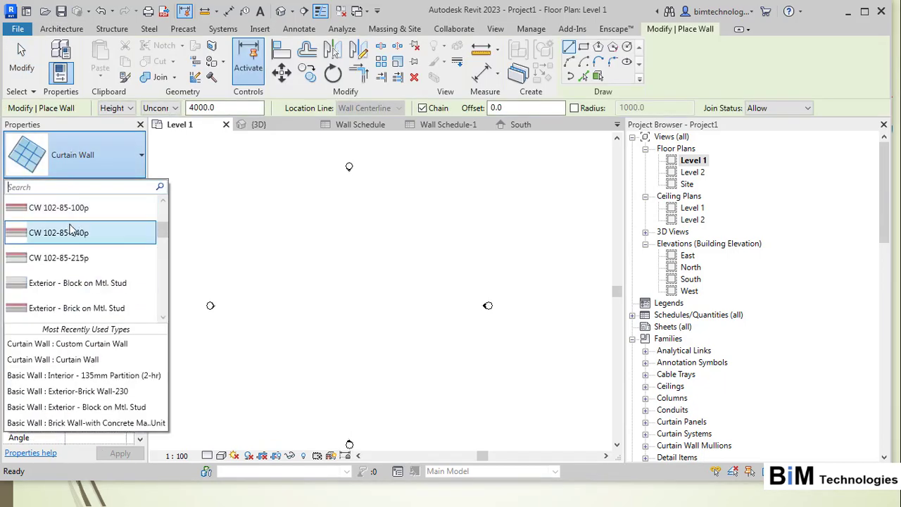
scroll(70, 232, down, 3)
scroll(95, 253, up, 3)
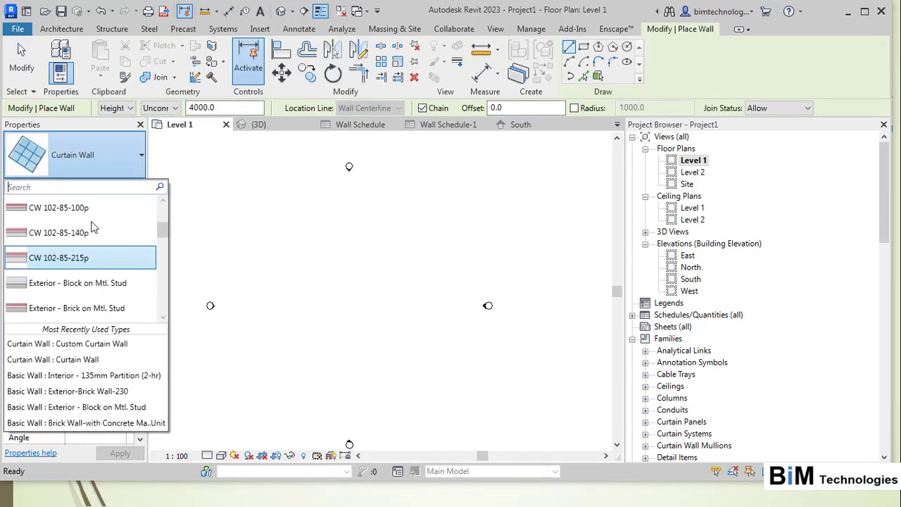
click(96, 209)
click(277, 266)
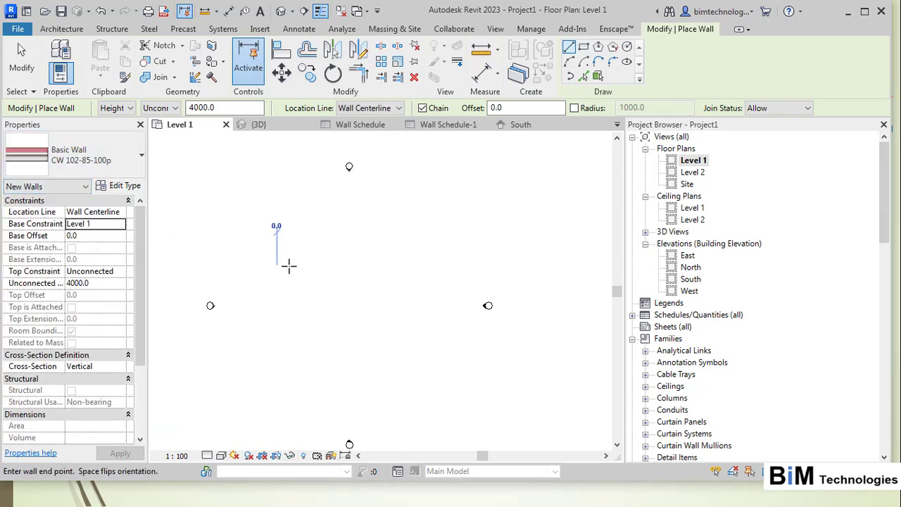
click(446, 265)
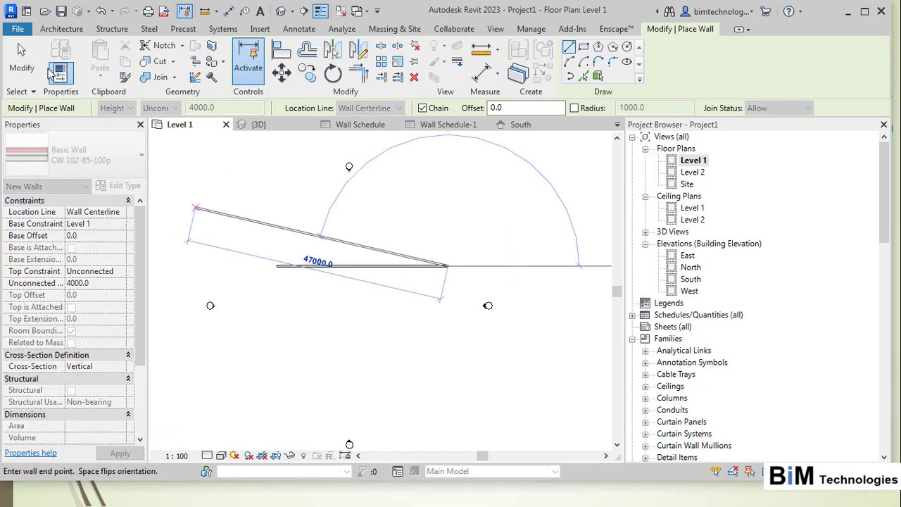
Set the new wall's Unconnected Height to 6m (6000)
click(21, 67)
click(343, 266)
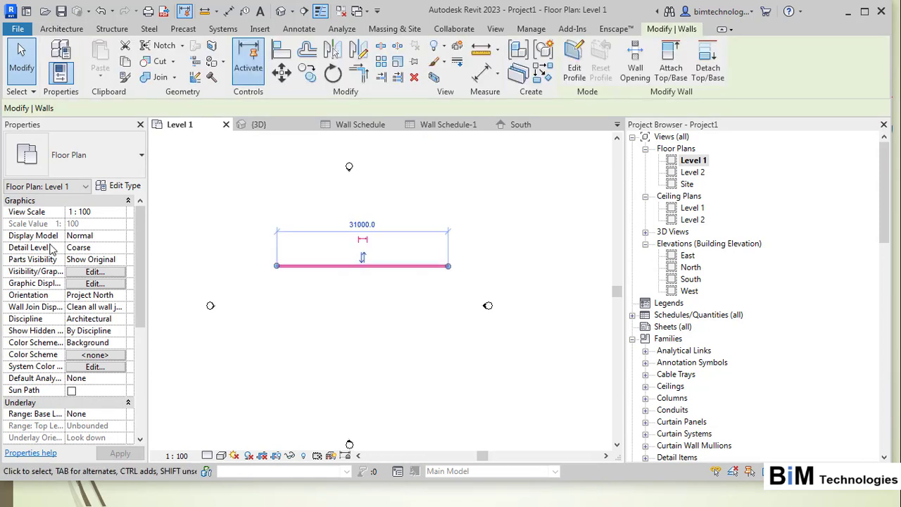
click(109, 284)
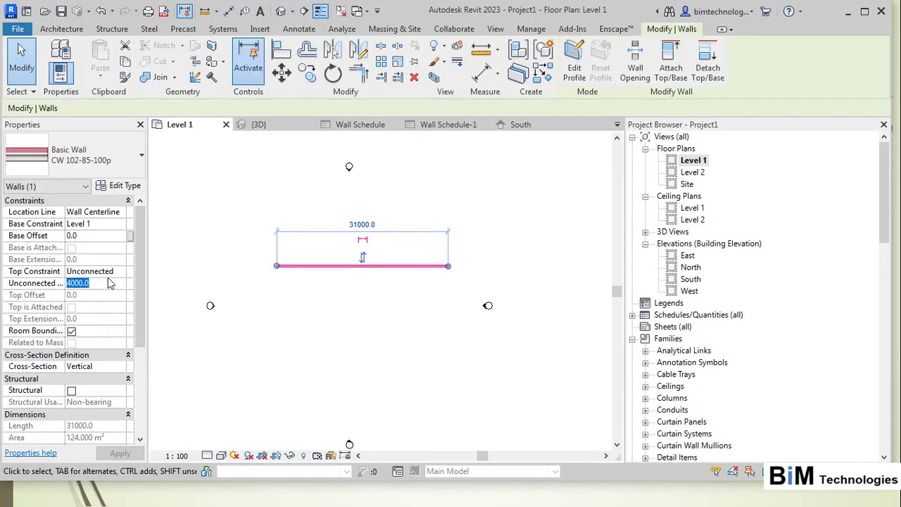
text(6m)
key(Return)
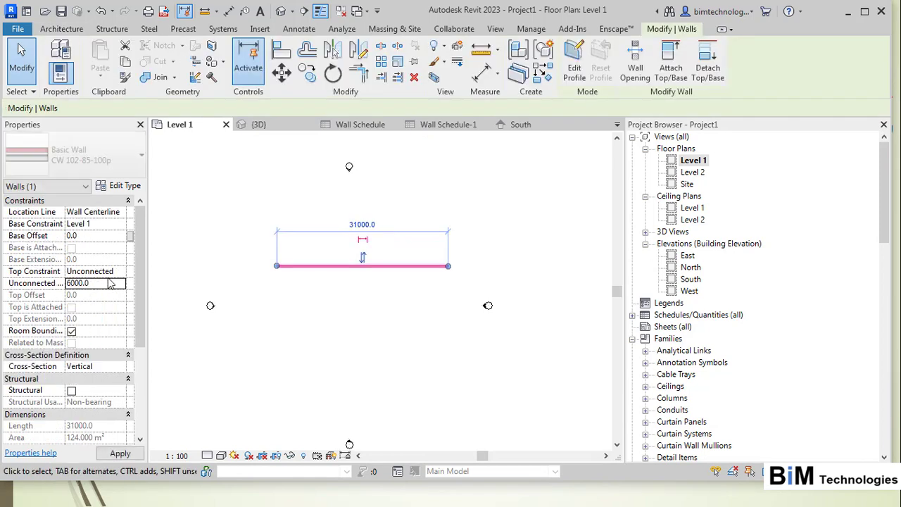
click(283, 309)
scroll(336, 272, up, 4)
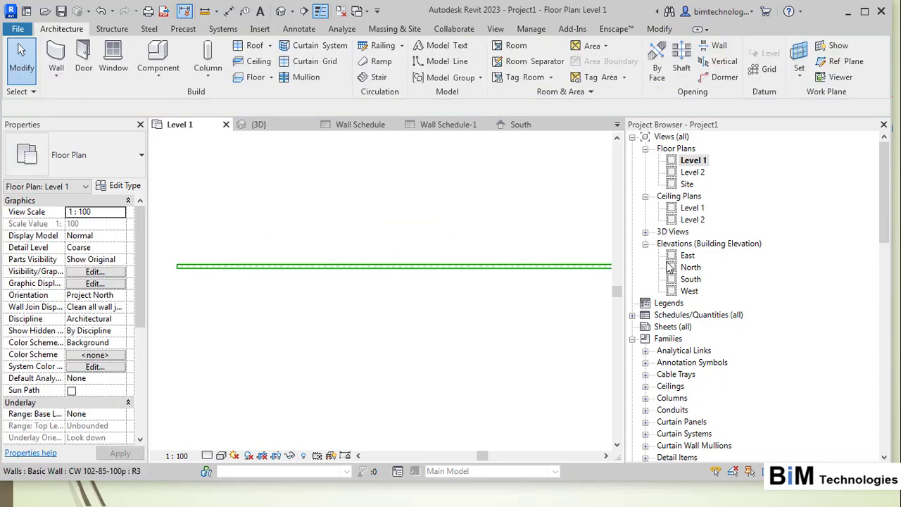
Draw a Curtain Wall: Storefront segment along part of the CW 102-85-100p wall
scroll(225, 237, up, 2)
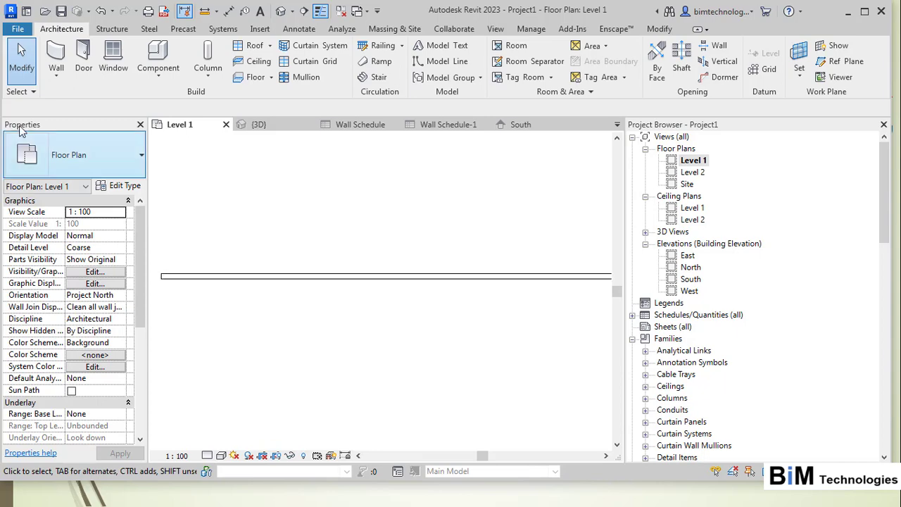
click(52, 79)
click(80, 96)
scroll(90, 260, down, 3)
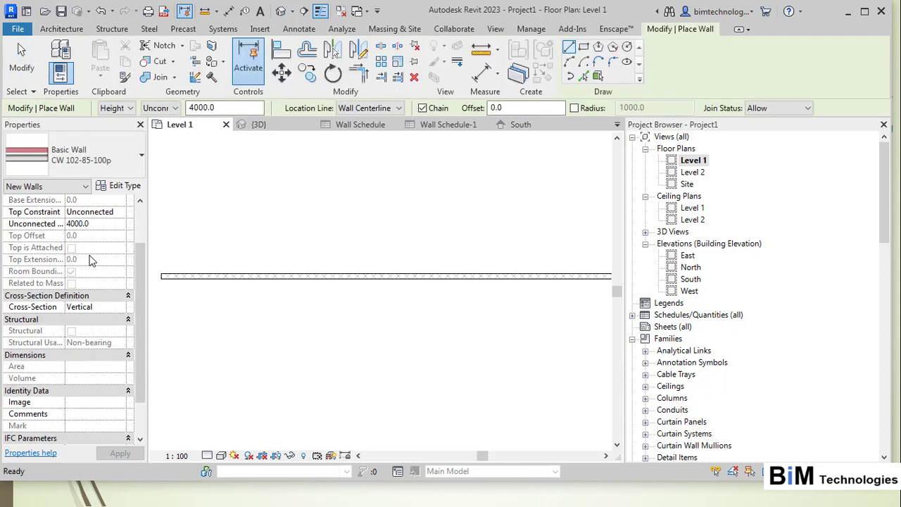
click(78, 155)
scroll(77, 282, down, 5)
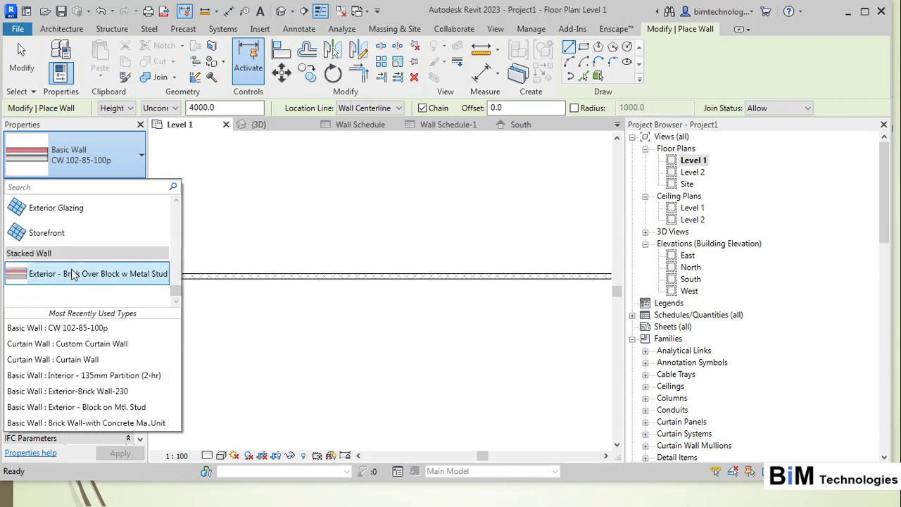
click(47, 232)
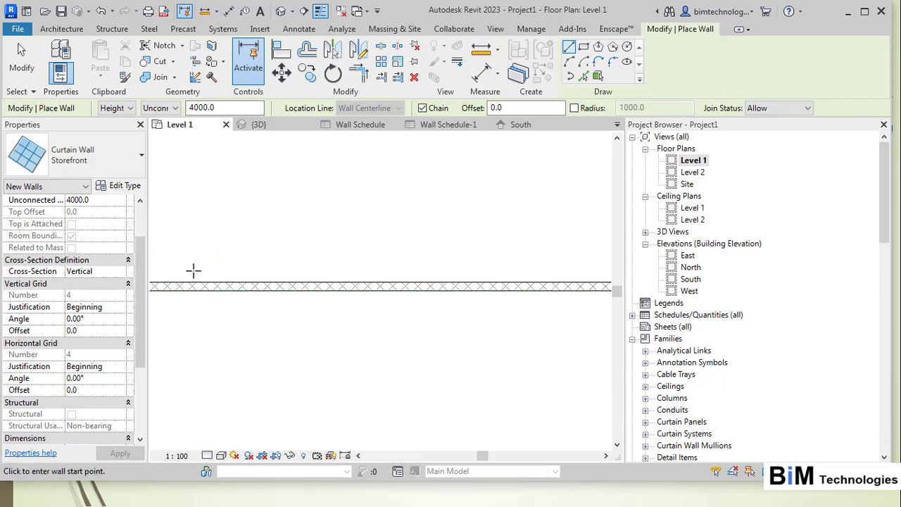
click(177, 288)
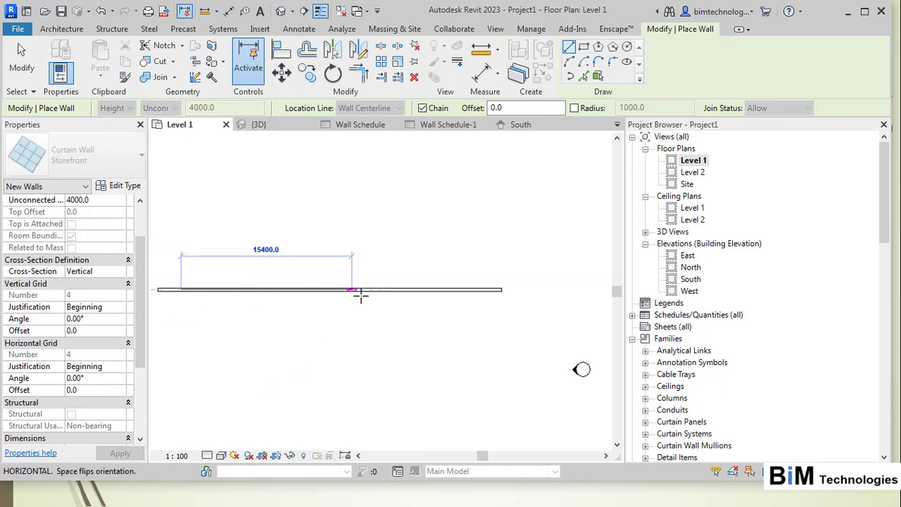
click(398, 287)
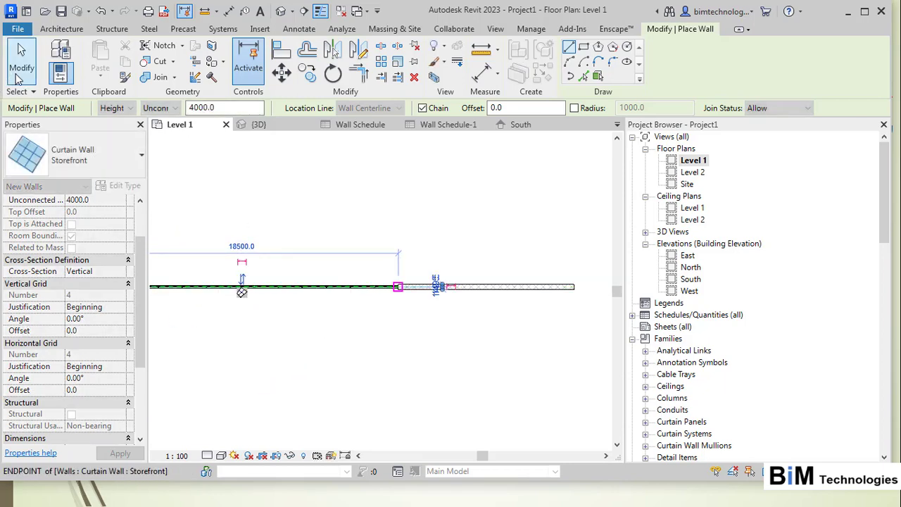
key(Escape)
key(Escape)
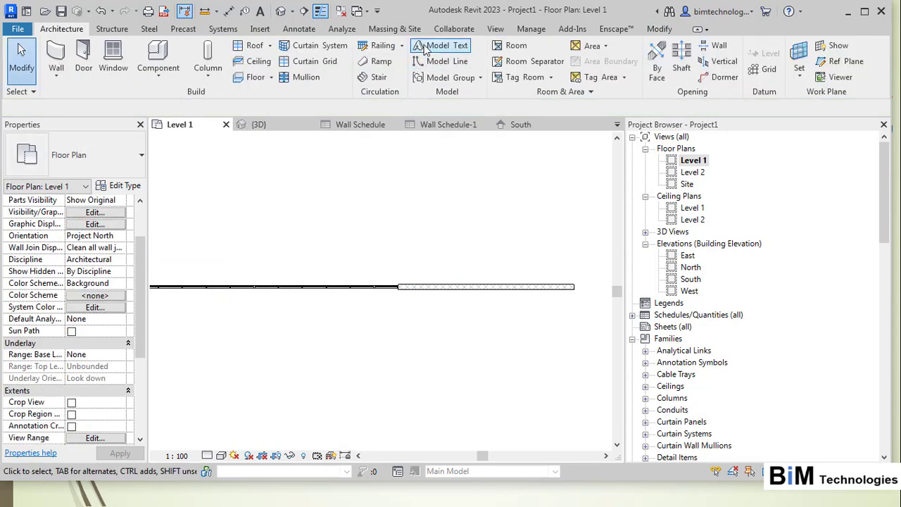
In the default 3D view, turn off automatic wall embedding for the Storefront type
click(495, 29)
click(376, 57)
scroll(357, 350, down, 4)
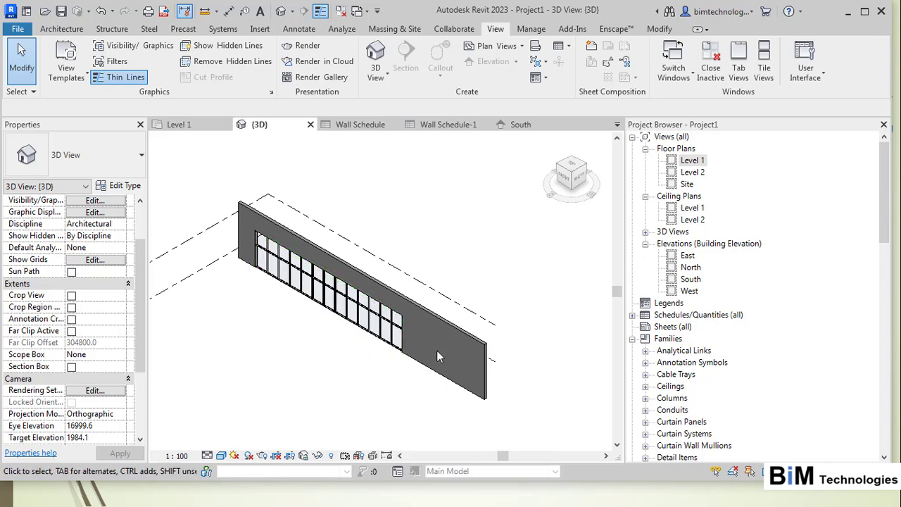
scroll(345, 341, up, 2)
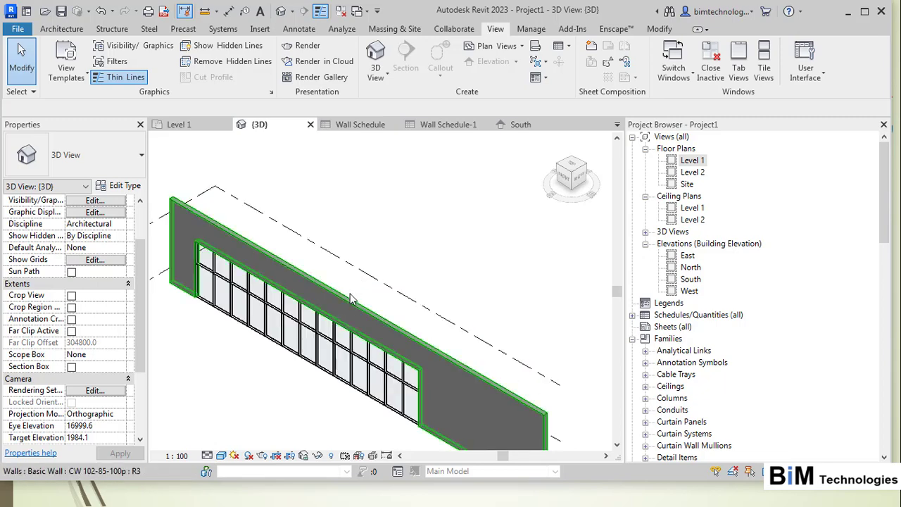
click(331, 334)
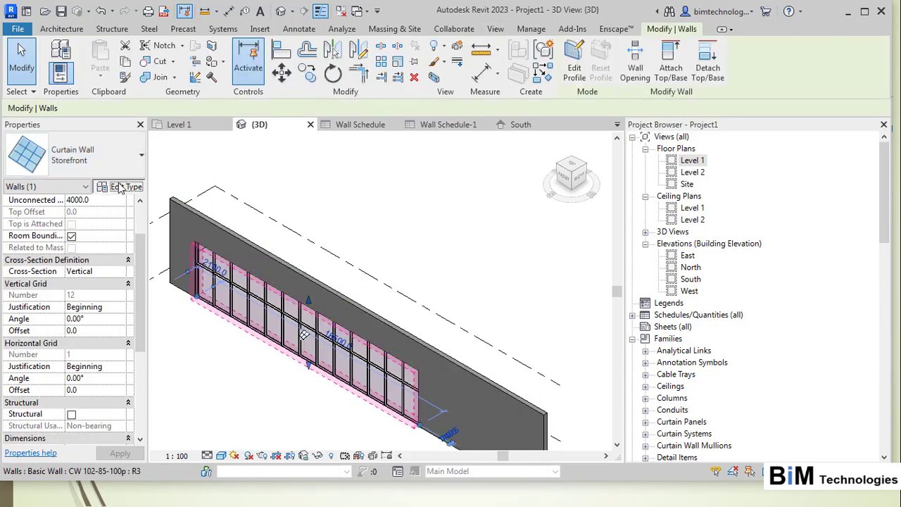
click(112, 187)
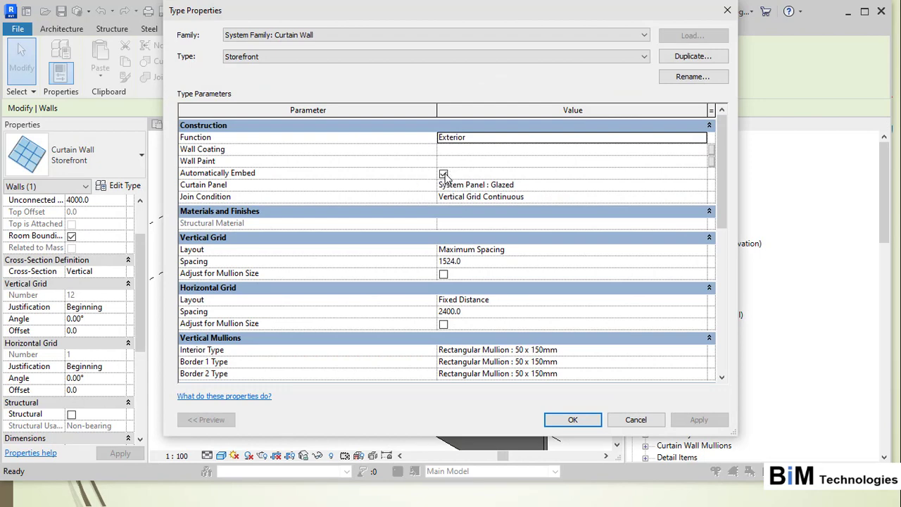
click(443, 174)
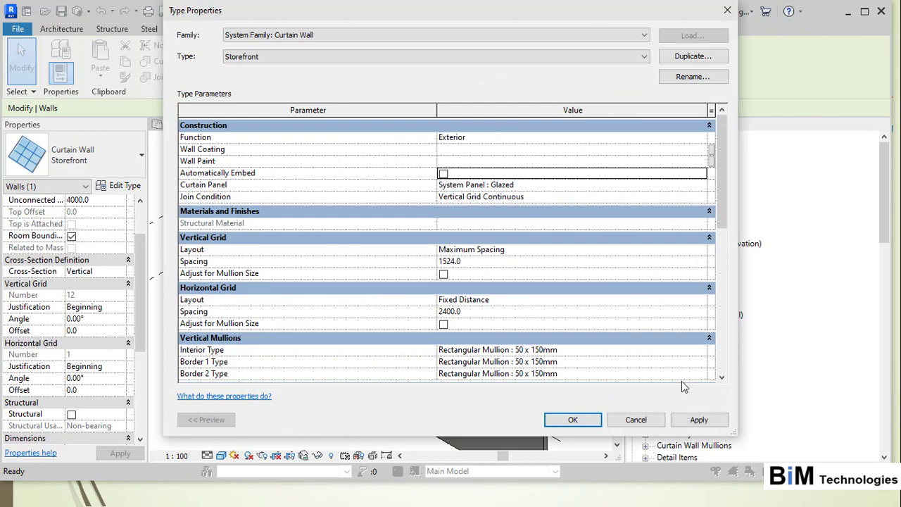
click(576, 420)
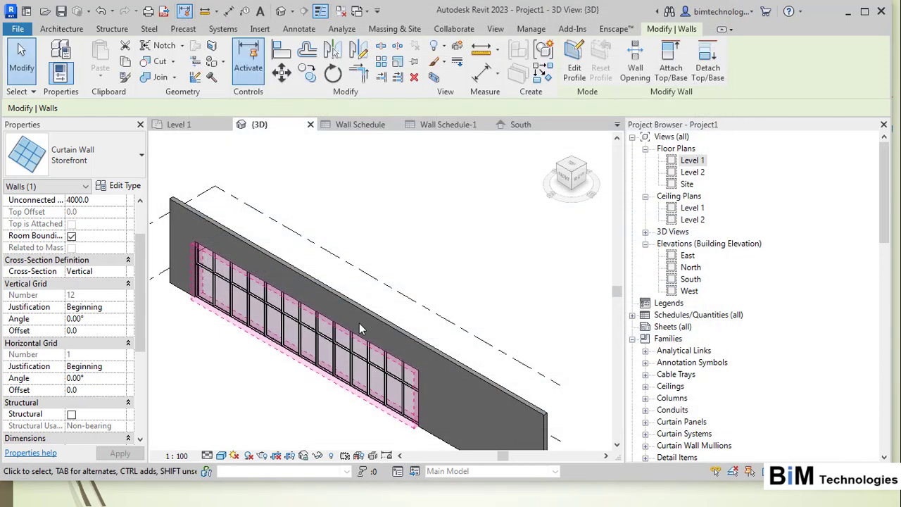
Raise the storefront's top edge to 6000, then delete the curtain wall
drag(308, 301, 402, 261)
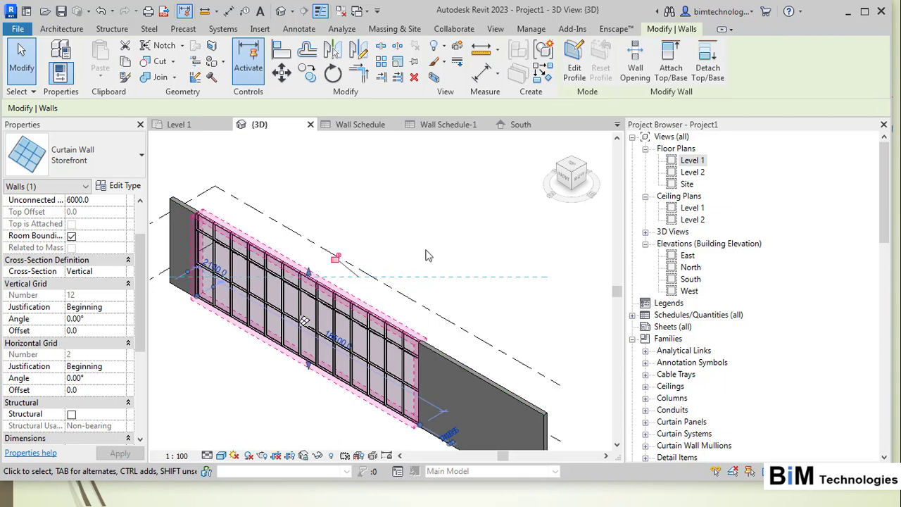
click(403, 268)
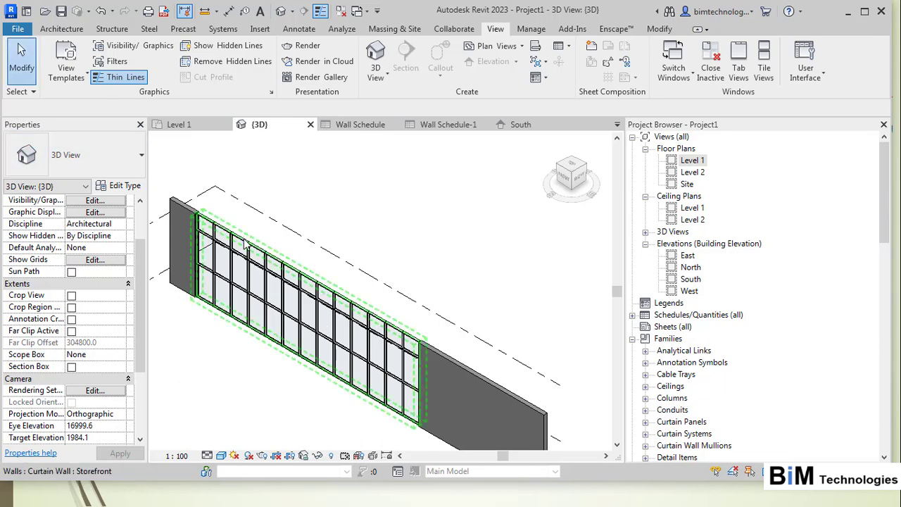
click(188, 213)
key(Delete)
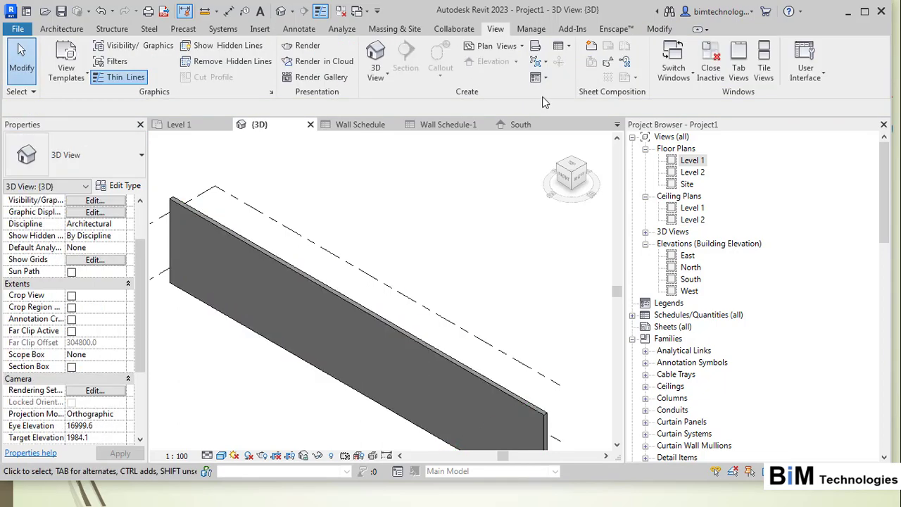
On the Level 1 plan, start a Storefront wall and review its type properties
double_click(686, 162)
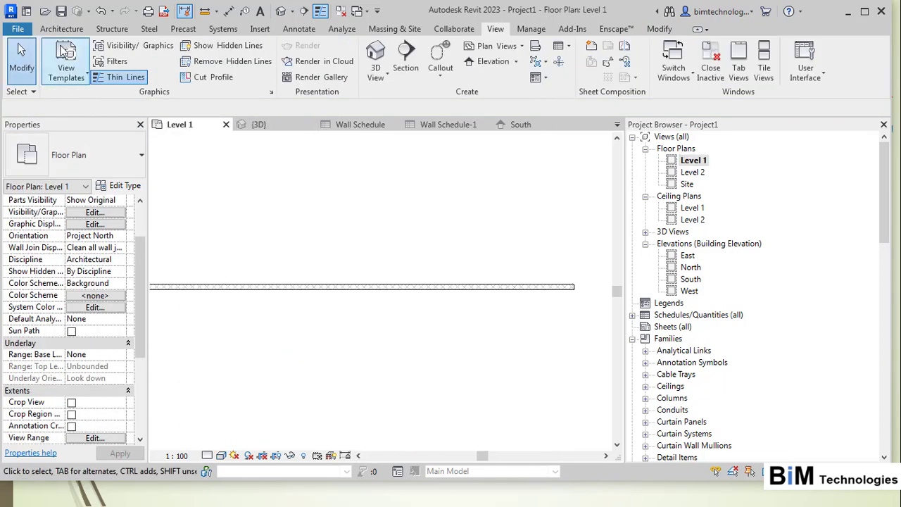
click(61, 29)
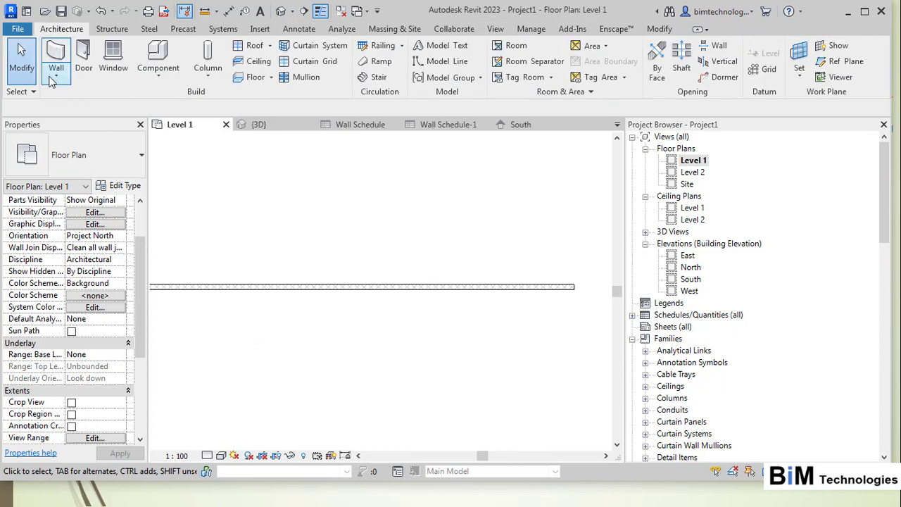
click(54, 78)
click(95, 96)
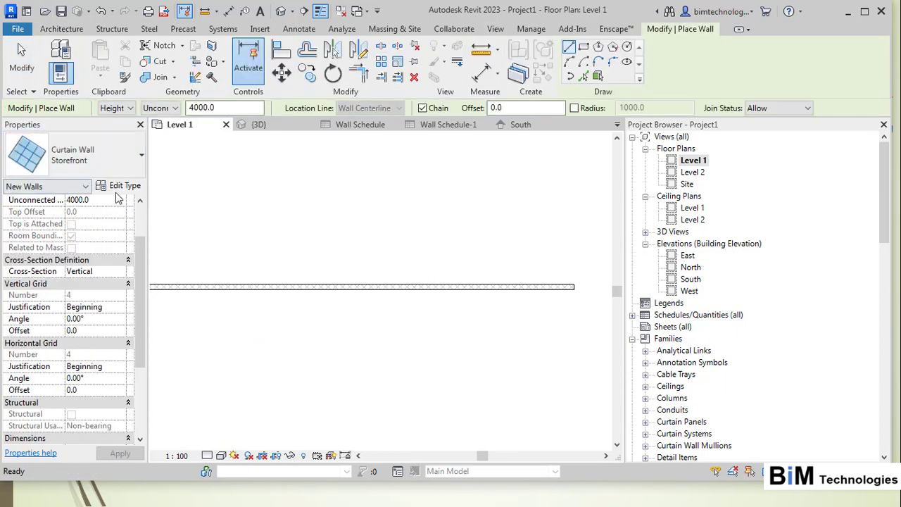
click(126, 186)
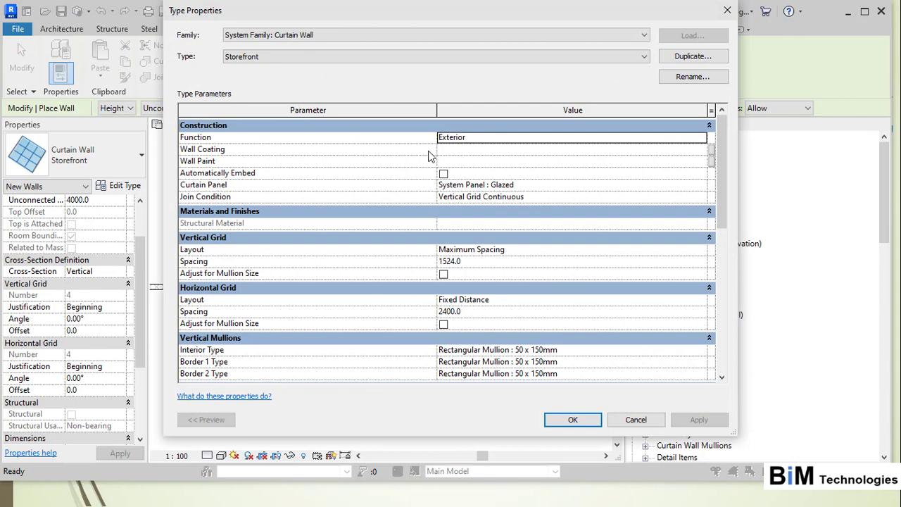
click(572, 420)
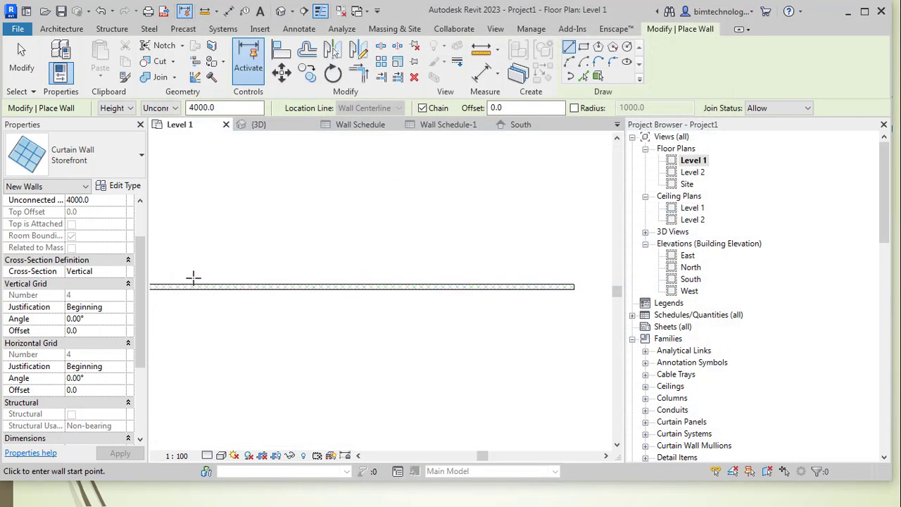
Draw an 8900-long Storefront wall over the basic wall, dismissing the overlap warning
click(196, 287)
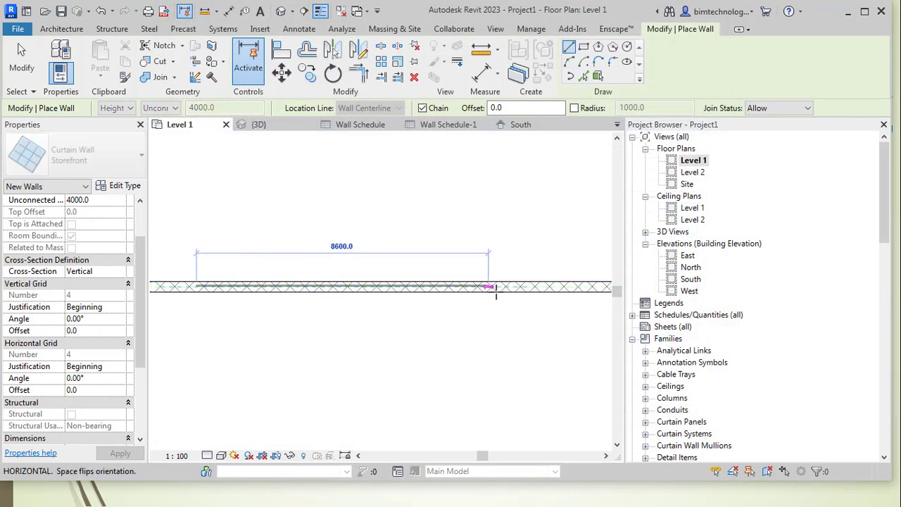
click(498, 287)
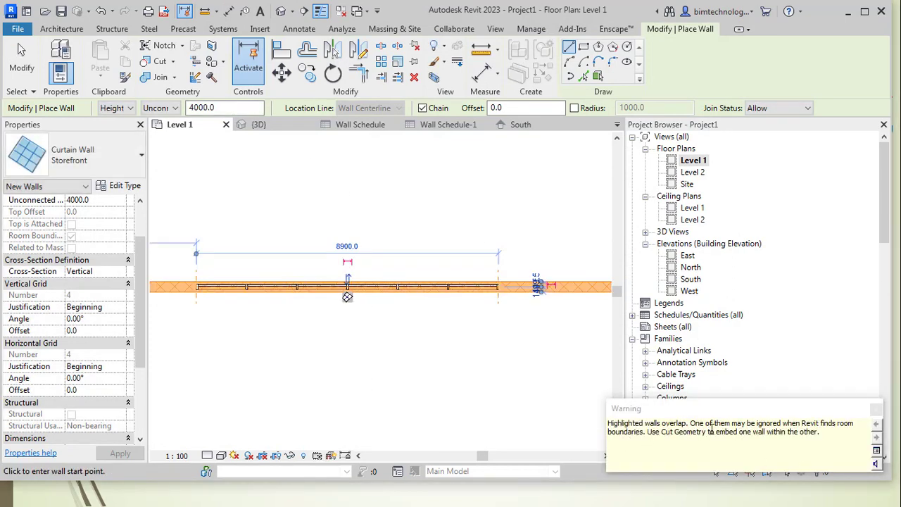
click(877, 410)
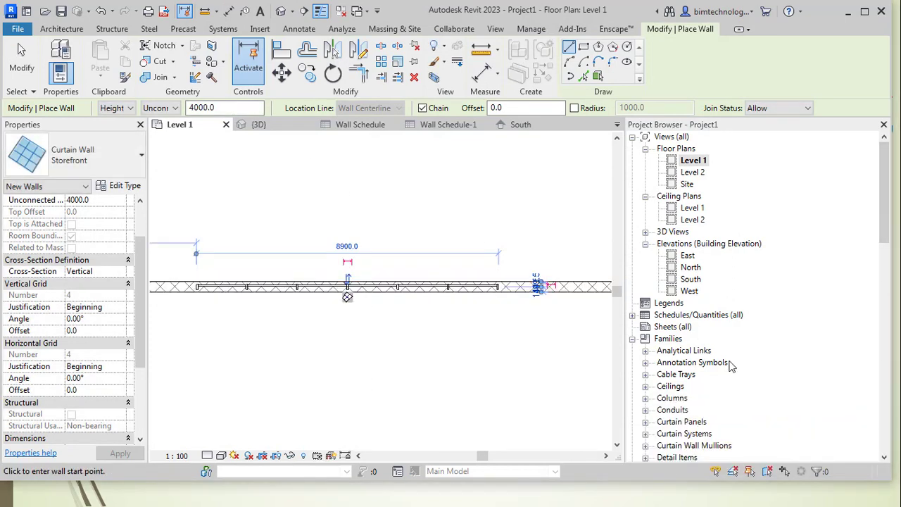
key(Escape)
key(Escape)
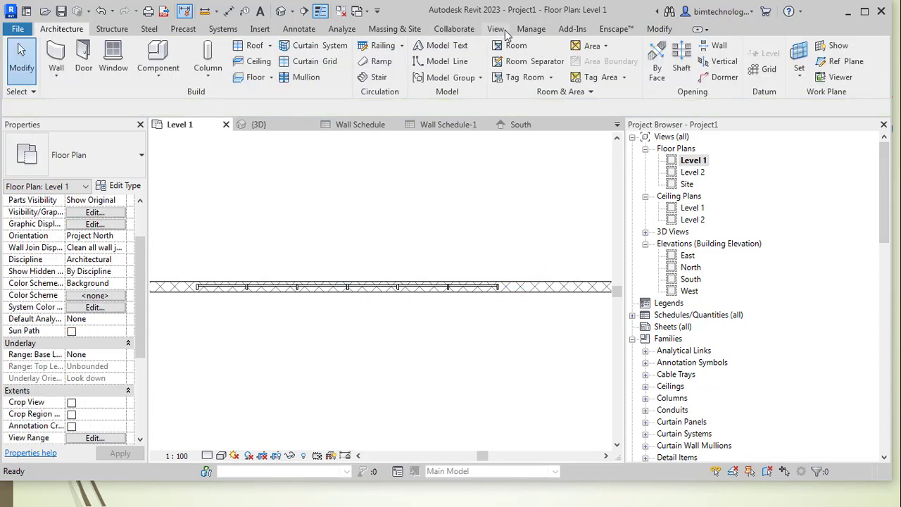
Inspect the overlapping walls in the default 3D view, then return to Level 1
click(495, 28)
click(375, 56)
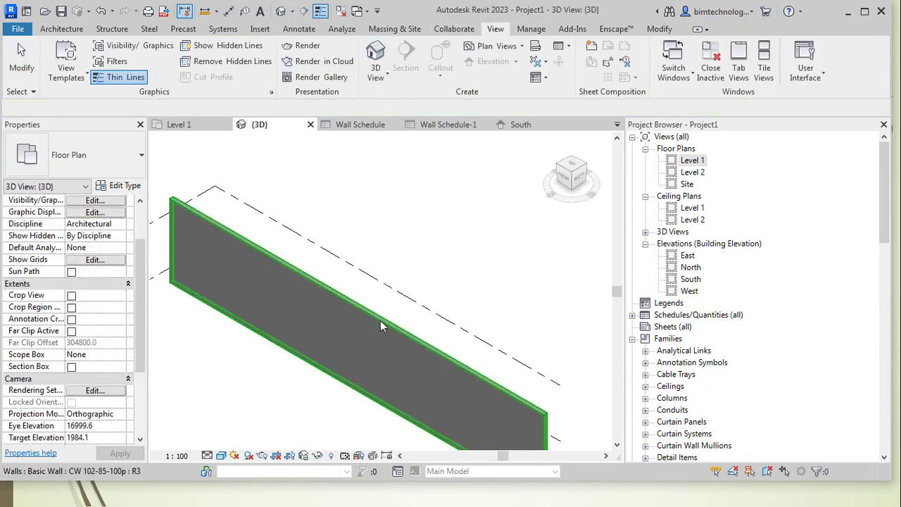
click(306, 294)
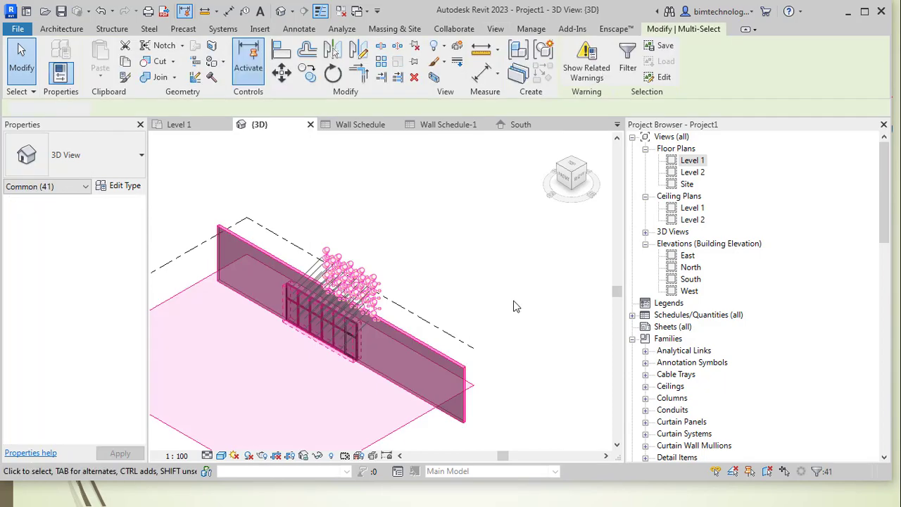
key(Escape)
double_click(692, 160)
scroll(325, 403, down, 2)
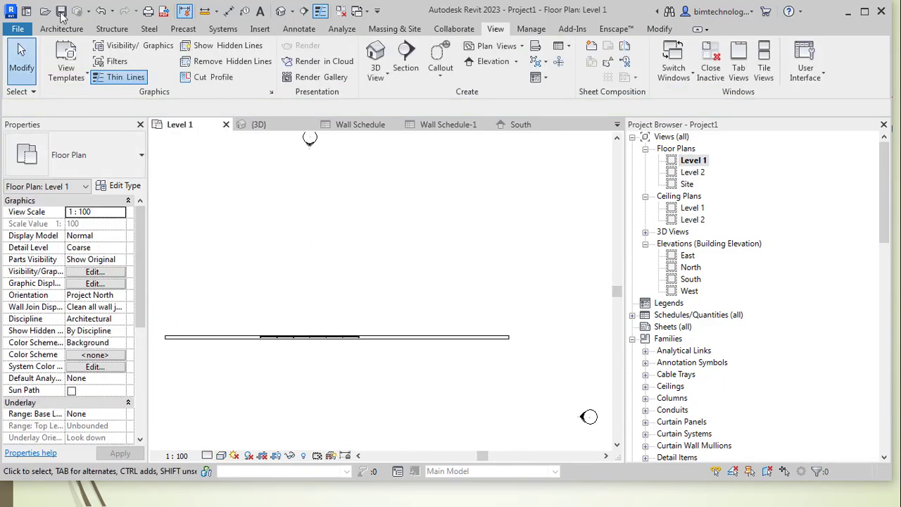
Draw a half-circle Storefront wall beside the straight wall using Start-End-Radius Arc
click(62, 29)
click(56, 79)
click(88, 97)
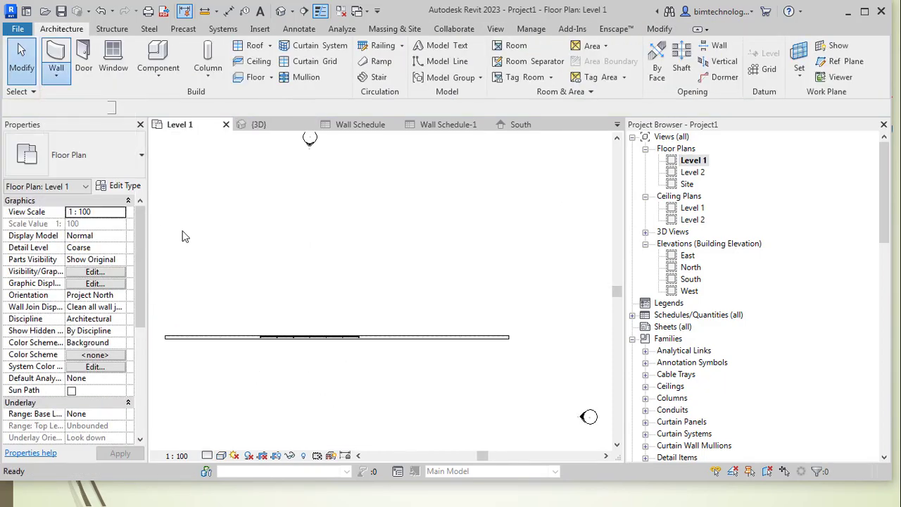
scroll(199, 246, down, 2)
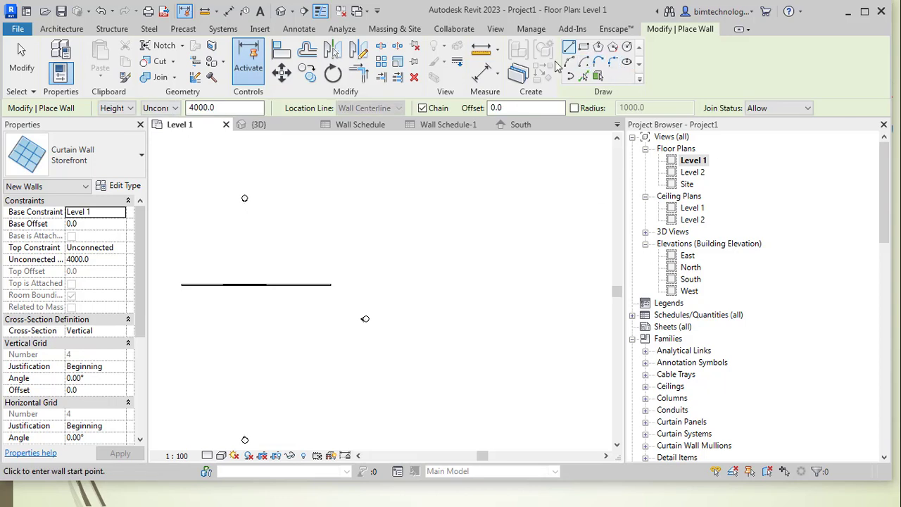
click(568, 64)
click(354, 265)
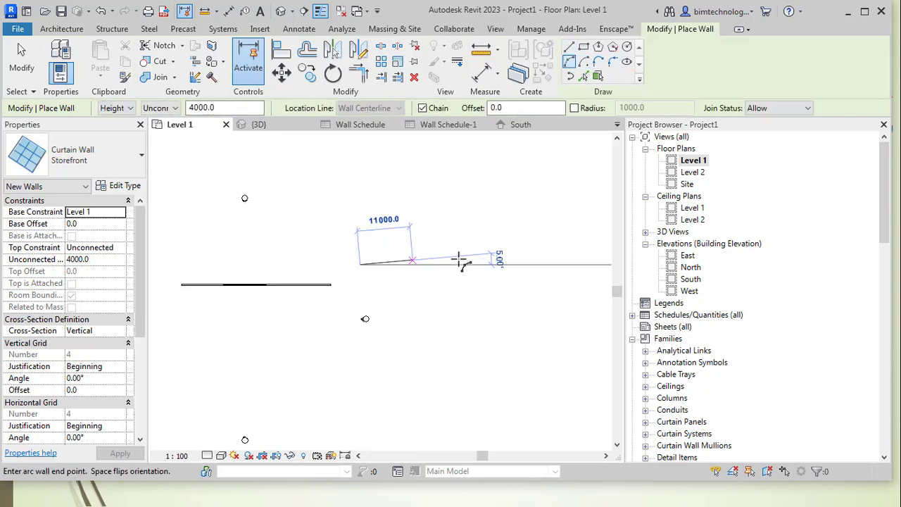
click(528, 276)
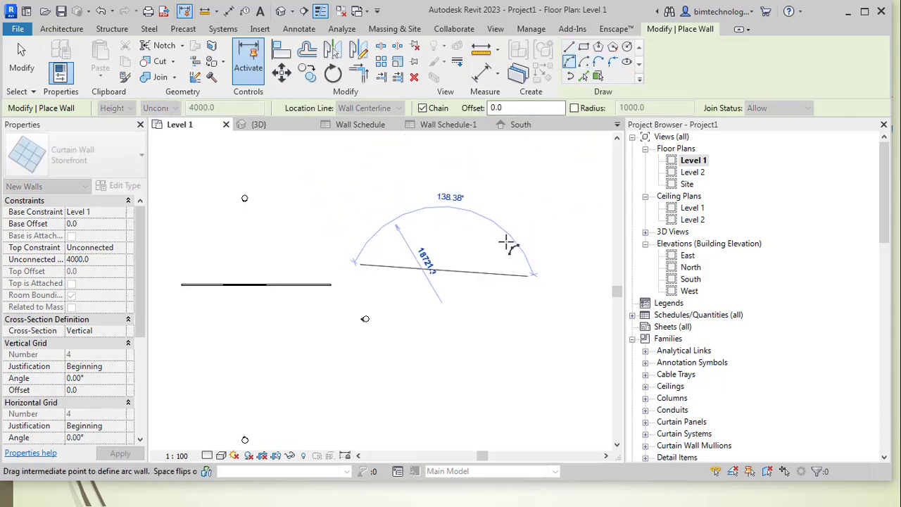
click(394, 226)
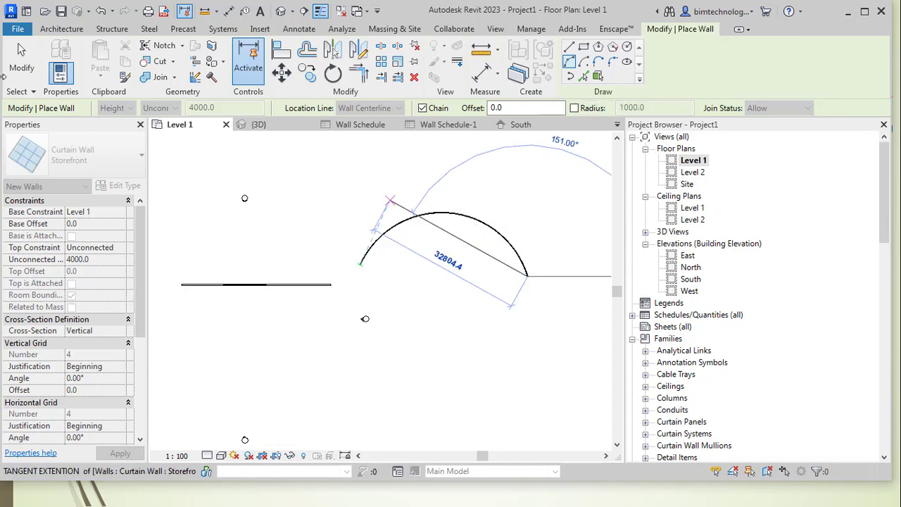
key(Escape)
key(Escape)
Show the arc Storefront wall and its gridded glazing in the default 3D view
click(495, 28)
click(375, 57)
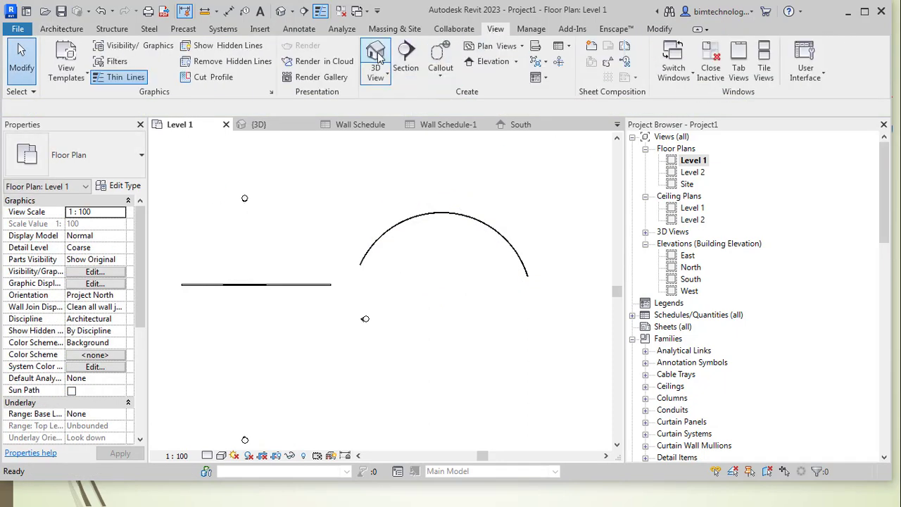
scroll(362, 299, down, 3)
scroll(475, 393, up, 5)
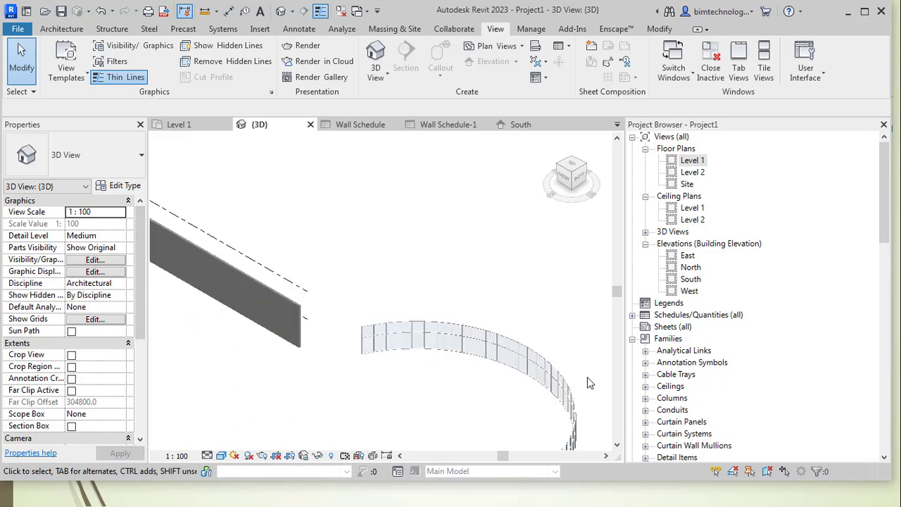
scroll(476, 392, up, 2)
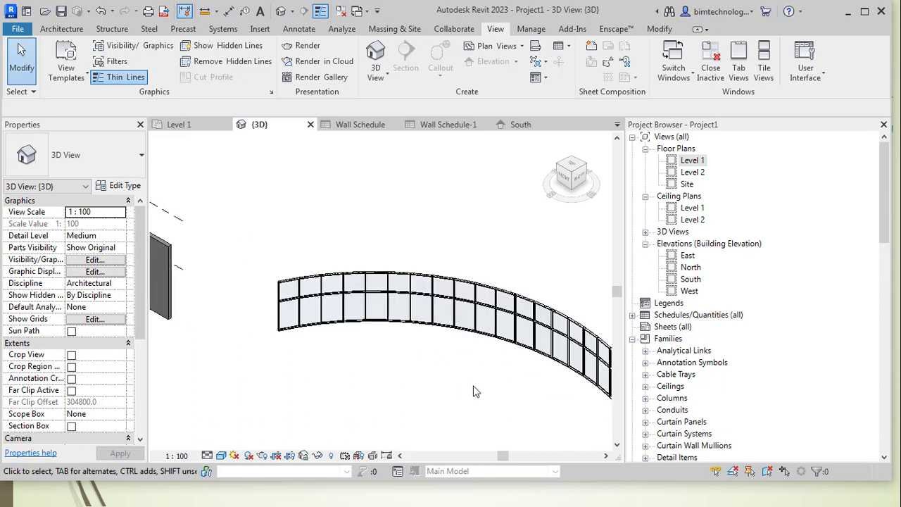